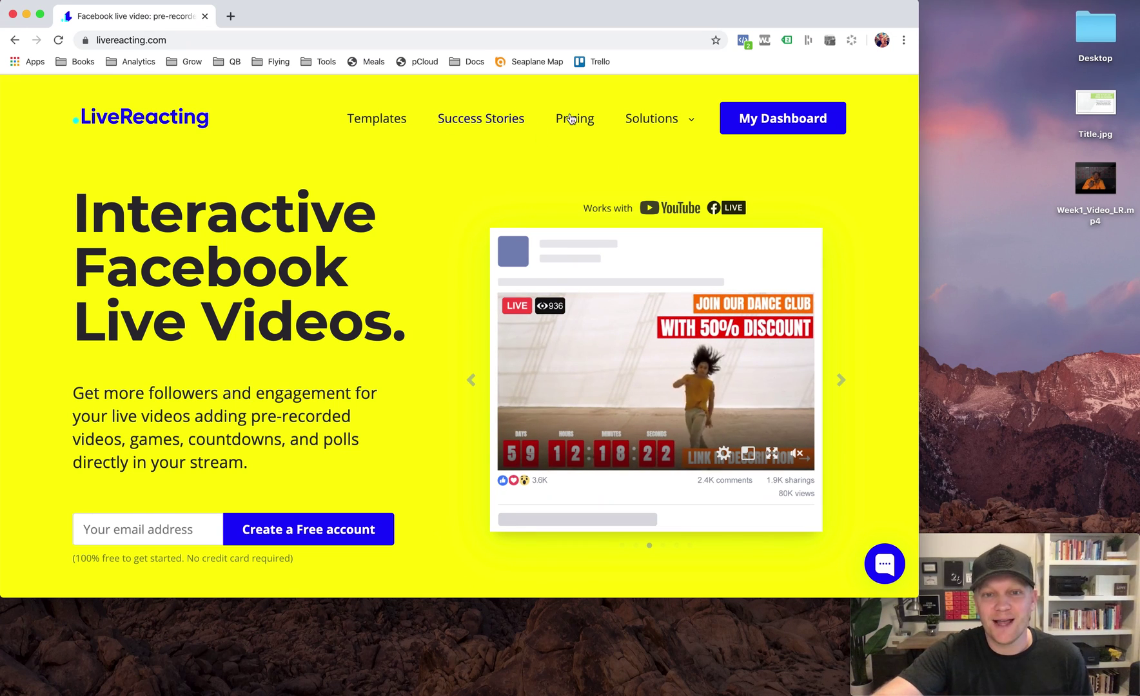
# Open the account dashboard and look through the available pre-recorded video and game templates
pyautogui.click(796, 127)
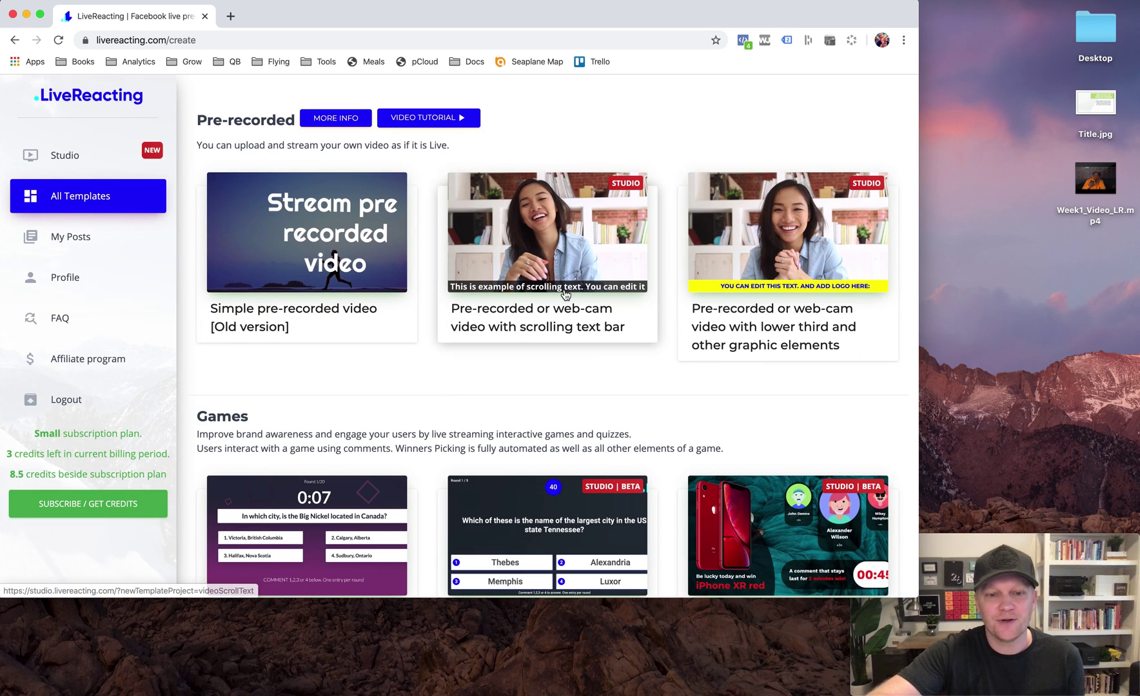
pyautogui.scroll(-10, 565, 294)
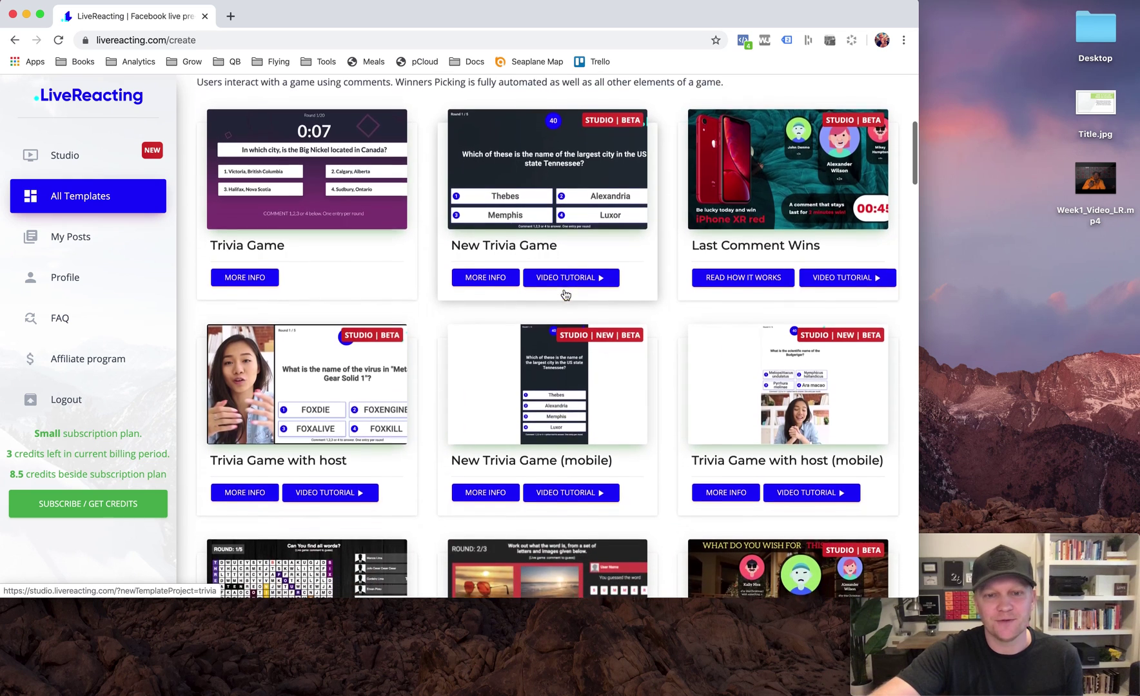
pyautogui.scroll(-2, 565, 295)
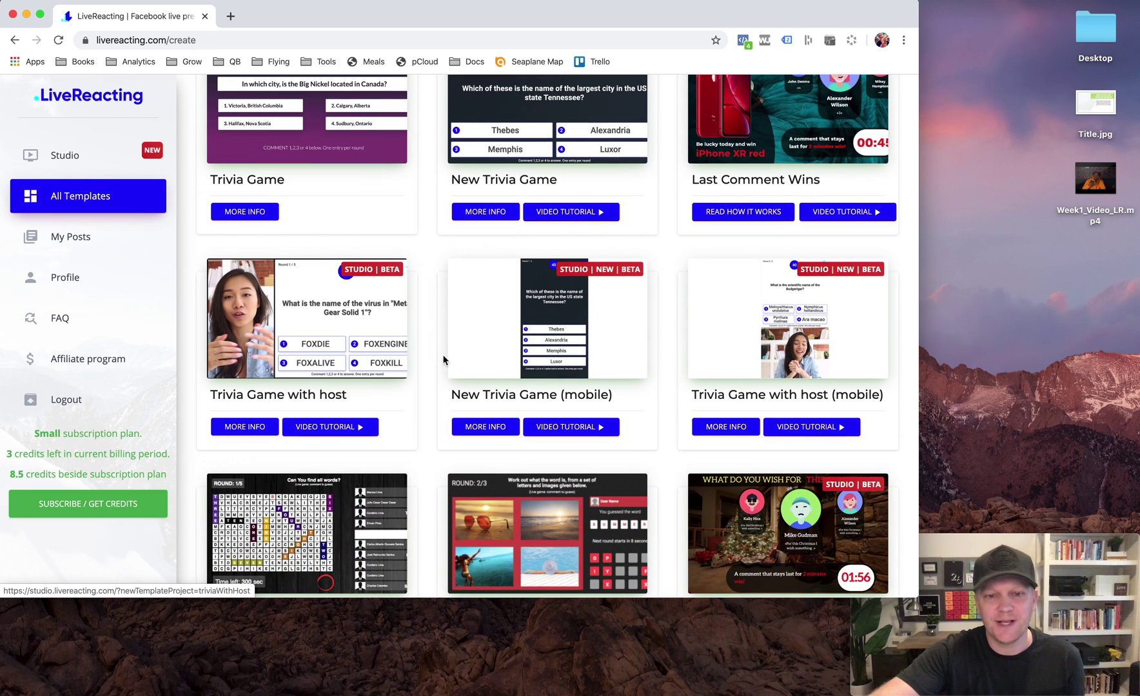
pyautogui.scroll(-1, 621, 441)
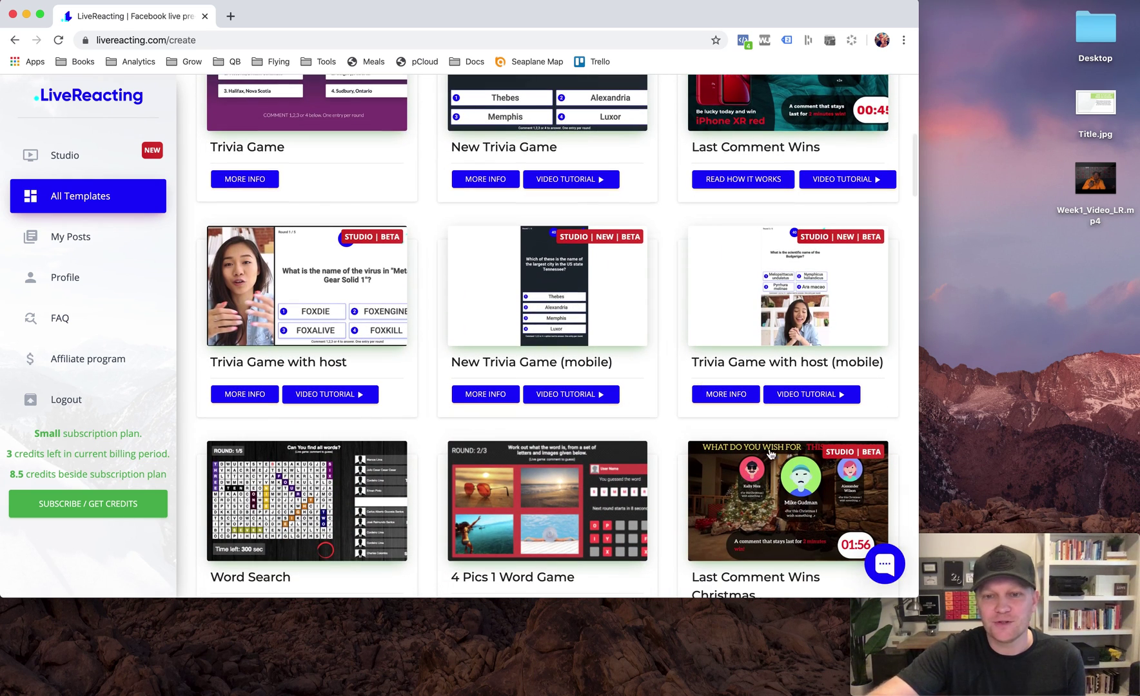
pyautogui.scroll(-1, 611, 356)
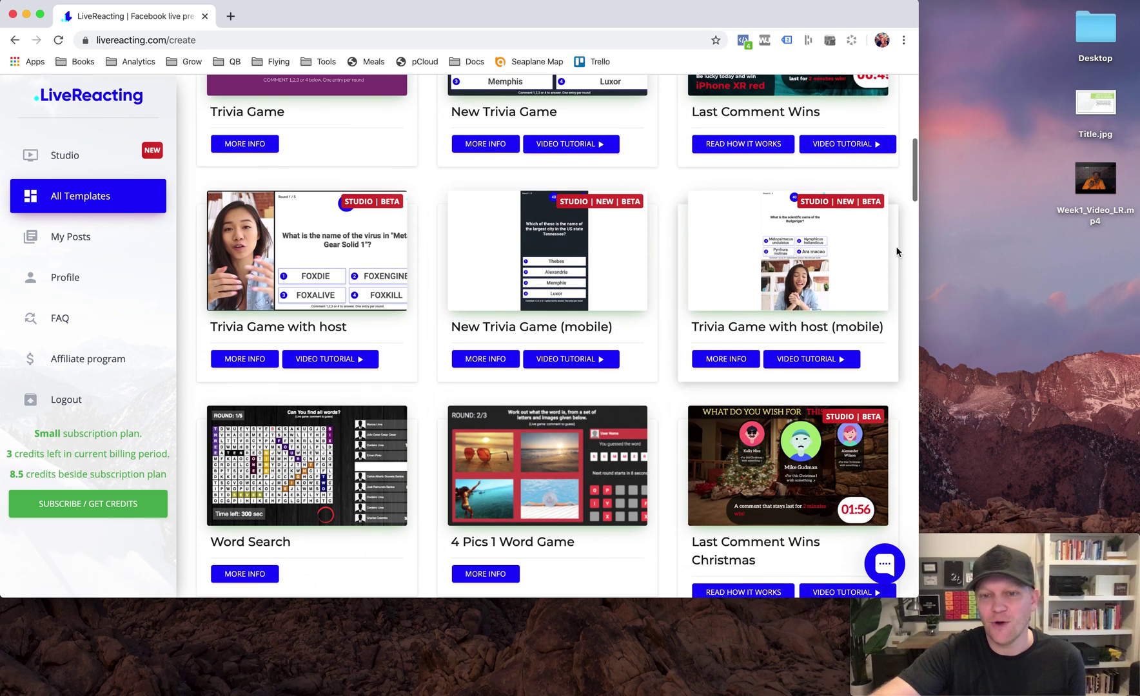
pyautogui.scroll(-4, 686, 297)
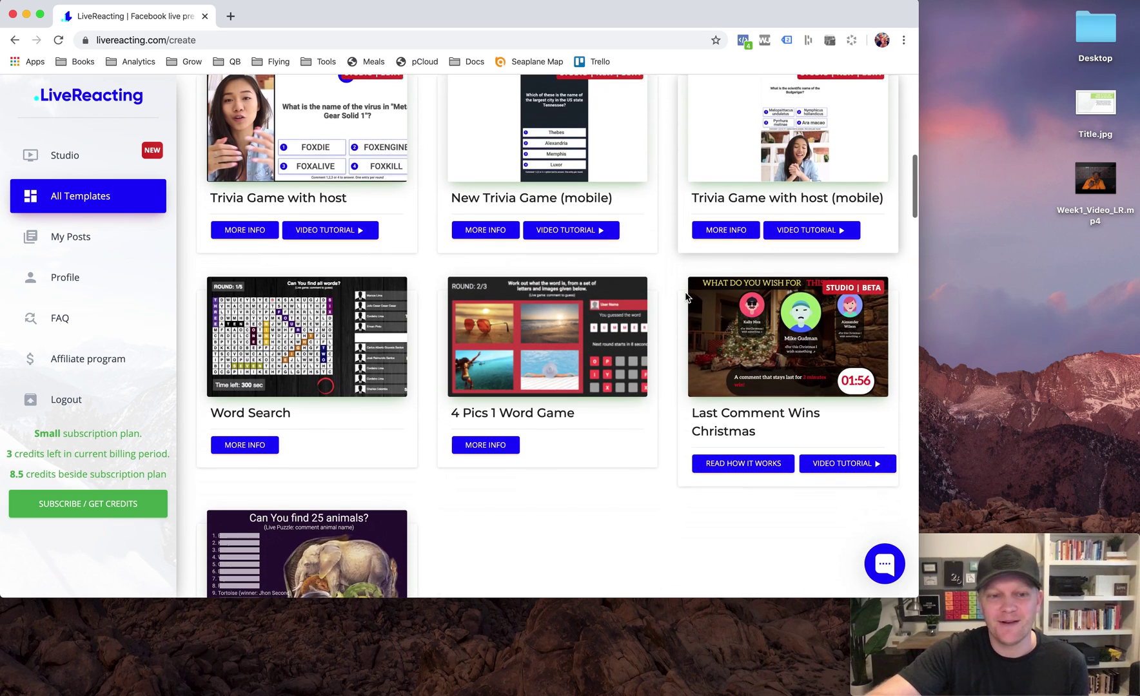
pyautogui.scroll(-1, 686, 297)
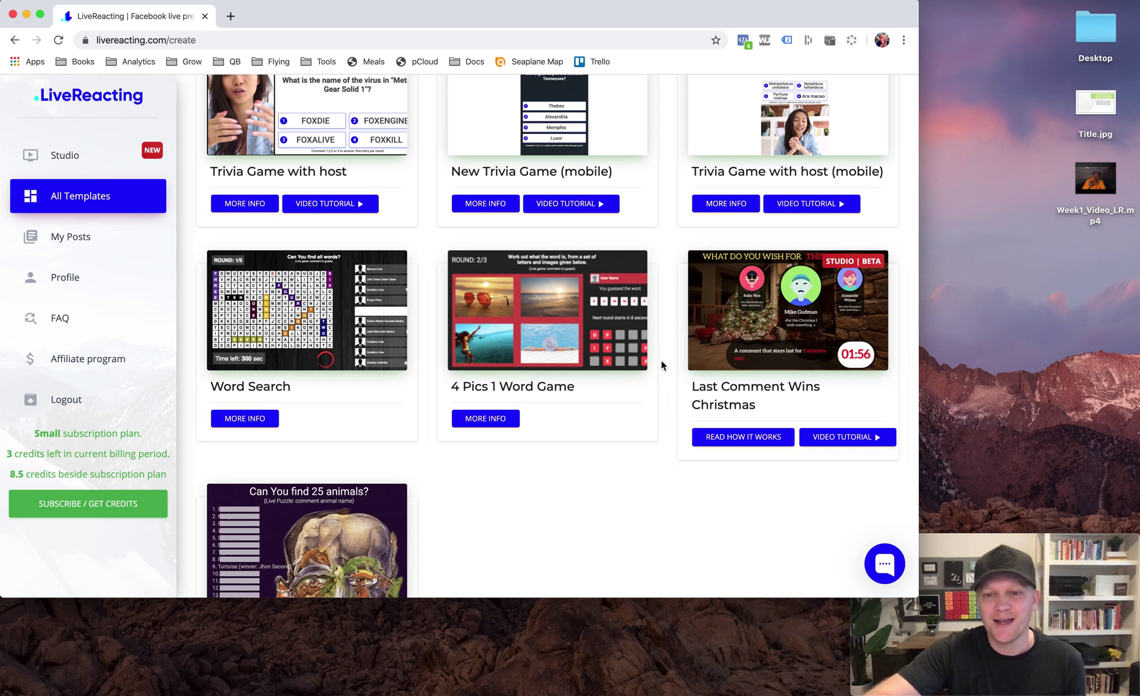
pyautogui.scroll(20, 645, 341)
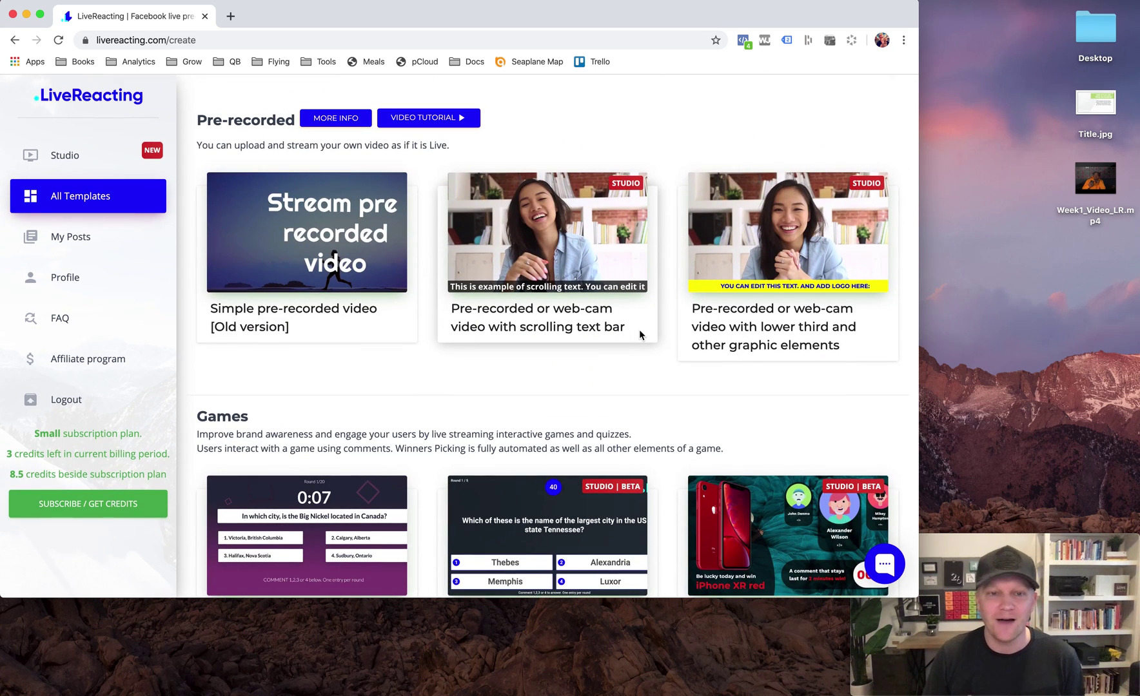
# Create a new project in the Studio and add an image layer using Title.jpg uploaded from the Desktop
pyautogui.click(65, 158)
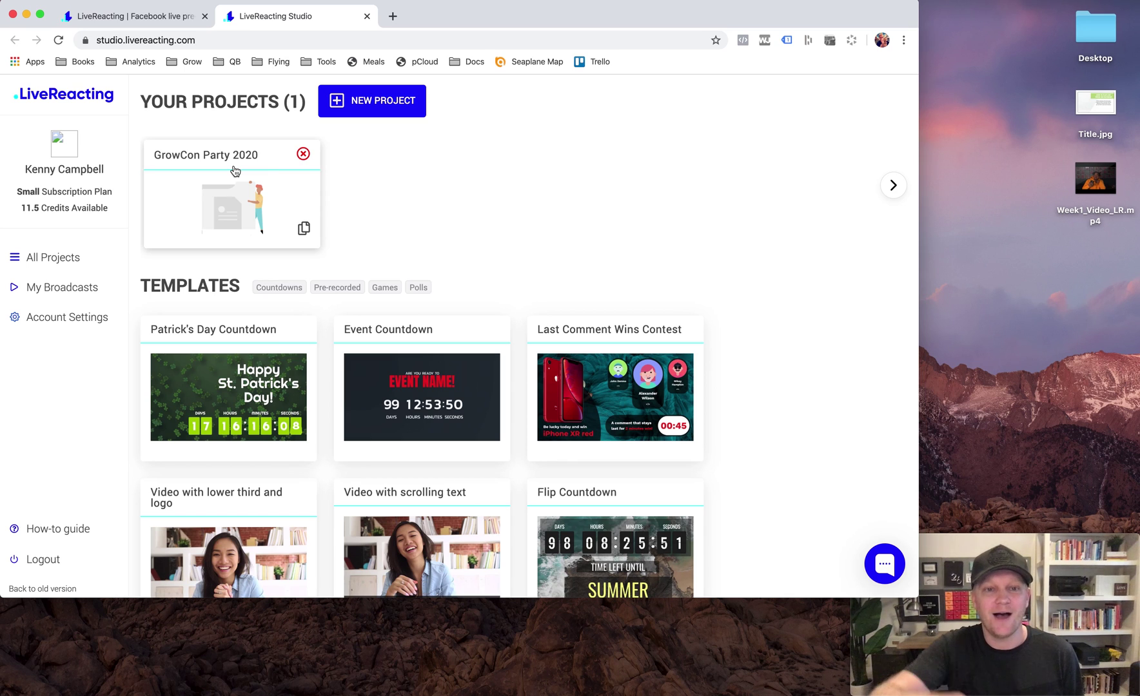
pyautogui.click(365, 101)
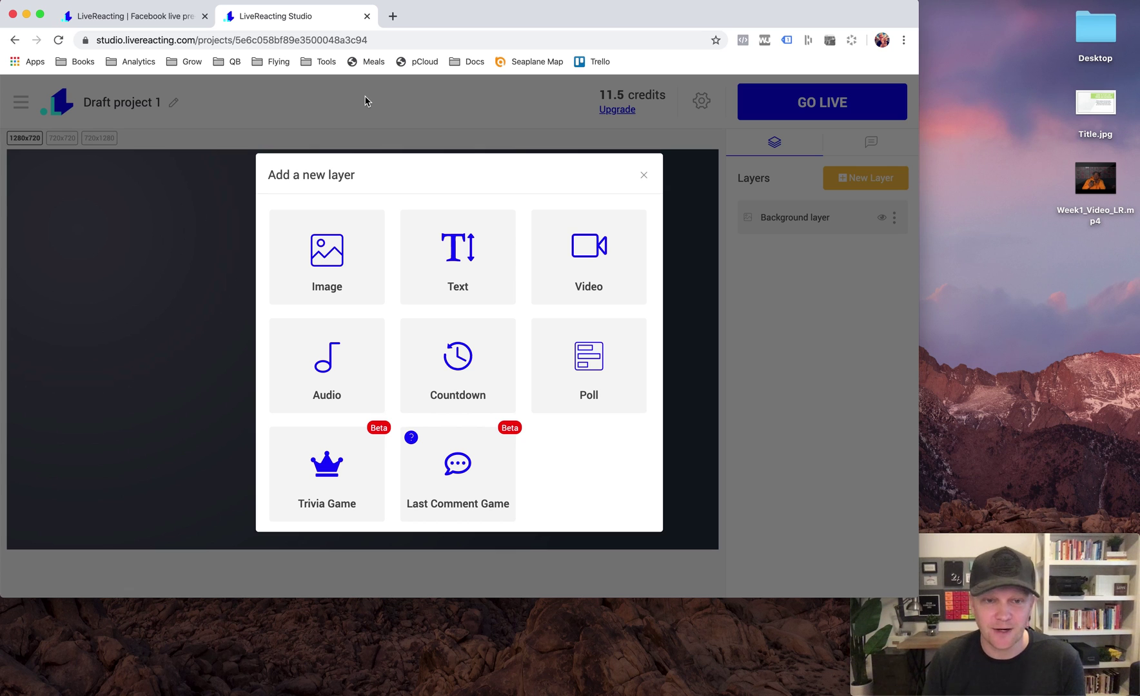
pyautogui.click(333, 247)
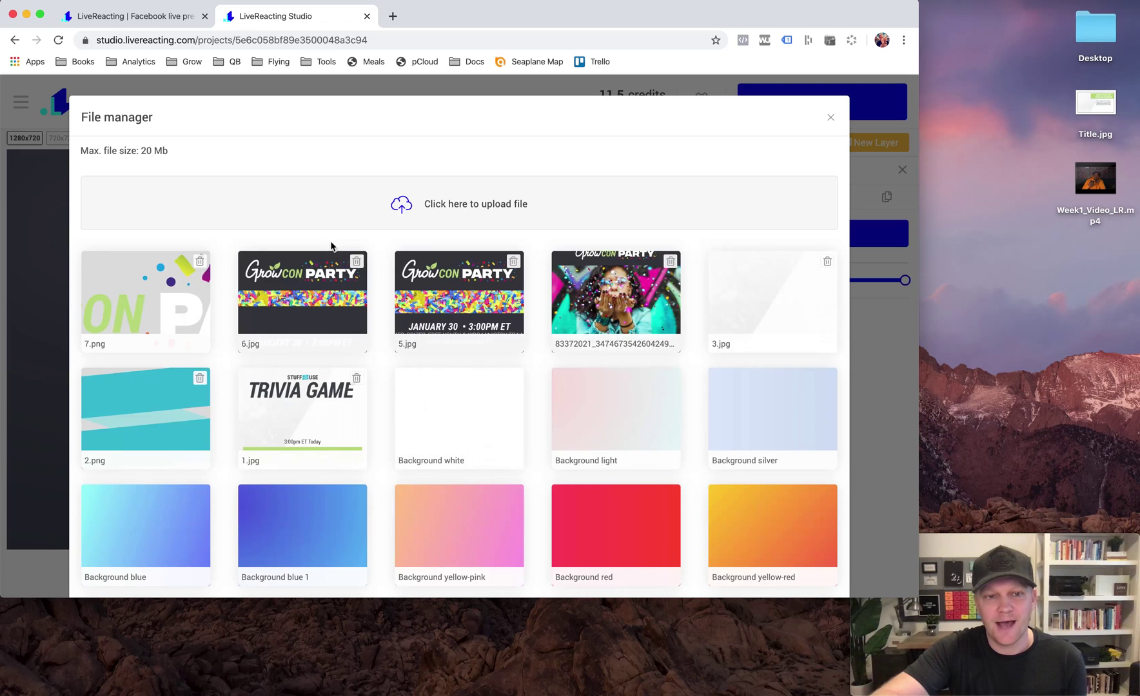
pyautogui.click(448, 211)
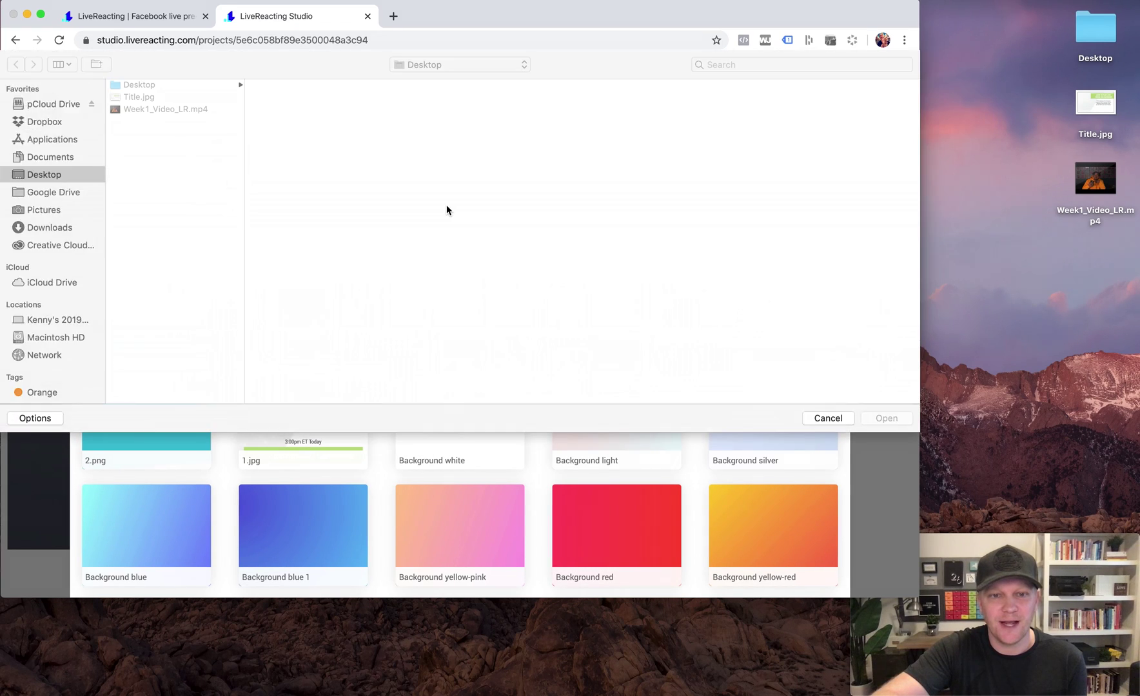
pyautogui.doubleClick(137, 97)
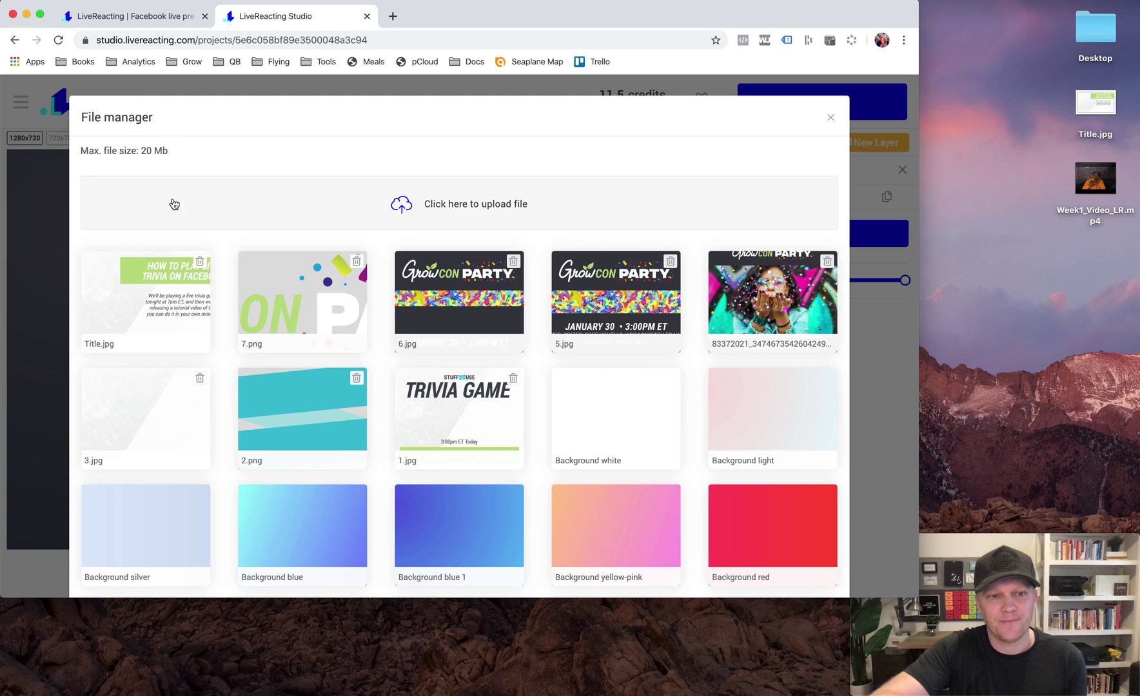
pyautogui.click(147, 279)
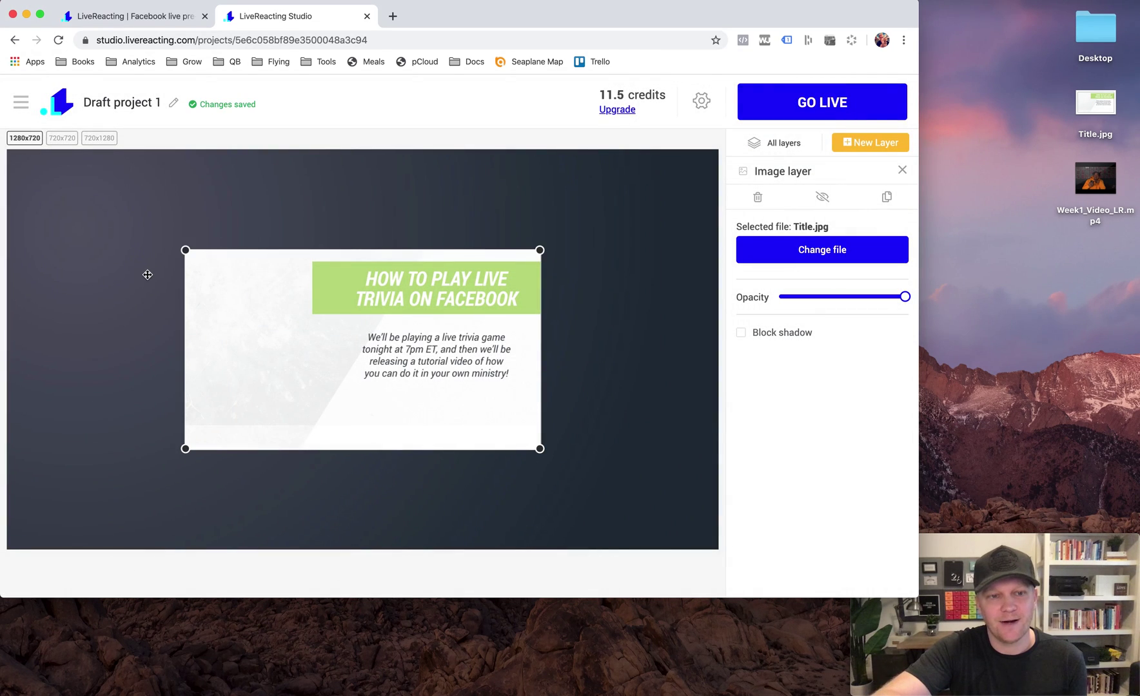
# Enlarge the Title.jpg image from two opposite corners until it fills the whole 1280x720 canvas, then deselect it
pyautogui.moveTo(191, 253); pyautogui.dragTo(6, 150)
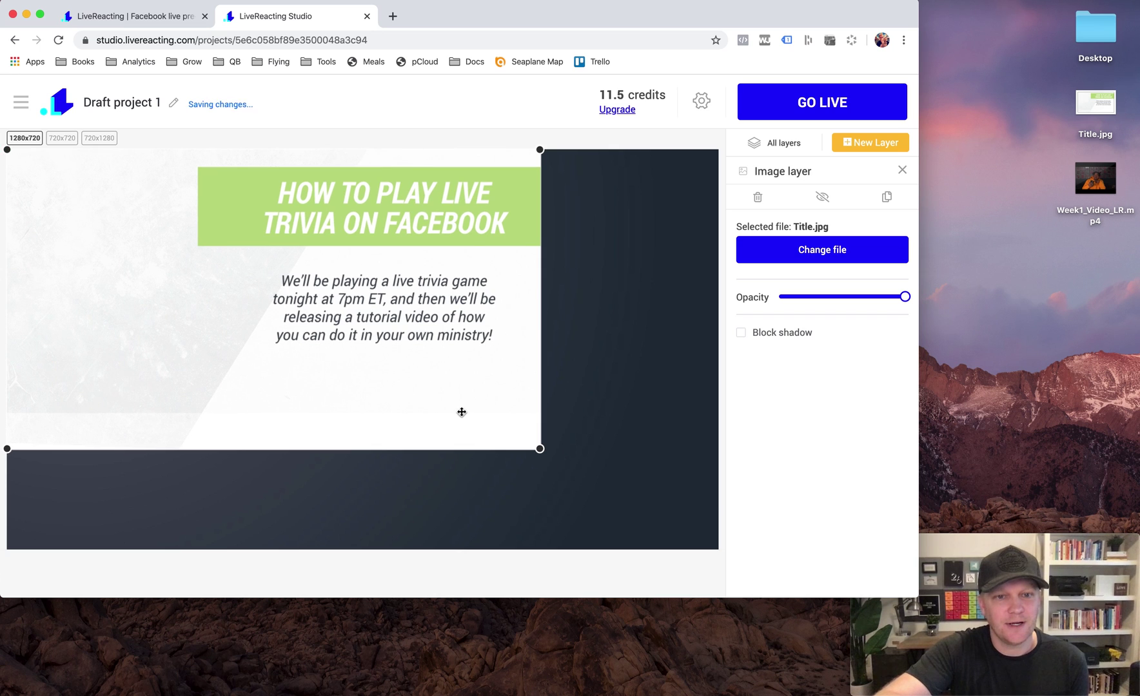
pyautogui.moveTo(540, 450); pyautogui.dragTo(720, 560)
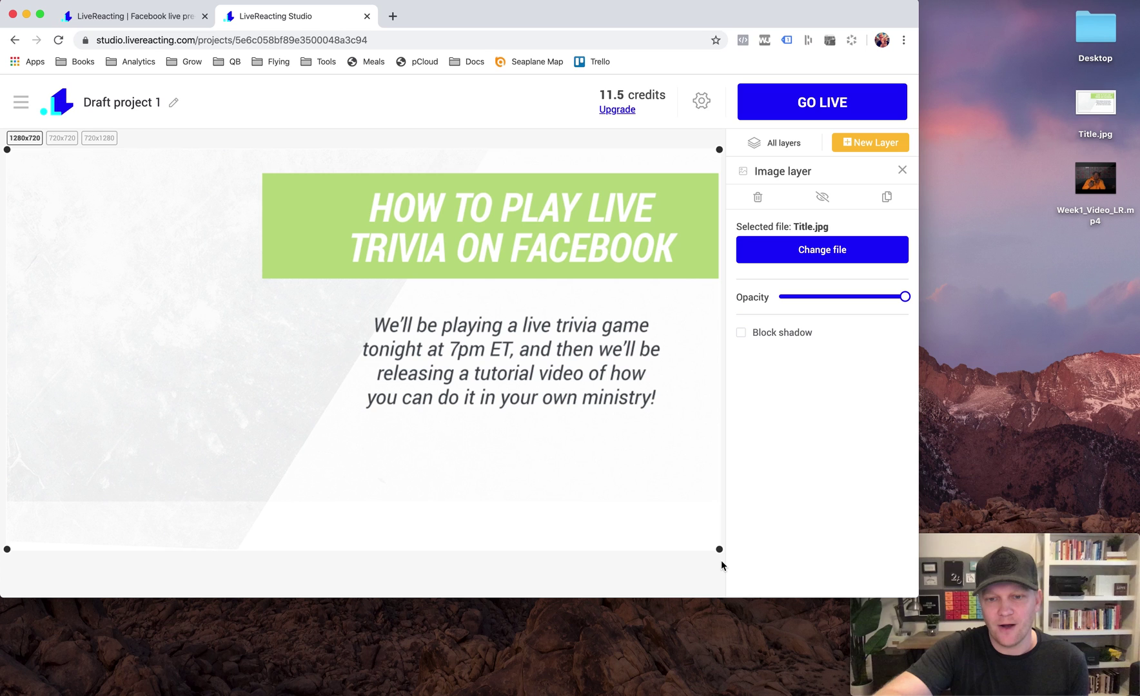
pyautogui.click(661, 571)
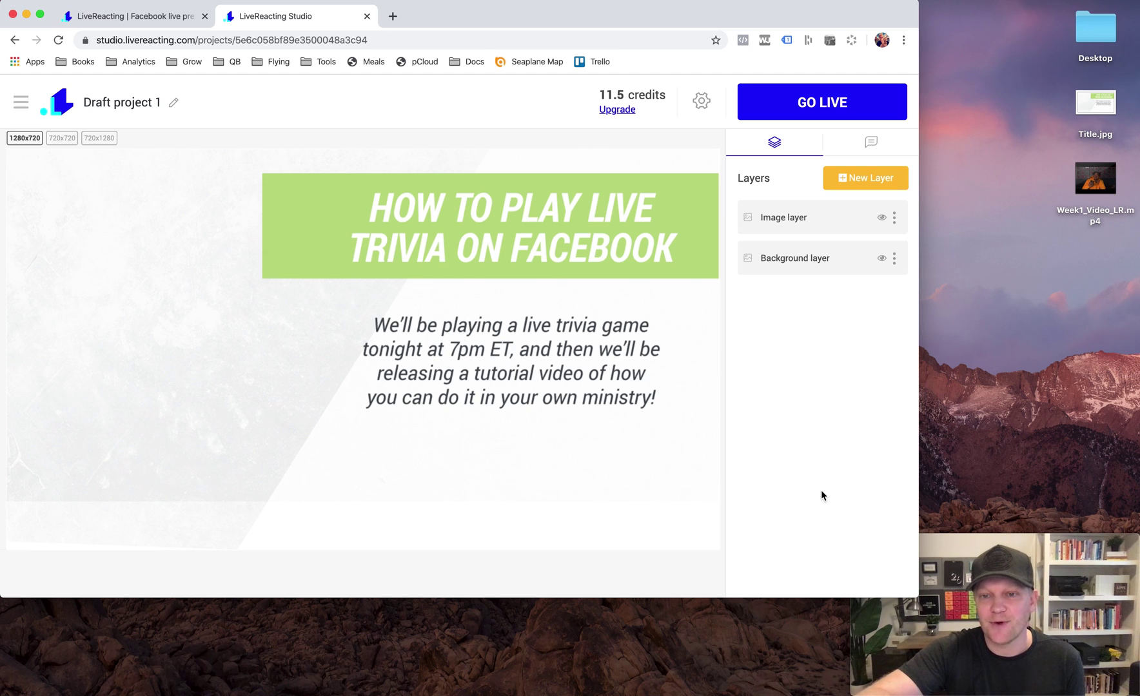
# Delete the default background layer and rename the image layer to "Background"
pyautogui.click(893, 257)
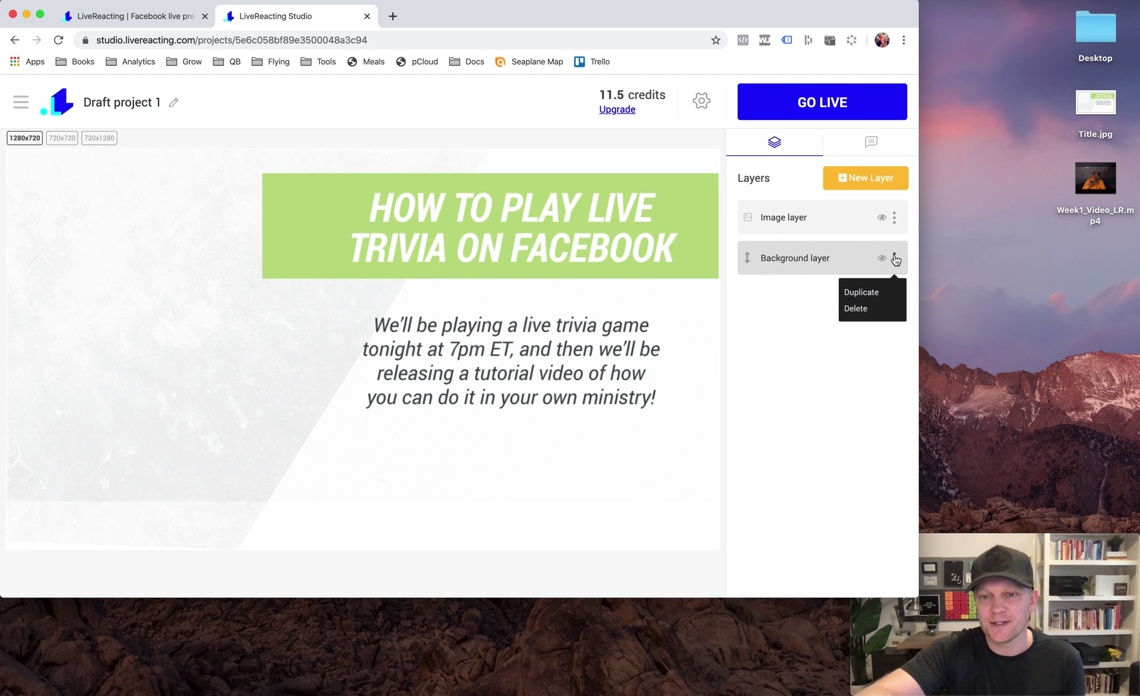
pyautogui.click(862, 305)
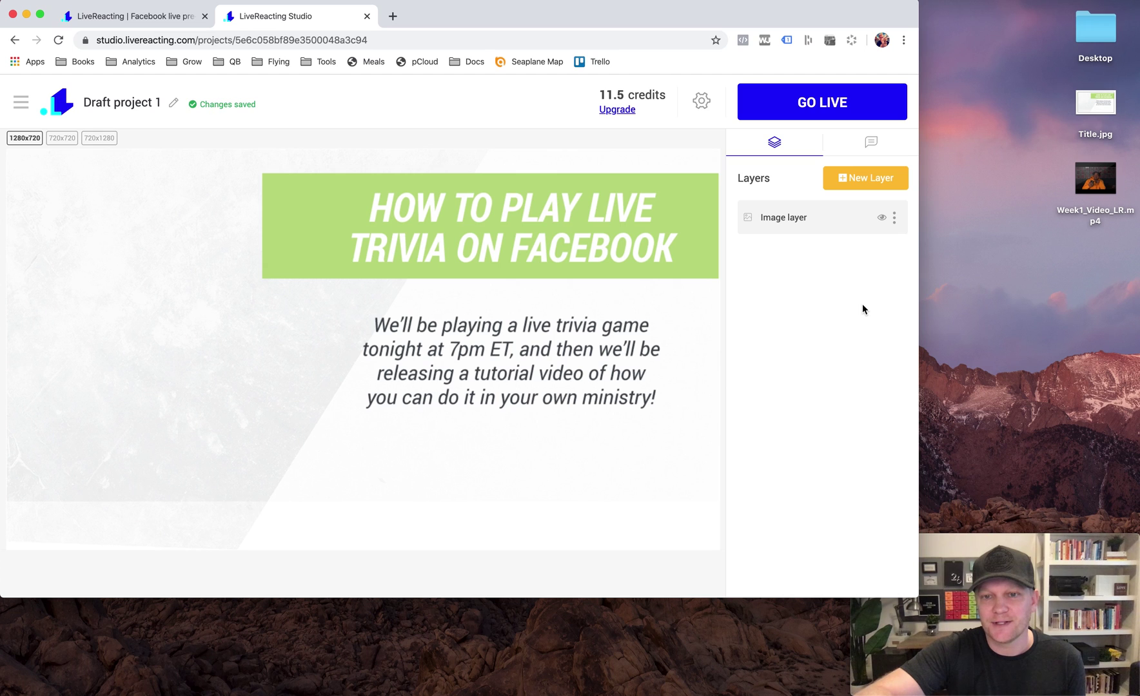
pyautogui.doubleClick(794, 217)
pyautogui.tripleClick(795, 217)
pyautogui.write('B')
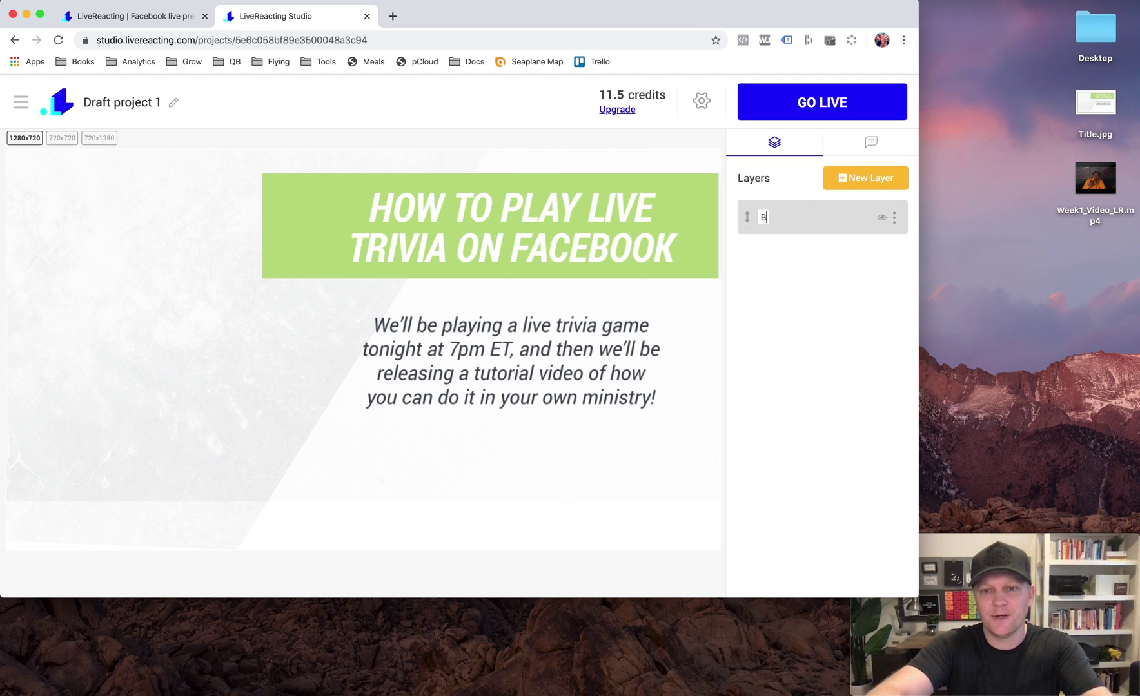
pyautogui.write('ackground')
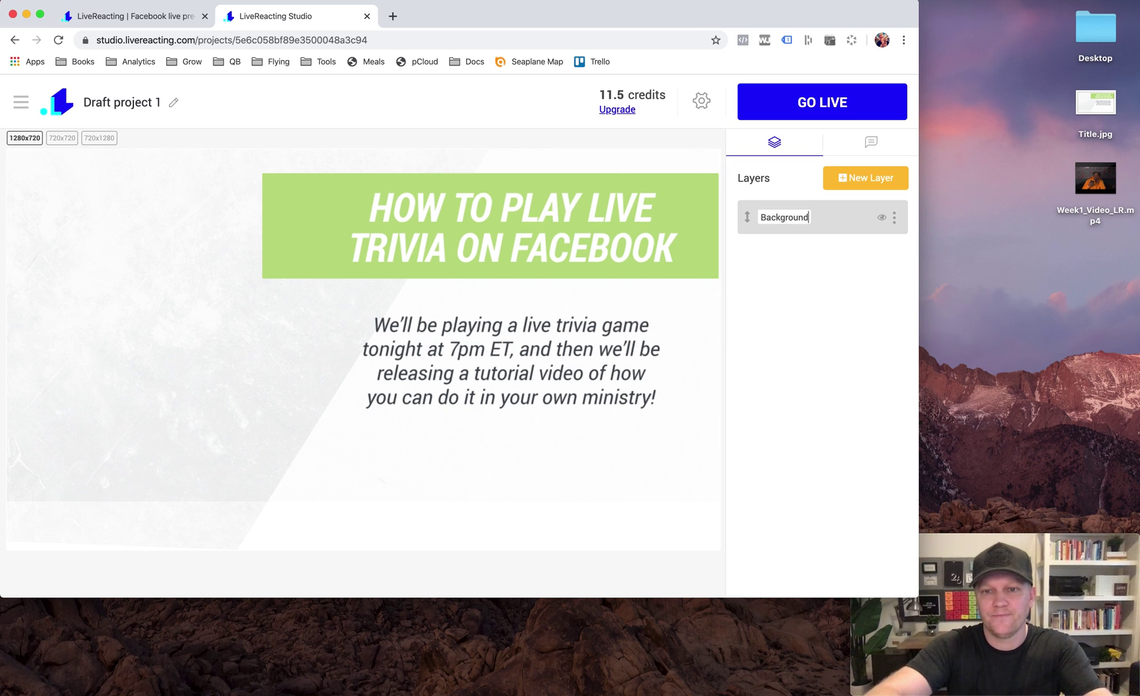
pyautogui.click(814, 281)
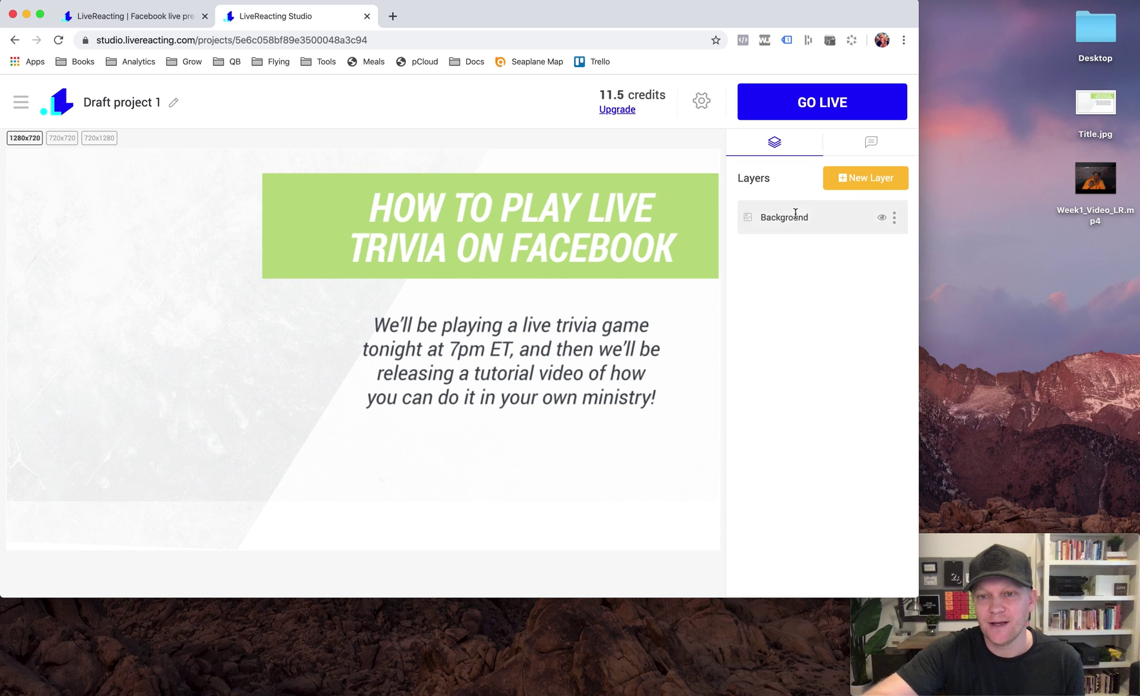
# Add a web camera video layer using the FaceTime HD Camera (Built-in) and the Scarlett 18i8 USB audio input
pyautogui.click(846, 180)
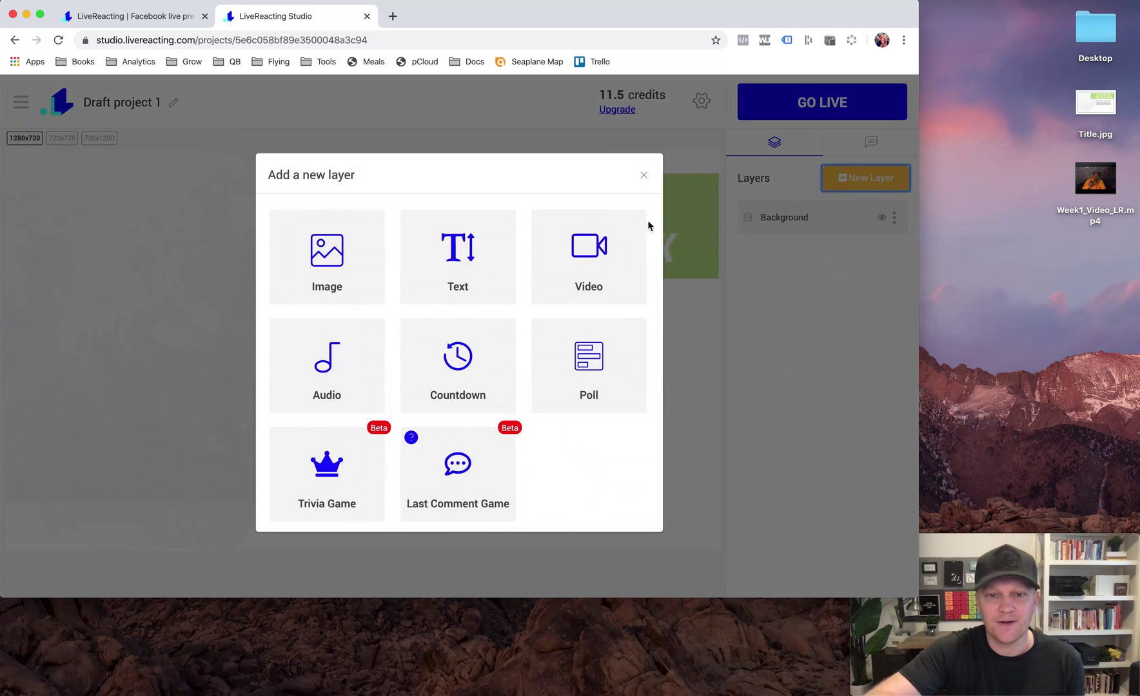
pyautogui.click(602, 251)
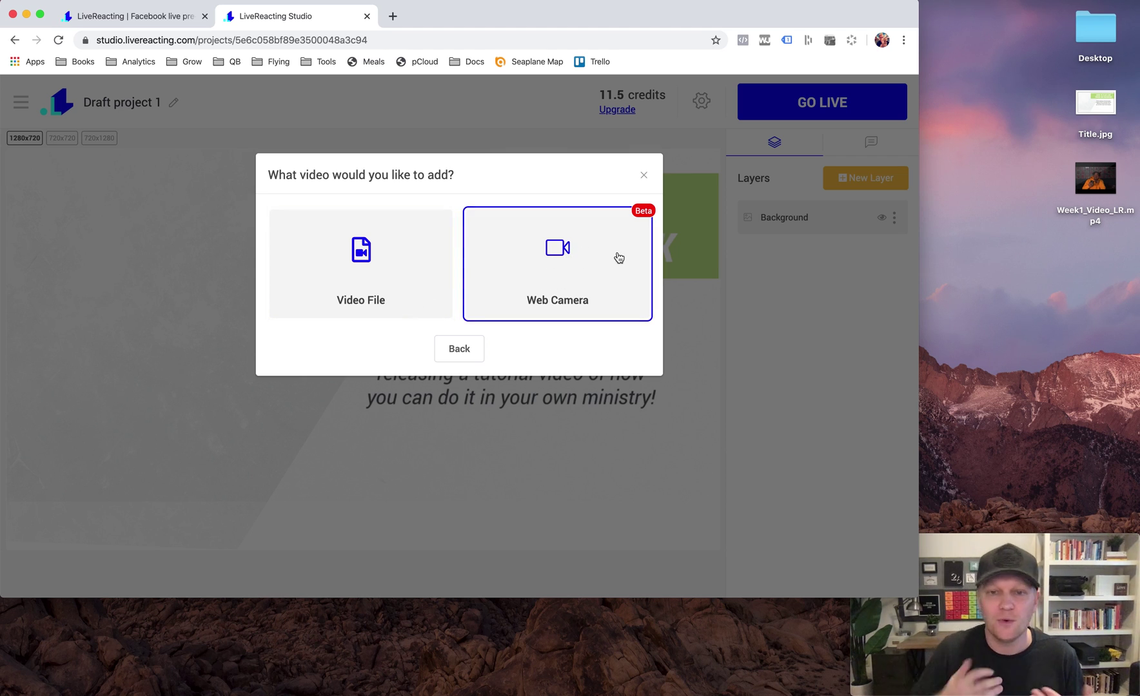
pyautogui.click(587, 262)
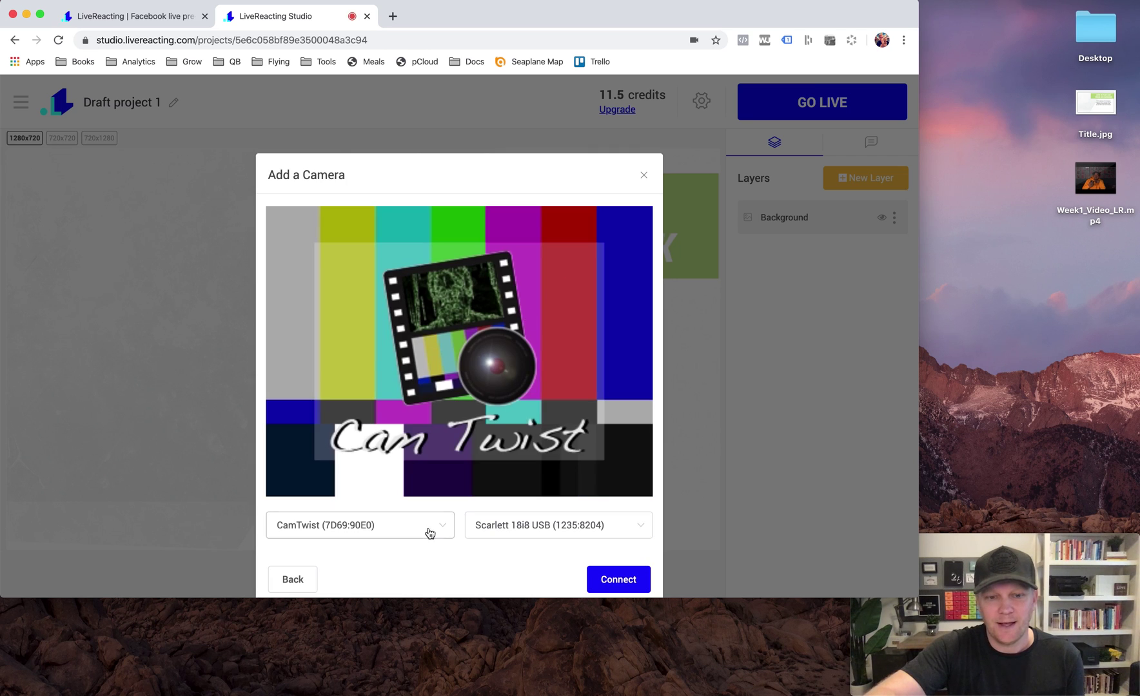
pyautogui.click(438, 531)
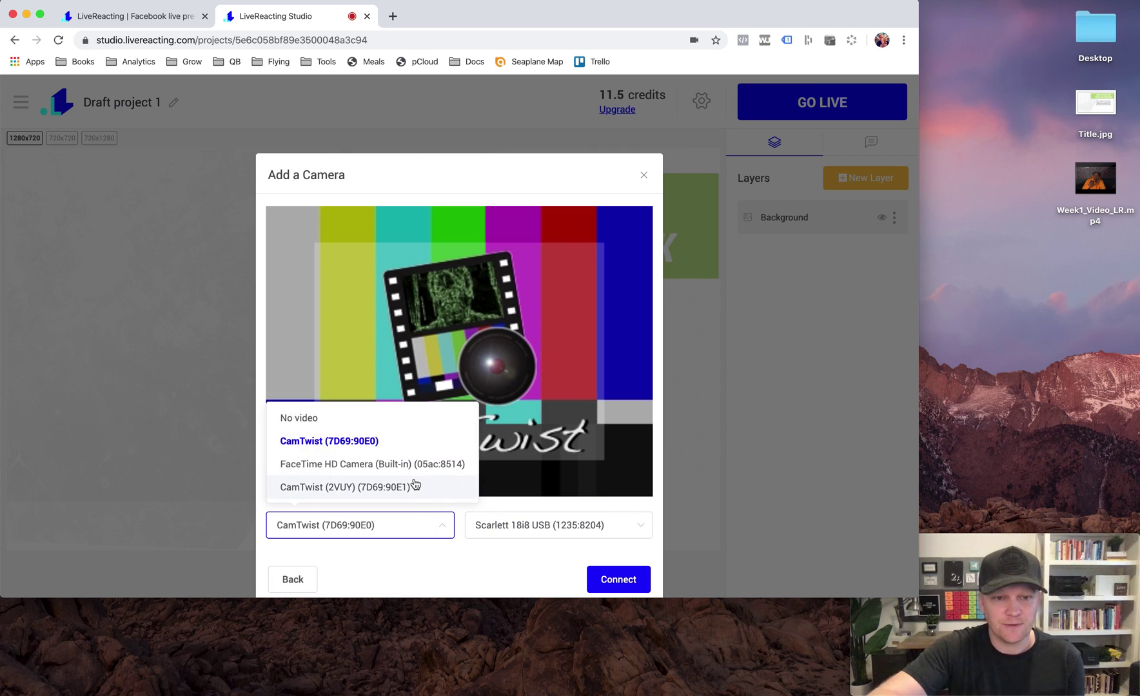
pyautogui.click(387, 471)
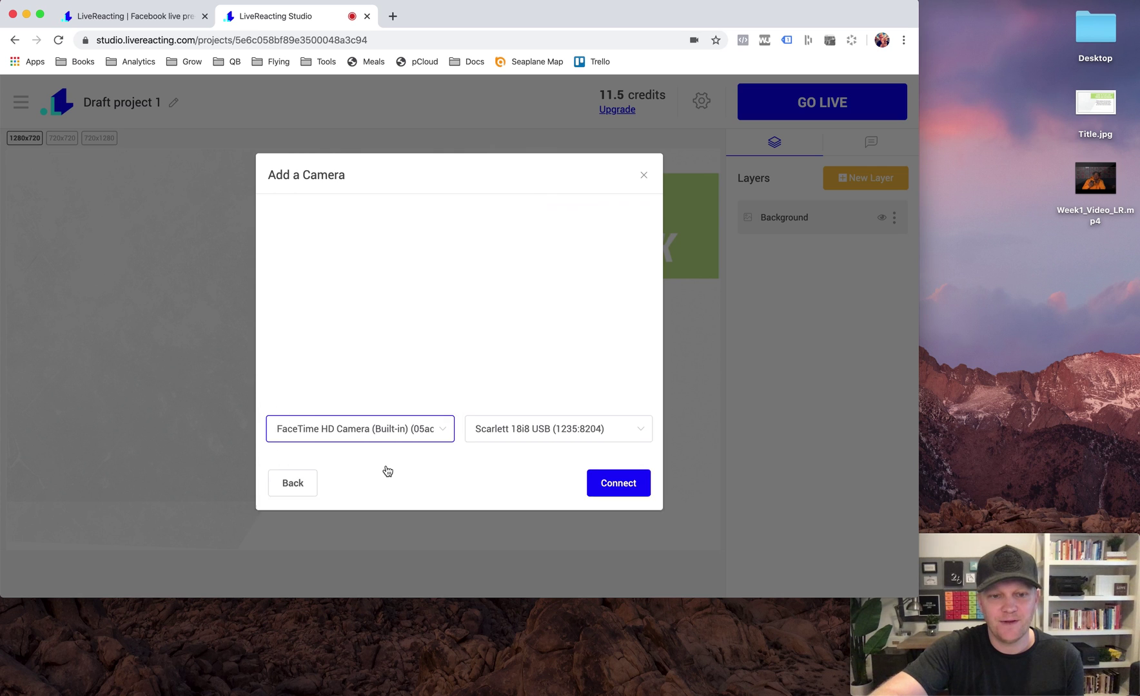
pyautogui.click(522, 457)
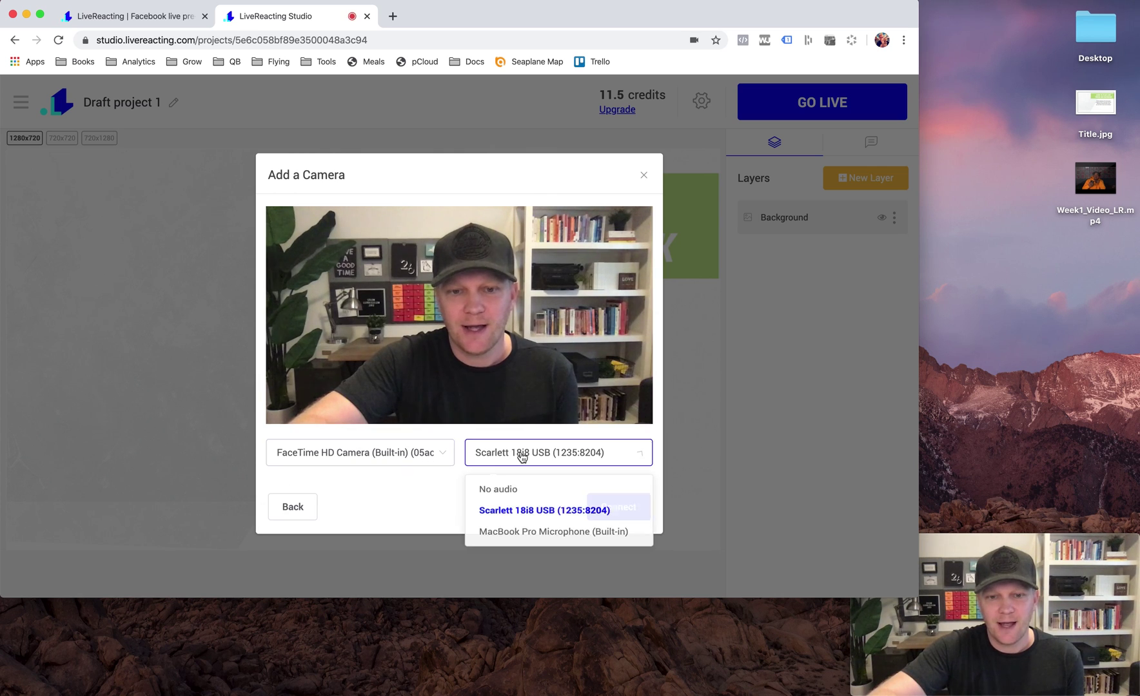
pyautogui.click(544, 513)
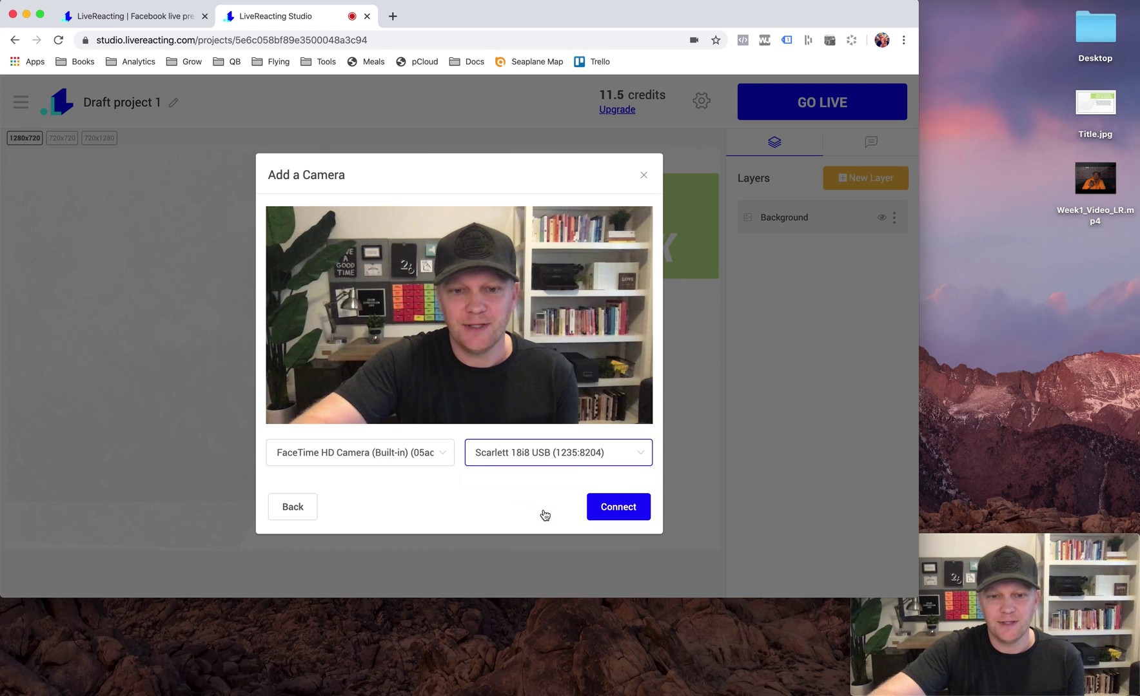
pyautogui.click(612, 510)
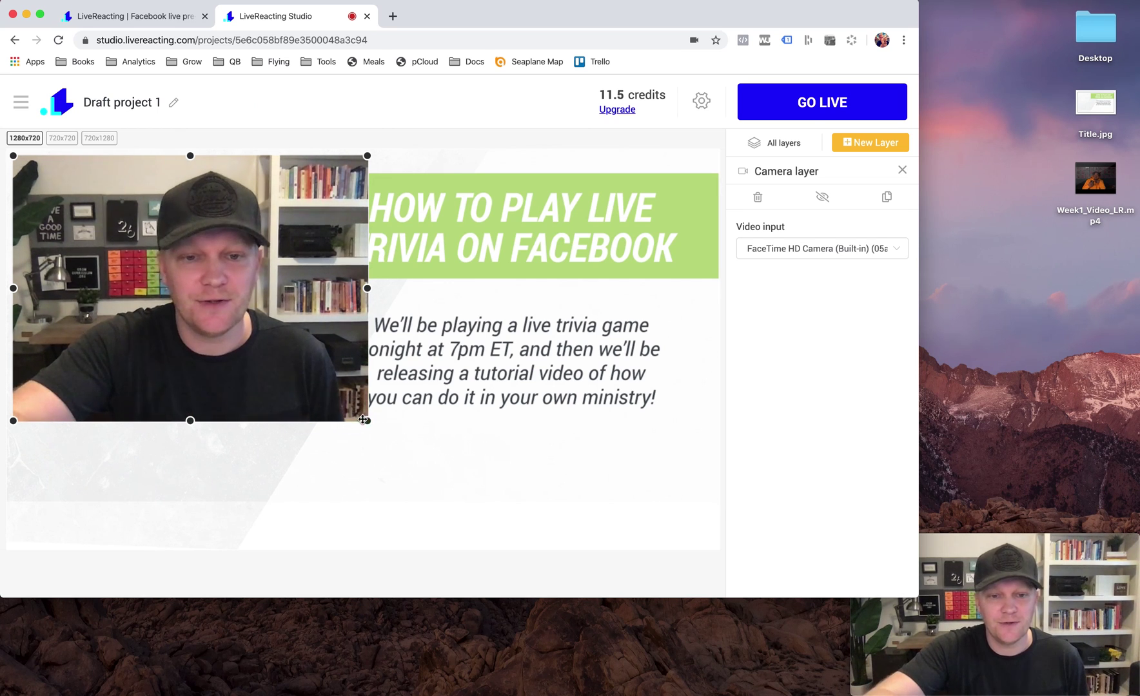
# Resize the camera layer to a portrait frame covering the canvas's left side at full height, beside the green title banner
pyautogui.moveTo(368, 422); pyautogui.dragTo(324, 553)
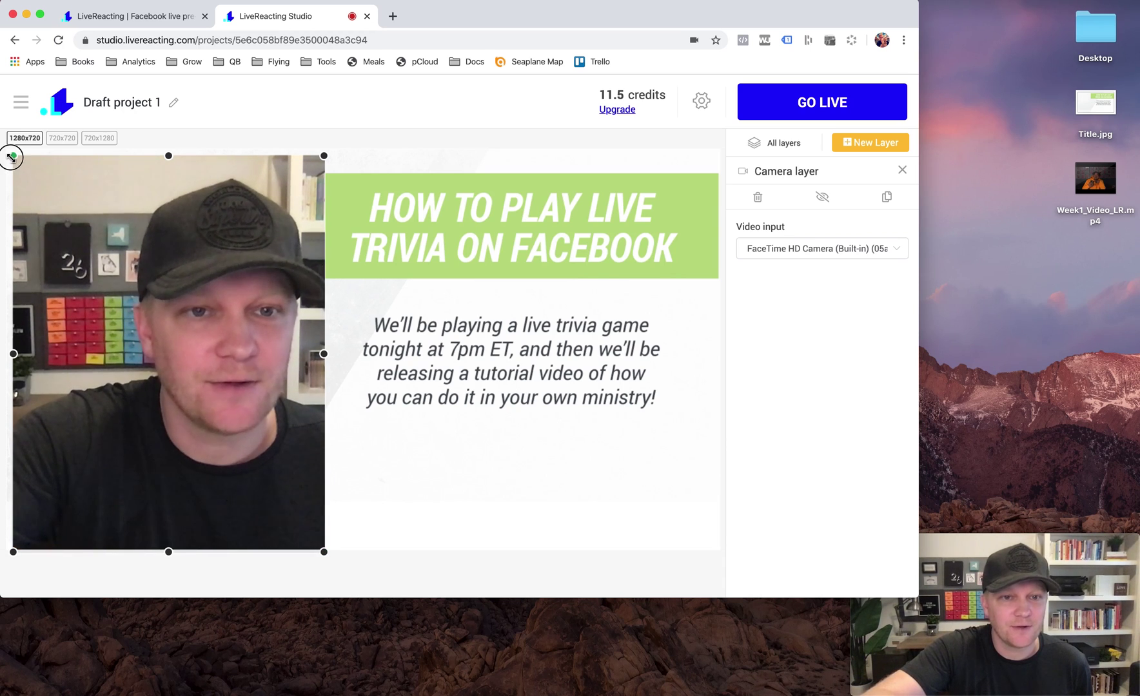
pyautogui.moveTo(11, 157); pyautogui.dragTo(6, 149)
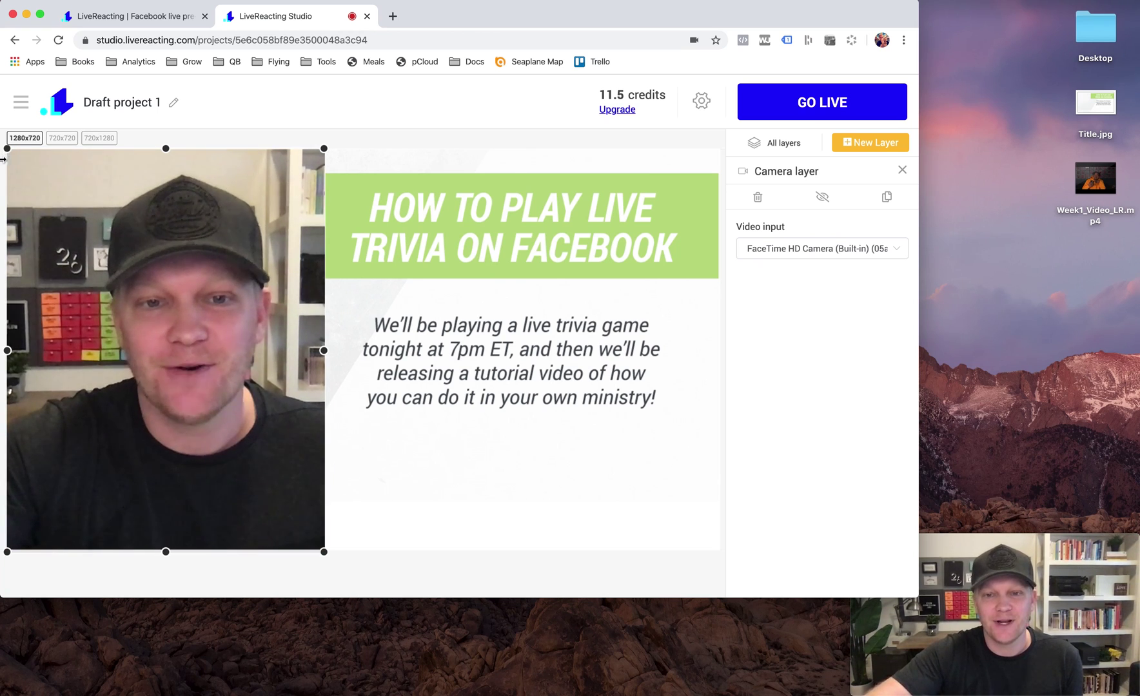
# Return to the list of all layers, hide the camera layer and show it again
pyautogui.click(778, 145)
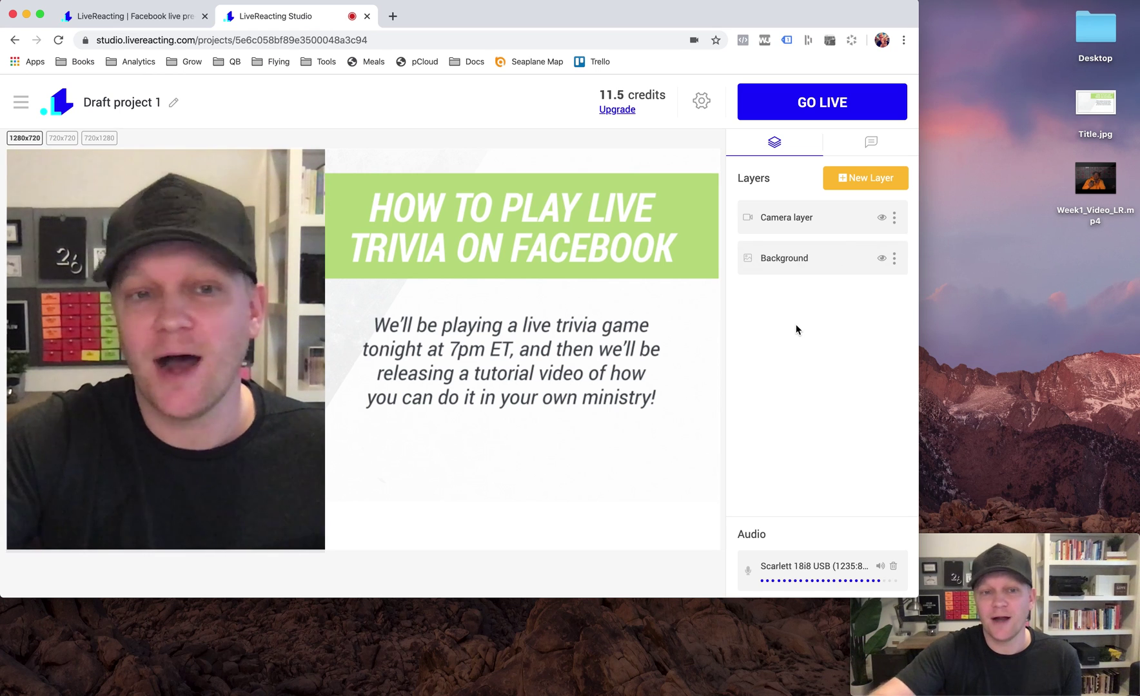
pyautogui.click(881, 219)
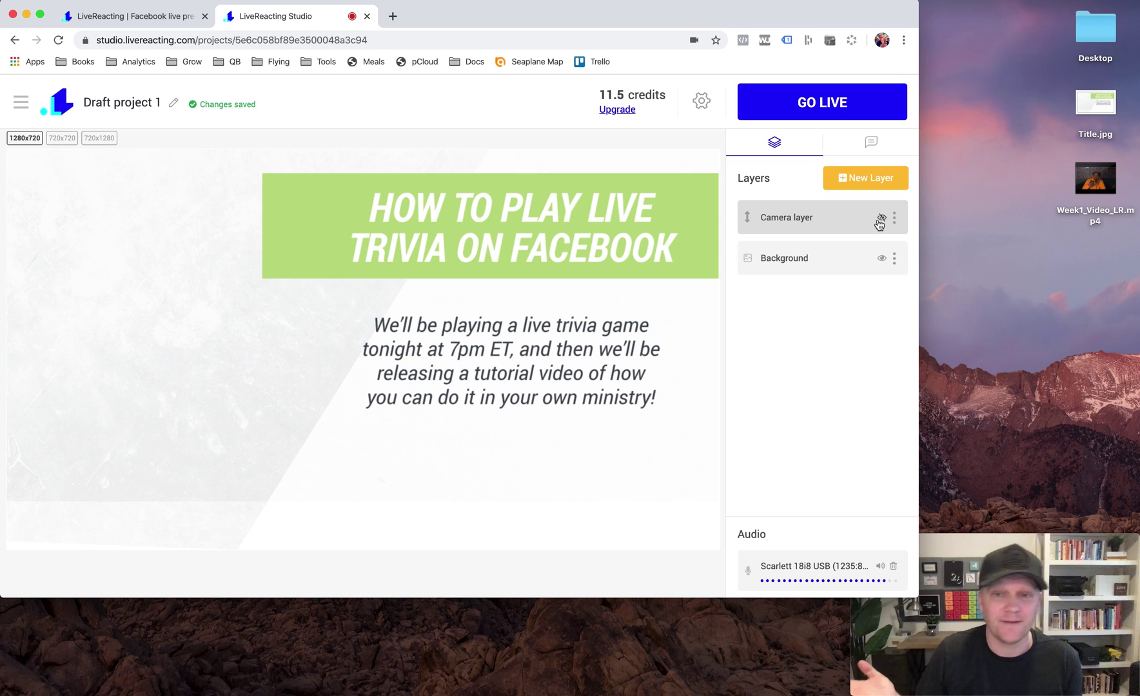
pyautogui.click(881, 219)
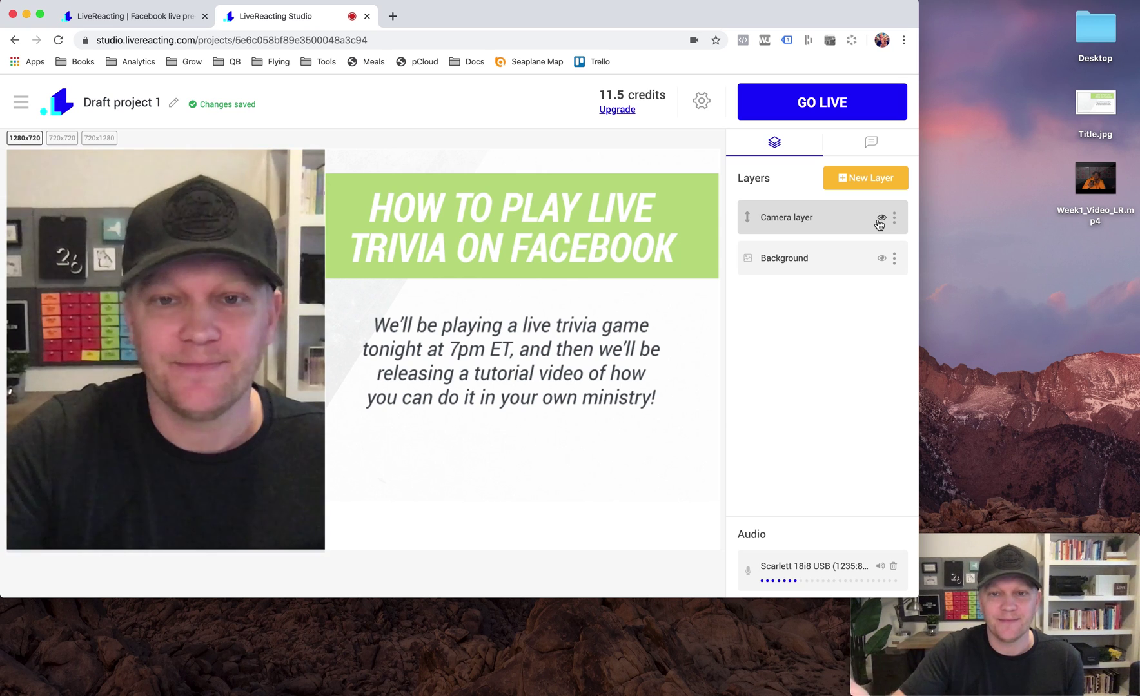
# Add a Trivia Game layer and narrow it from its left edge so the camera feed shows beside it at full height
pyautogui.click(861, 186)
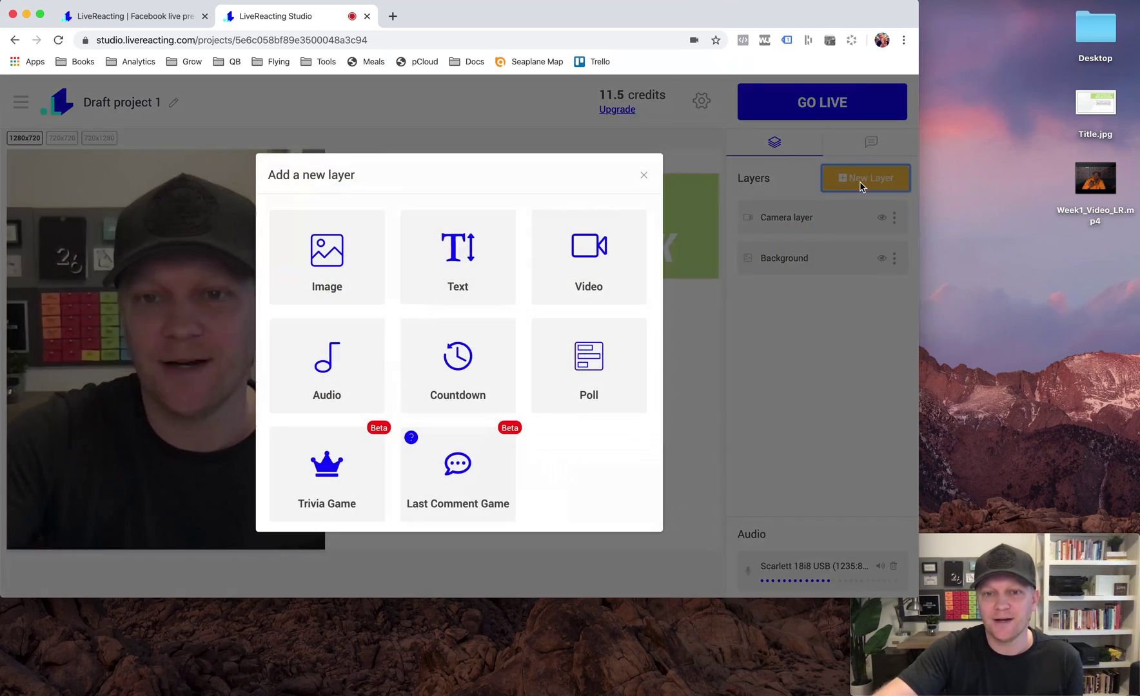
pyautogui.click(338, 480)
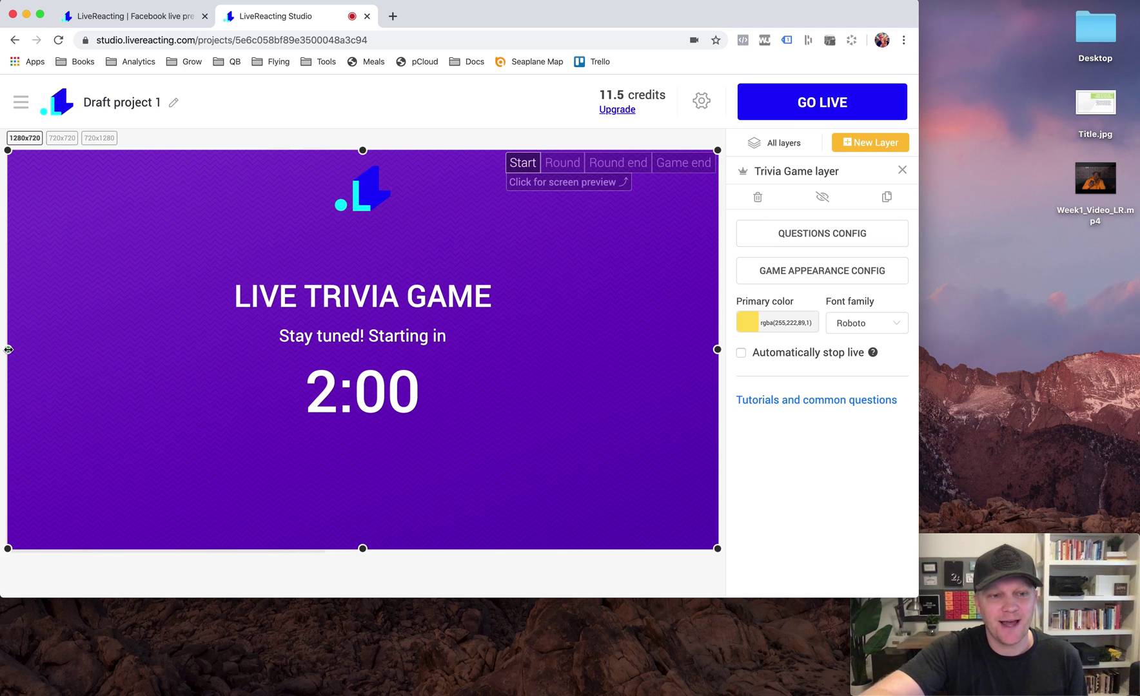
pyautogui.moveTo(7, 349); pyautogui.dragTo(338, 338)
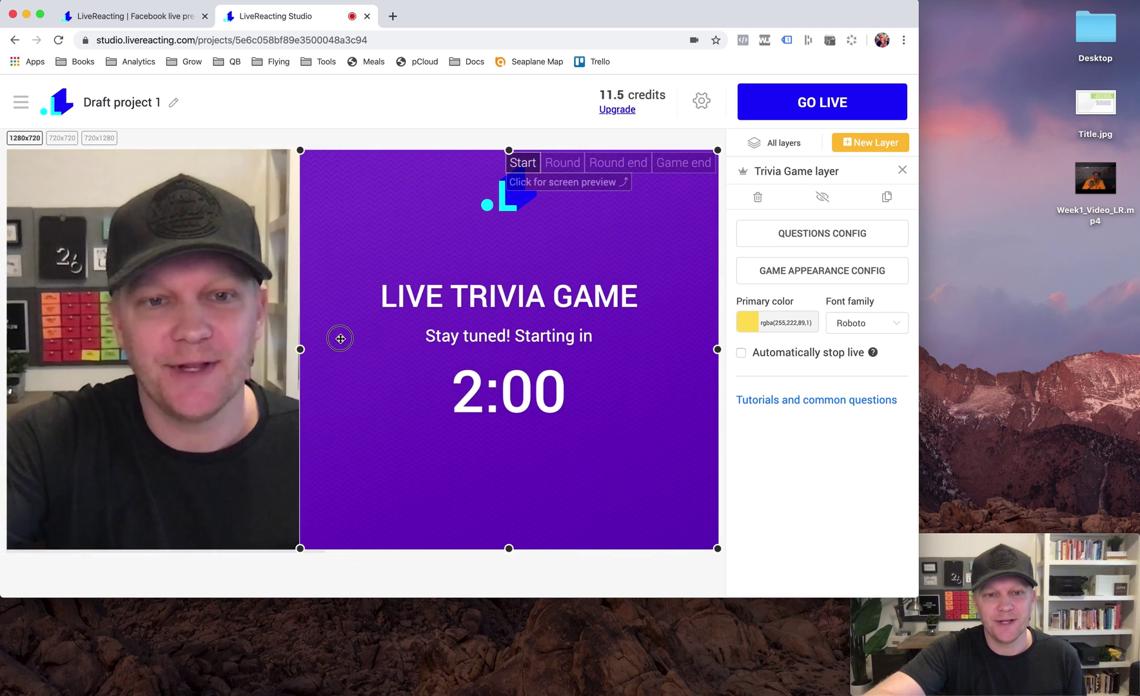
# Narrow the camera layer so its right edge meets the left edge of the trivia game
pyautogui.click(494, 350)
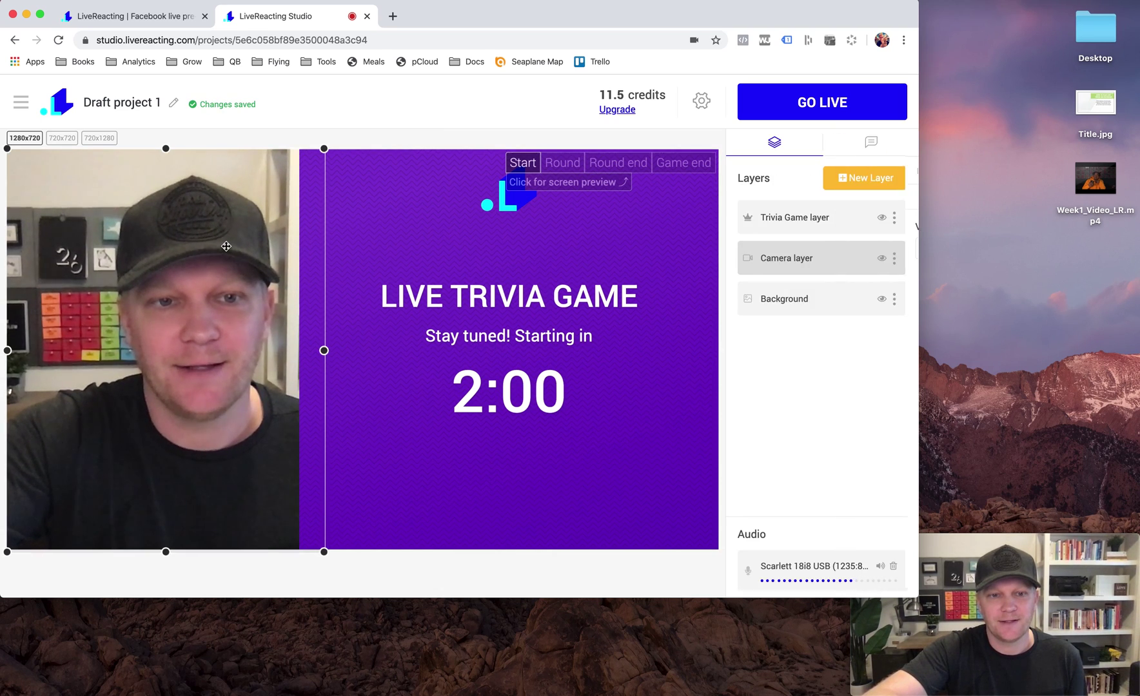
pyautogui.click(313, 341)
pyautogui.moveTo(324, 351); pyautogui.dragTo(299, 350)
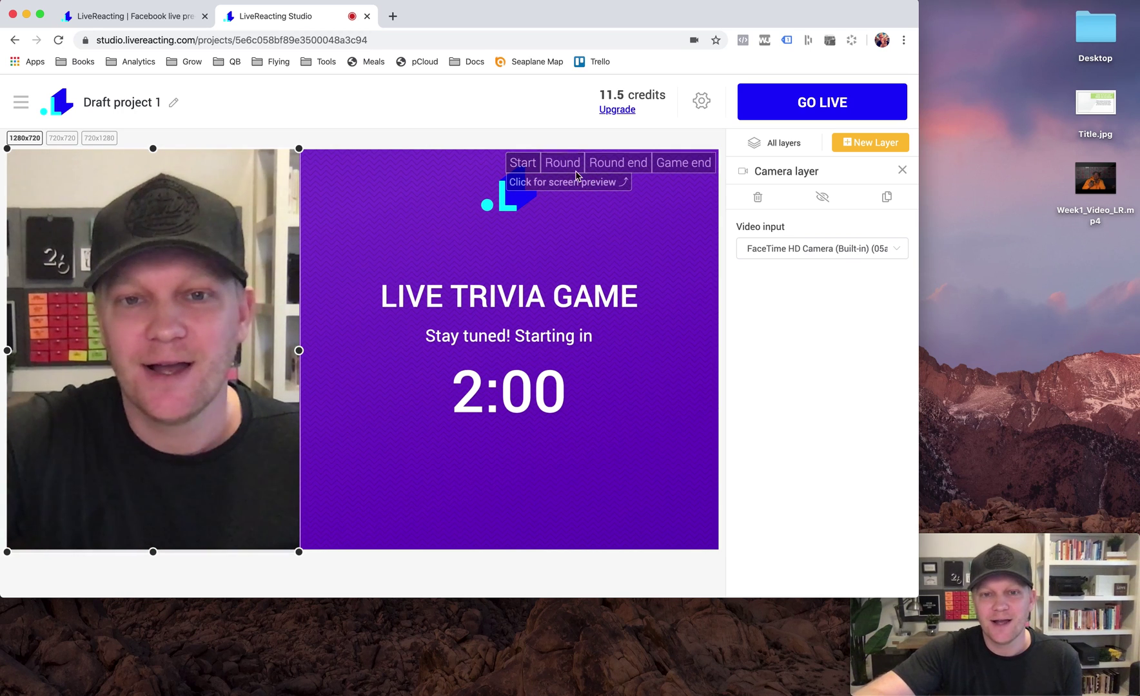
# Preview the trivia game's Start, Round, Round end and Game end screens, finishing back on the Start screen
pyautogui.click(526, 166)
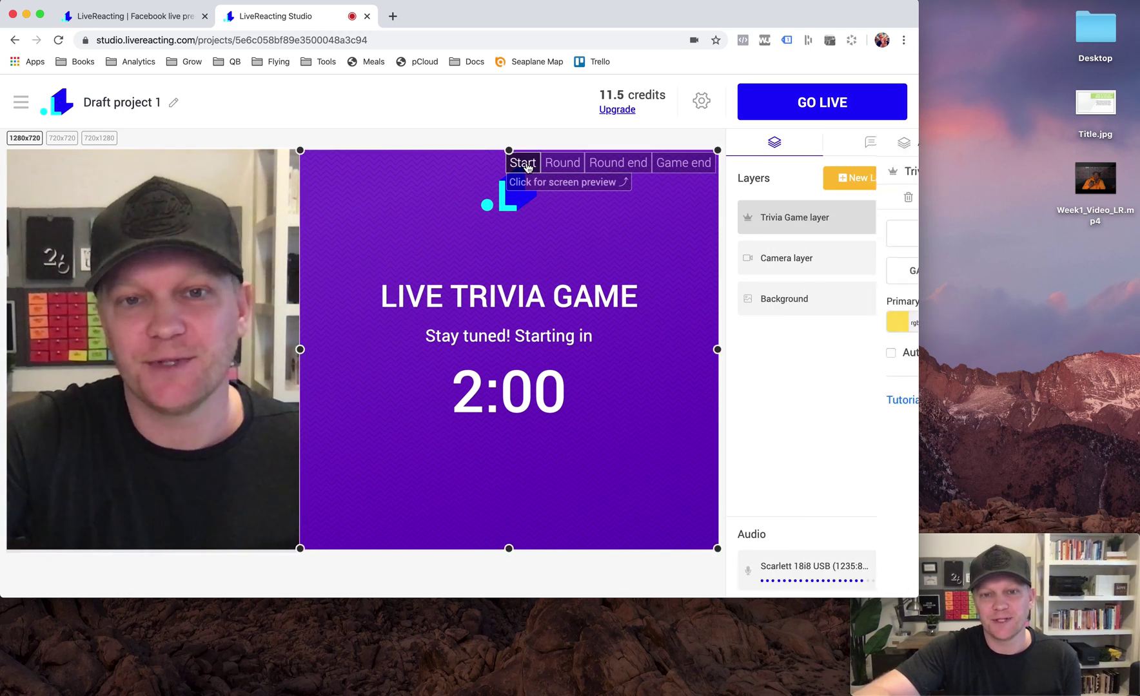
pyautogui.click(564, 166)
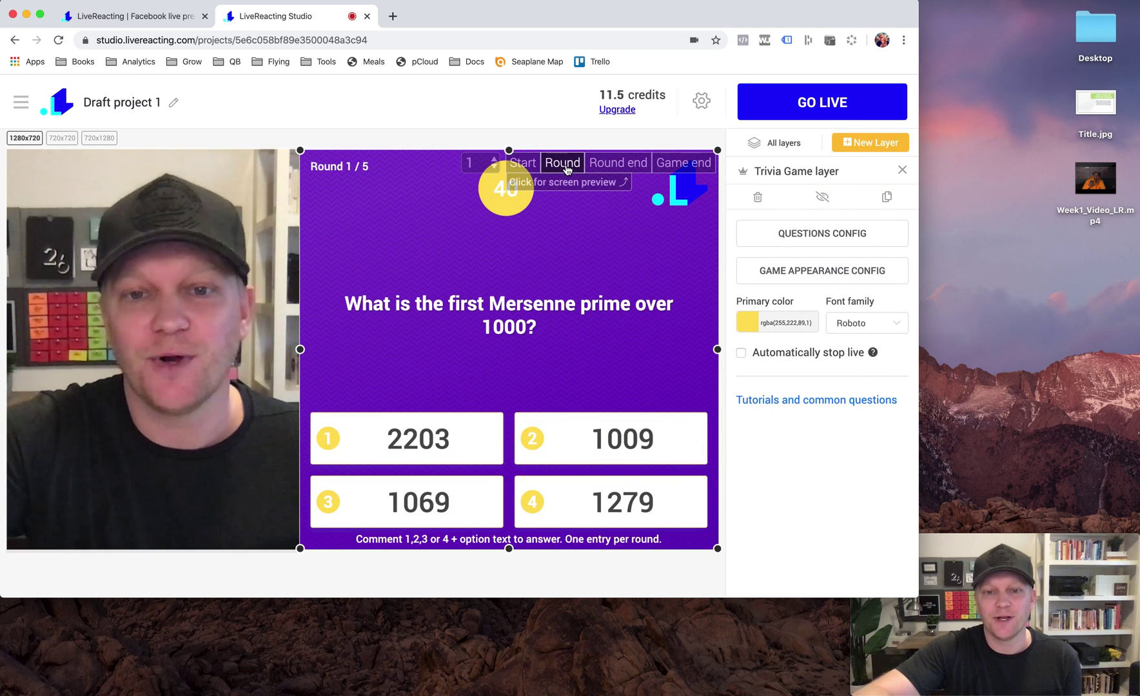
pyautogui.click(606, 167)
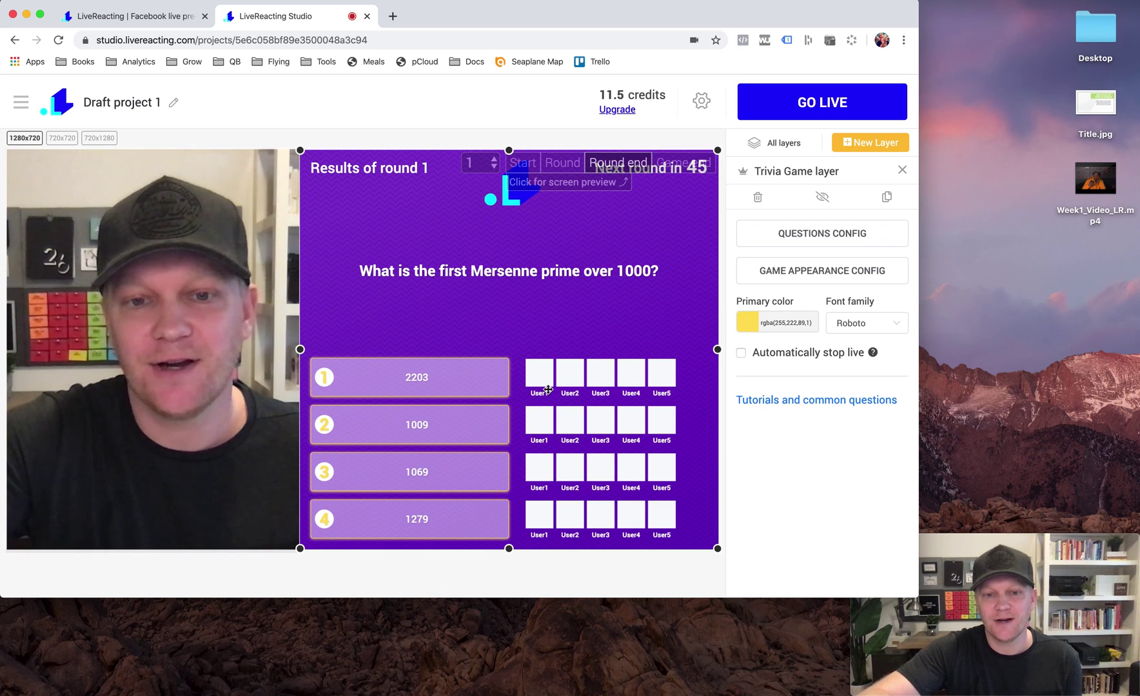
pyautogui.click(682, 166)
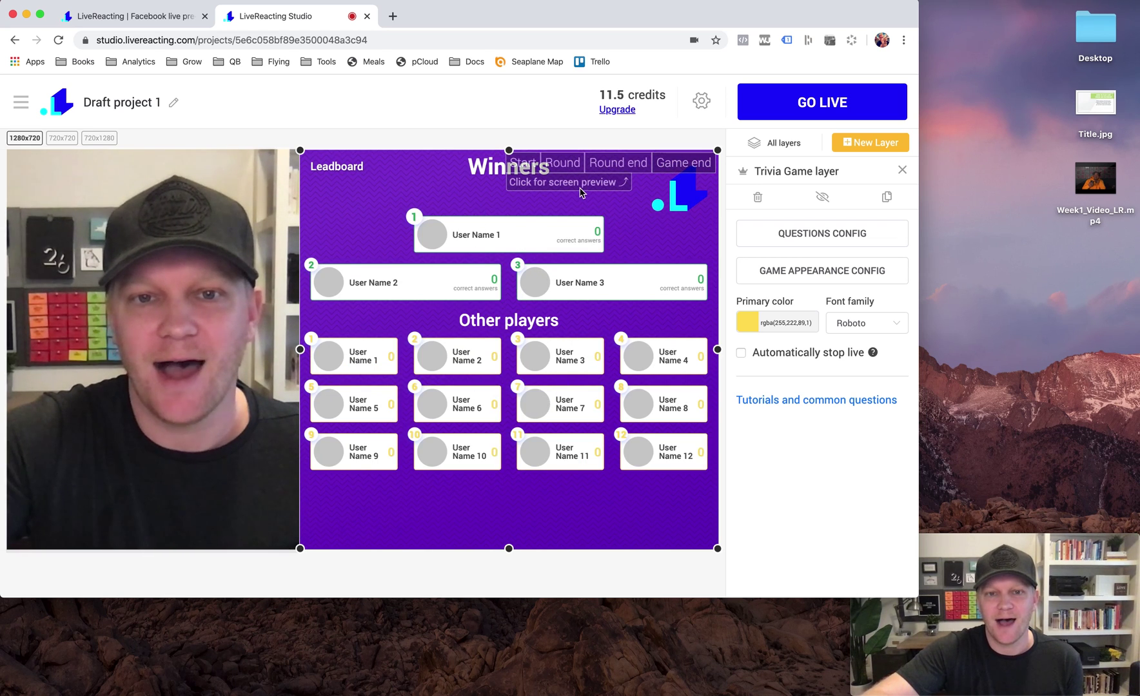
pyautogui.click(531, 168)
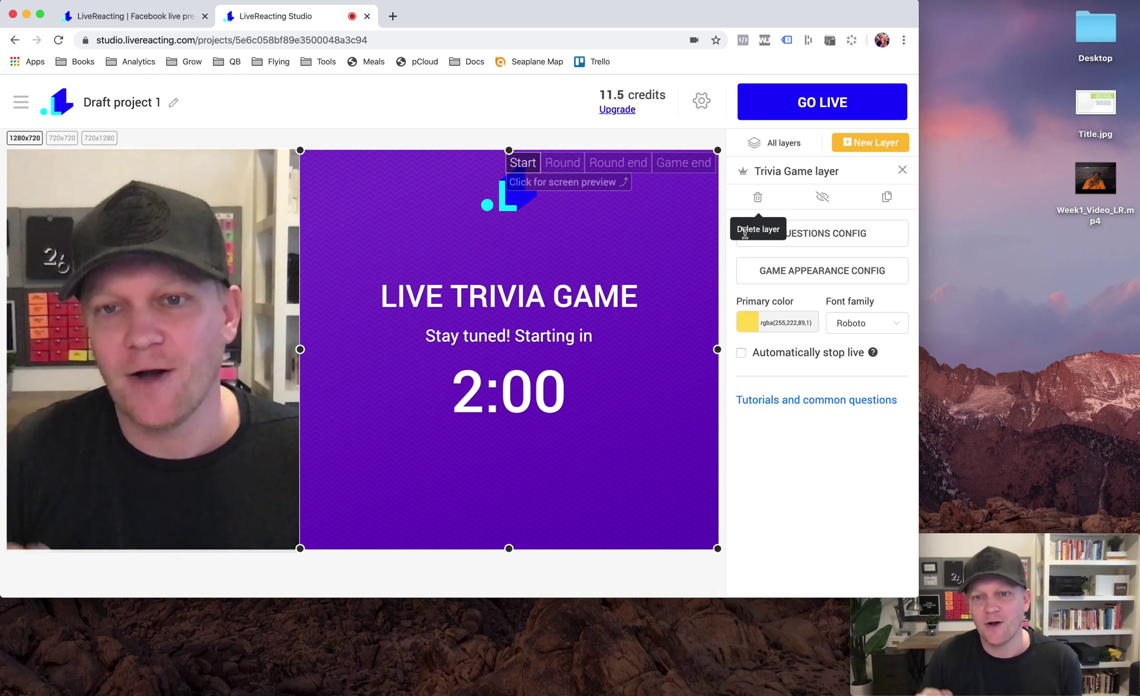
# In the game appearance configuration, shorten the game explanation to "Comment 1,2,3 or 4 to answer. One entry per round."
pyautogui.click(827, 277)
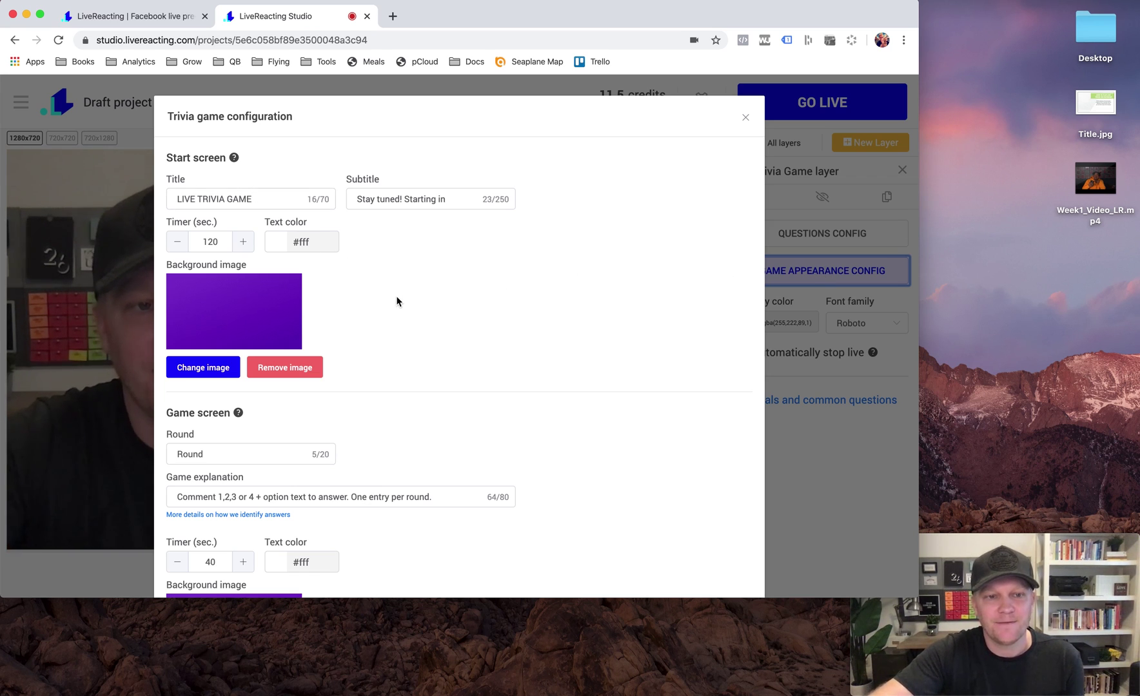
pyautogui.scroll(-5, 396, 301)
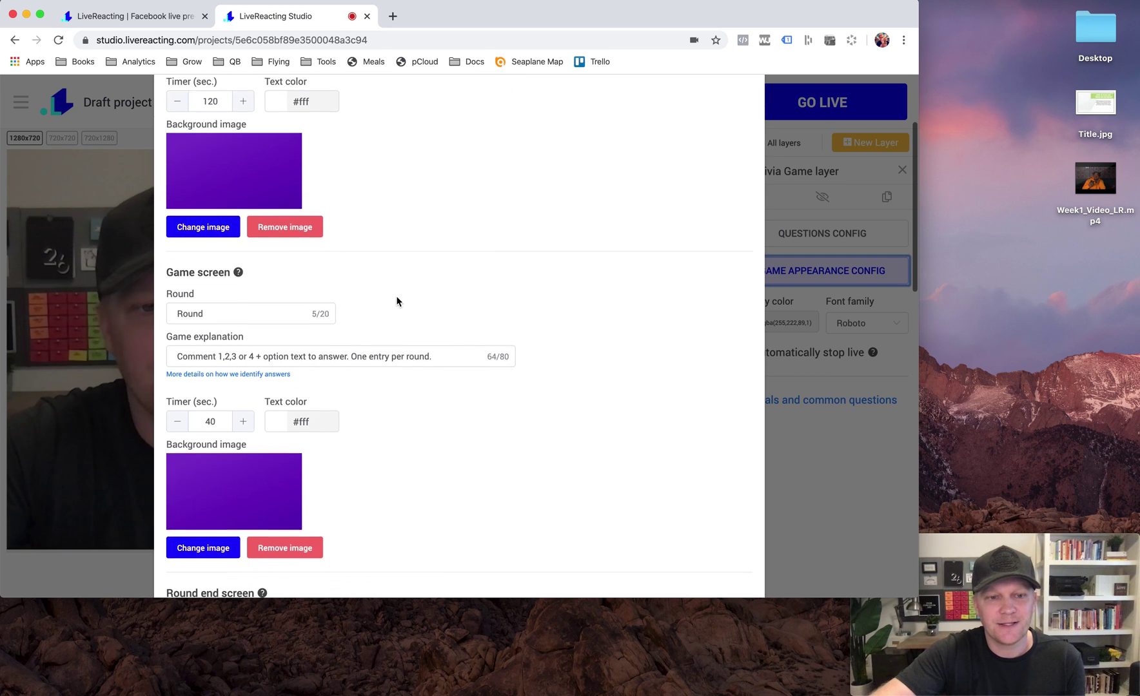
pyautogui.scroll(-4, 397, 301)
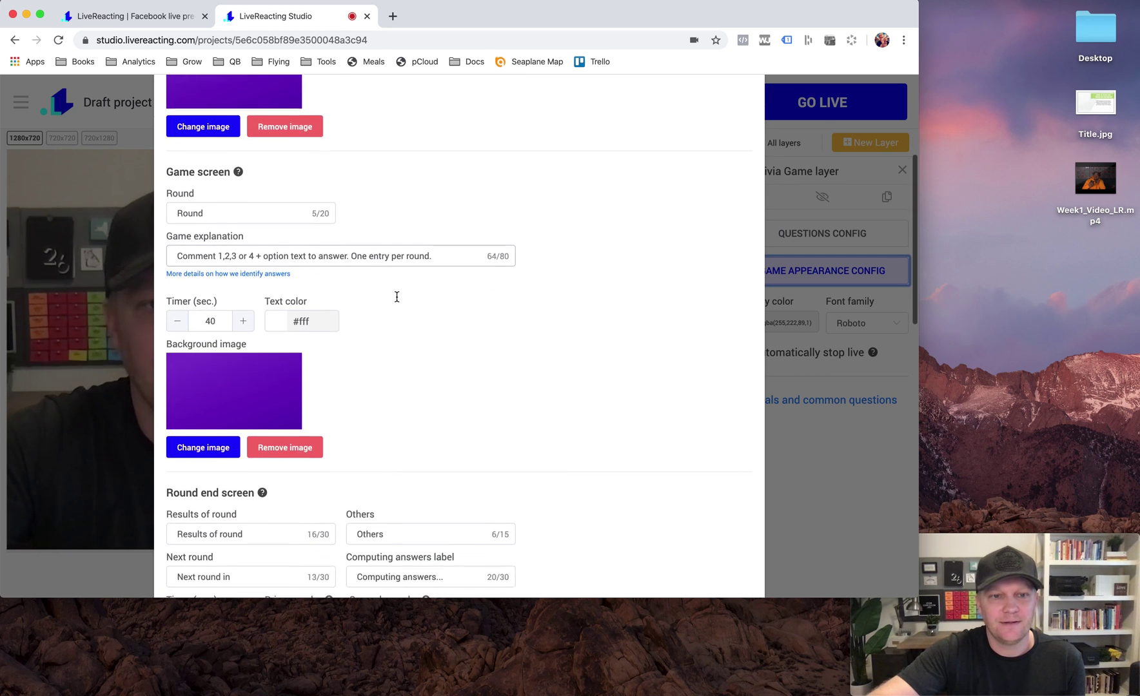
pyautogui.scroll(-4, 396, 297)
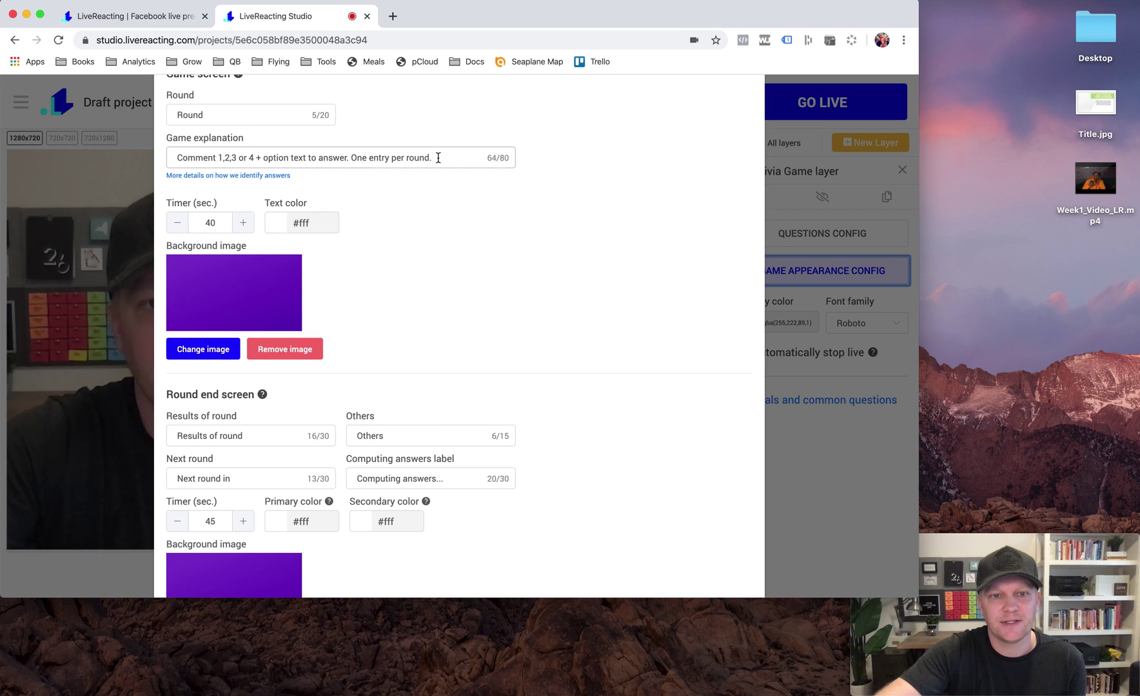
pyautogui.moveTo(346, 155); pyautogui.dragTo(302, 155)
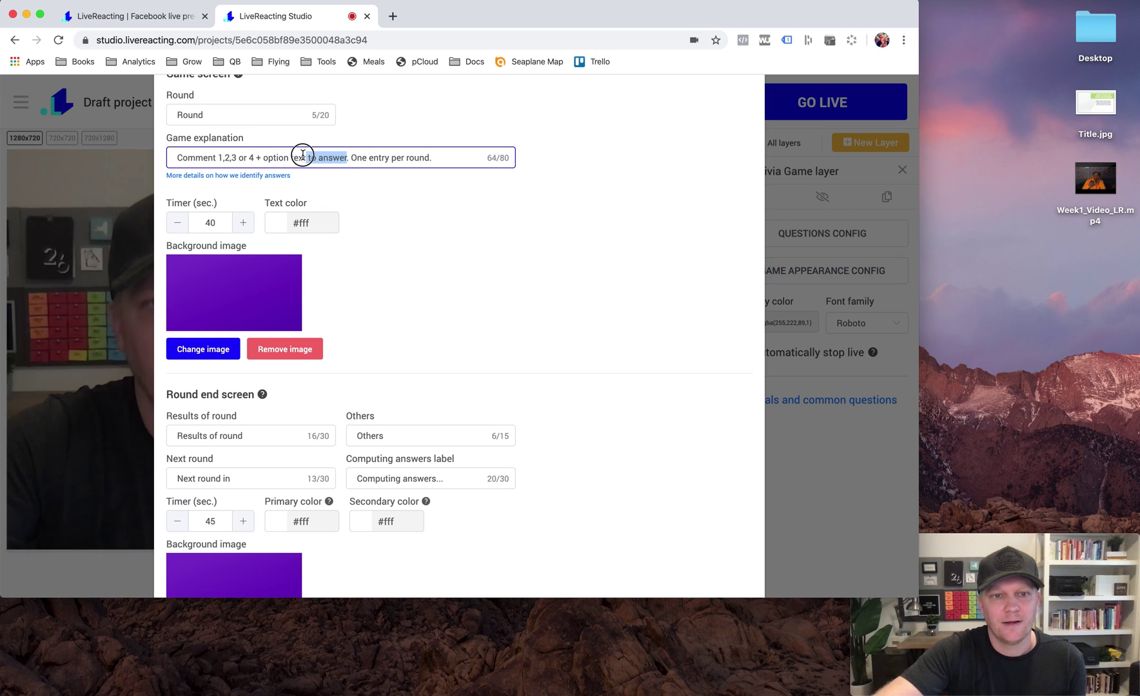
pyautogui.click(287, 156)
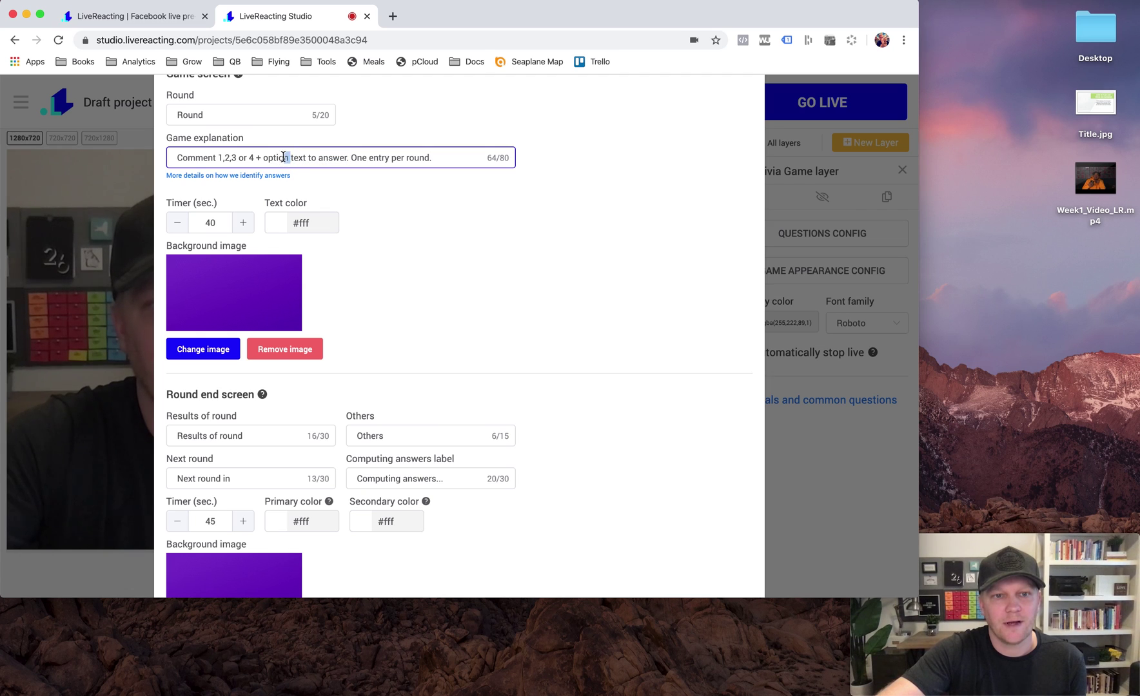
pyautogui.moveTo(297, 156); pyautogui.dragTo(258, 157)
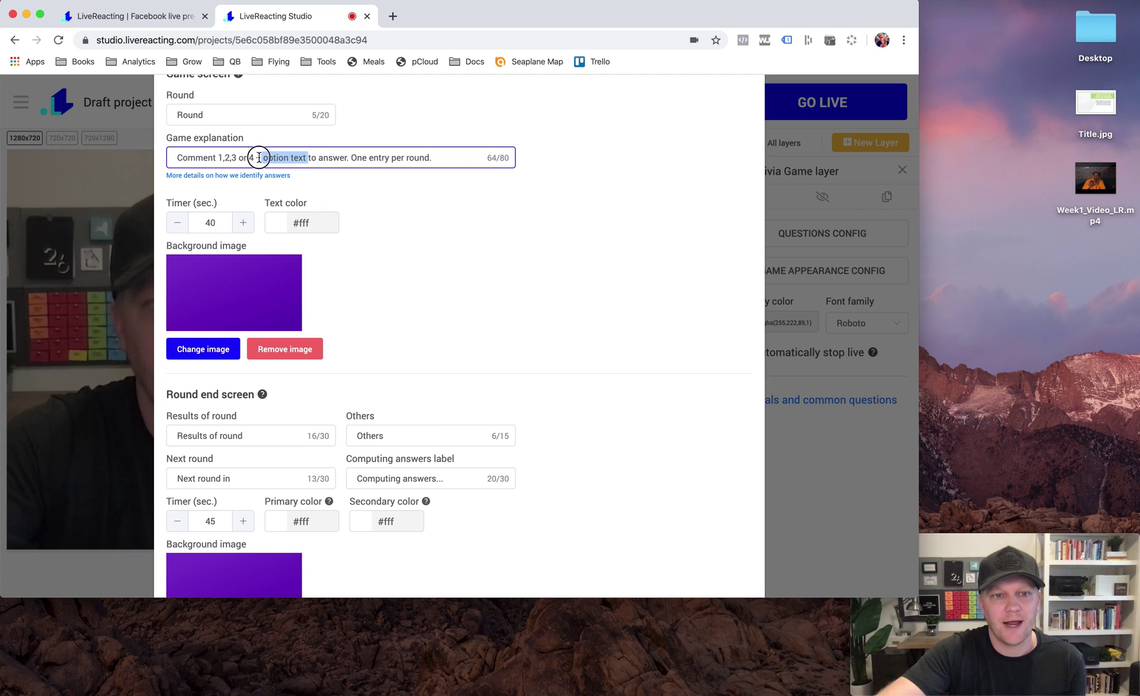
pyautogui.press('BackSpace')
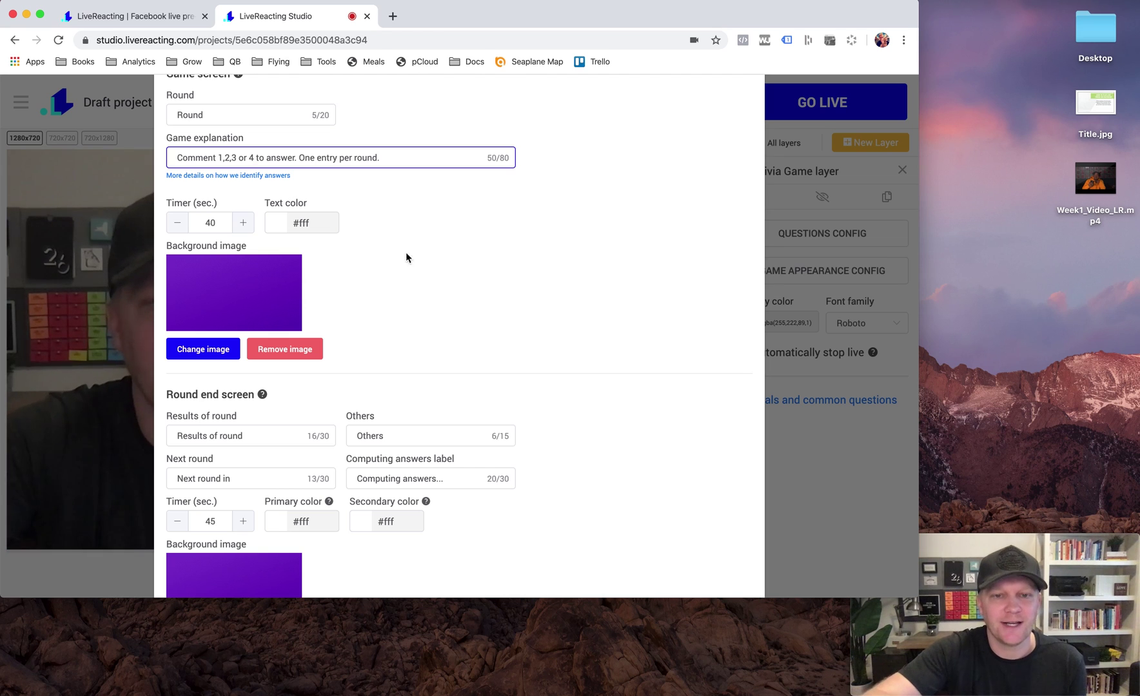
pyautogui.click(441, 250)
# Replace the trivia game's company logo image with 2.png and save the appearance configuration
pyautogui.scroll(-3, 475, 261)
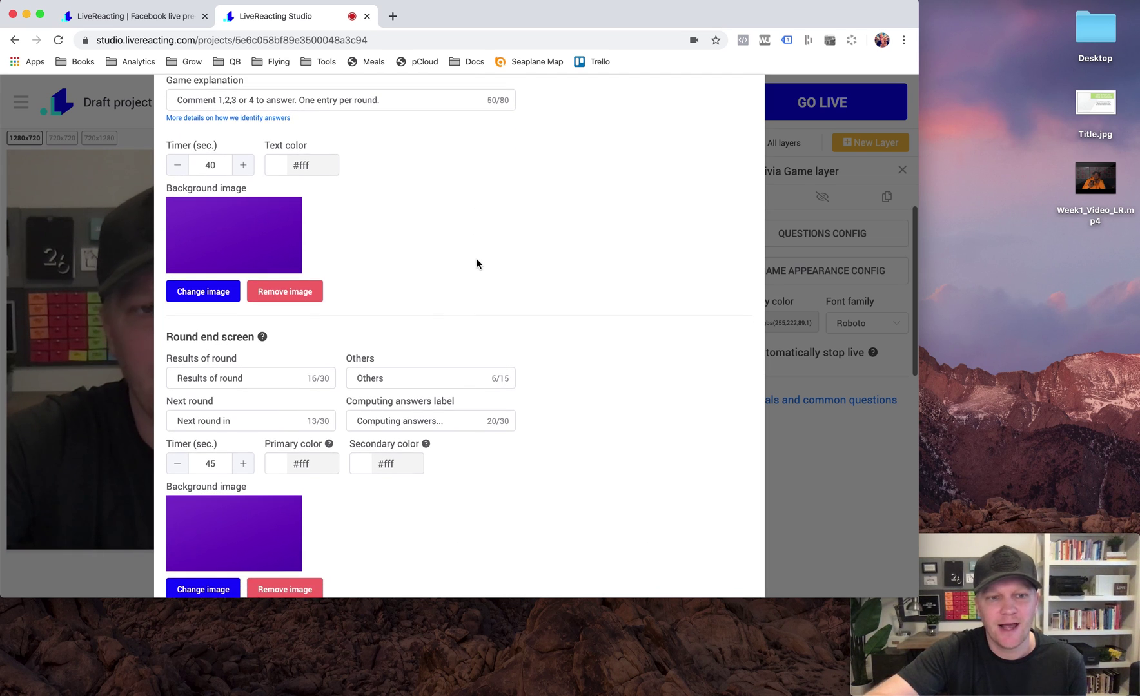
pyautogui.scroll(-8, 414, 240)
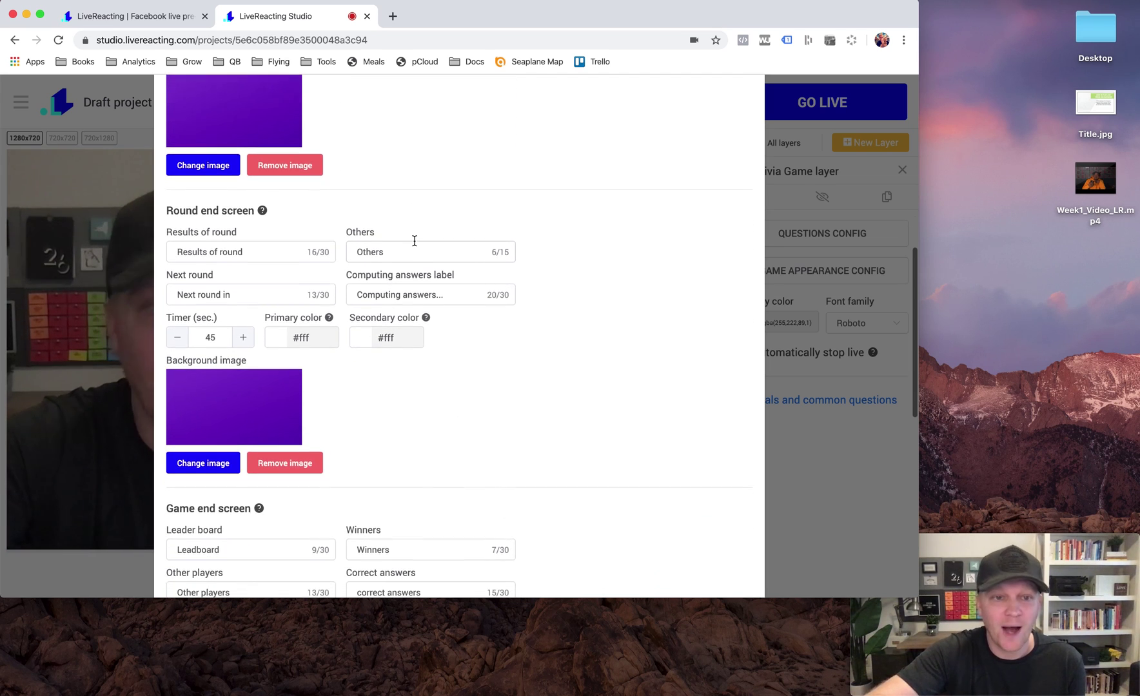
pyautogui.scroll(-15, 414, 241)
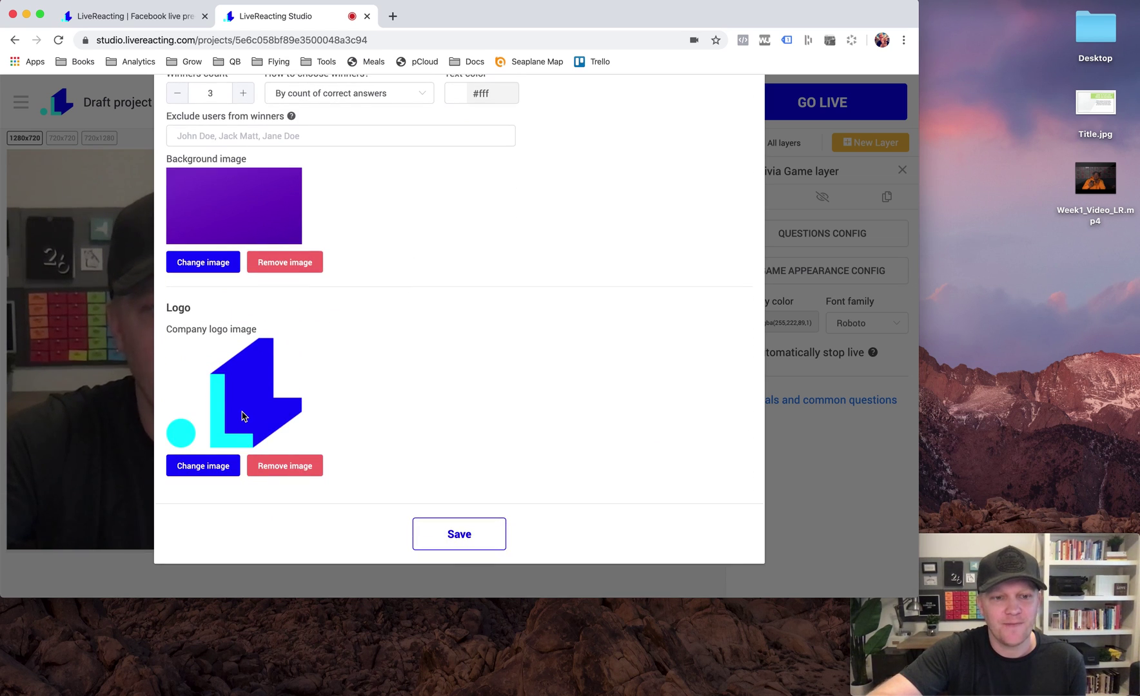
pyautogui.click(203, 466)
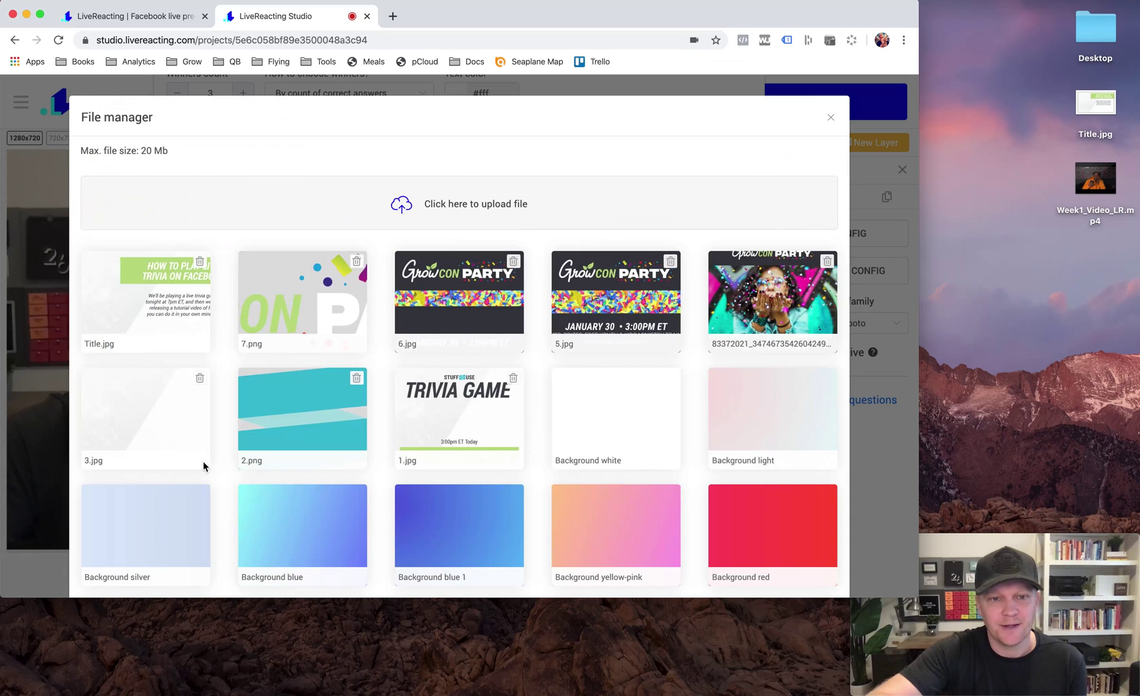
pyautogui.click(280, 432)
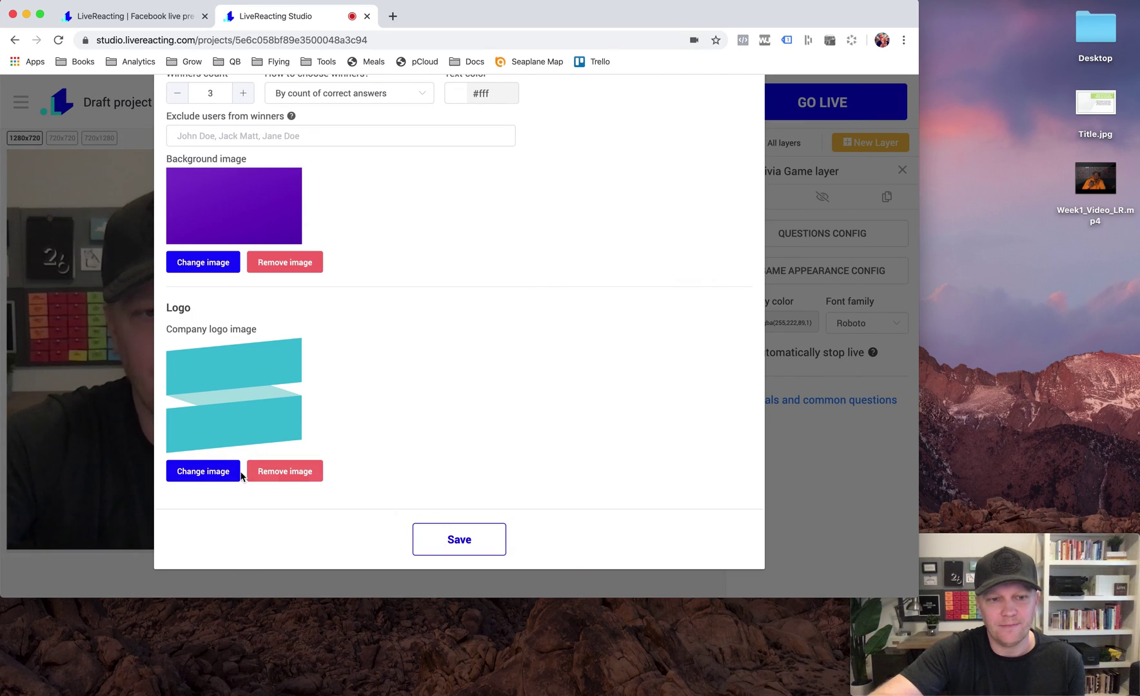
pyautogui.click(472, 549)
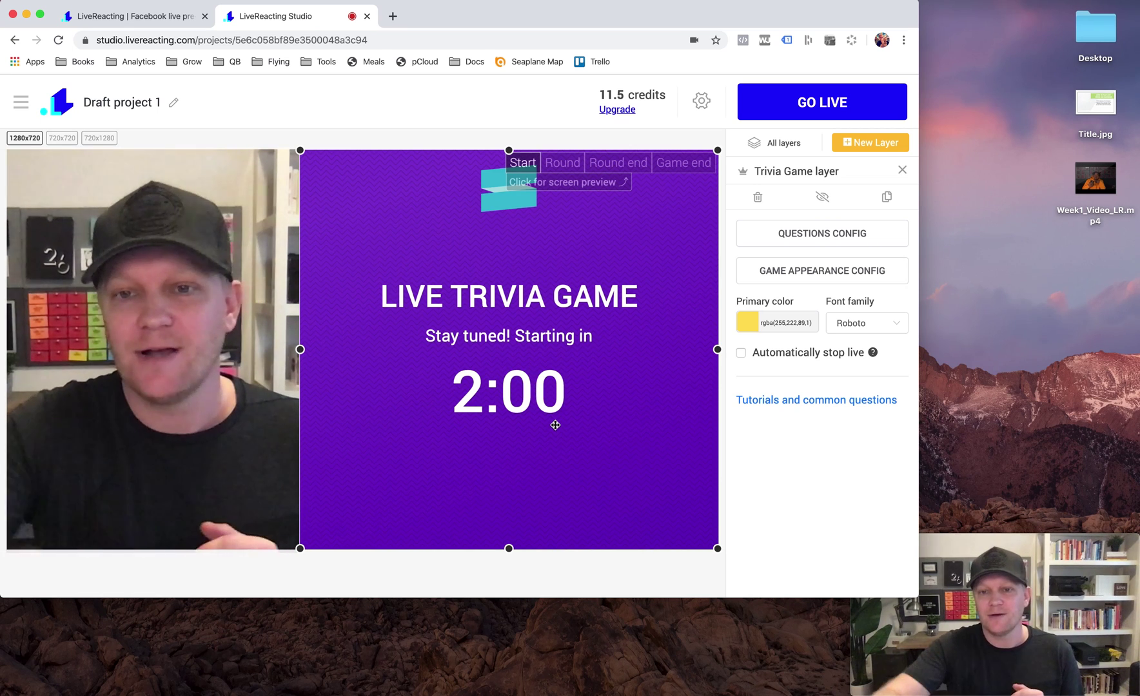
# Review the five trivia questions with their correct and incorrect answers, and save the questions configuration
pyautogui.click(844, 234)
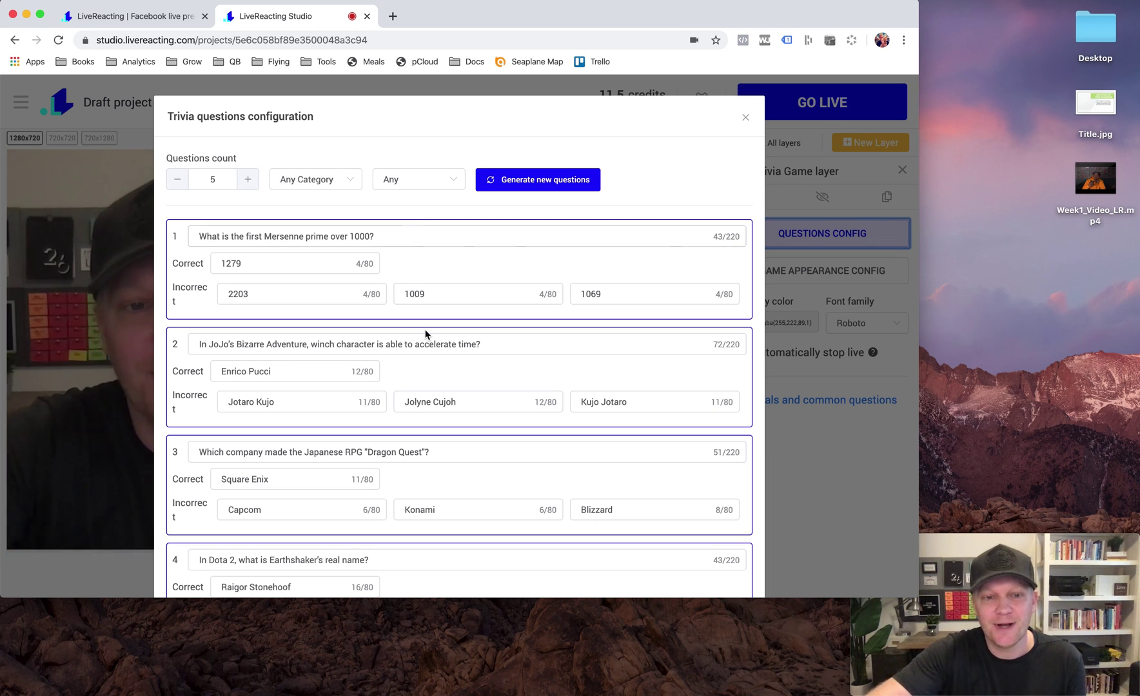
pyautogui.scroll(-5, 427, 334)
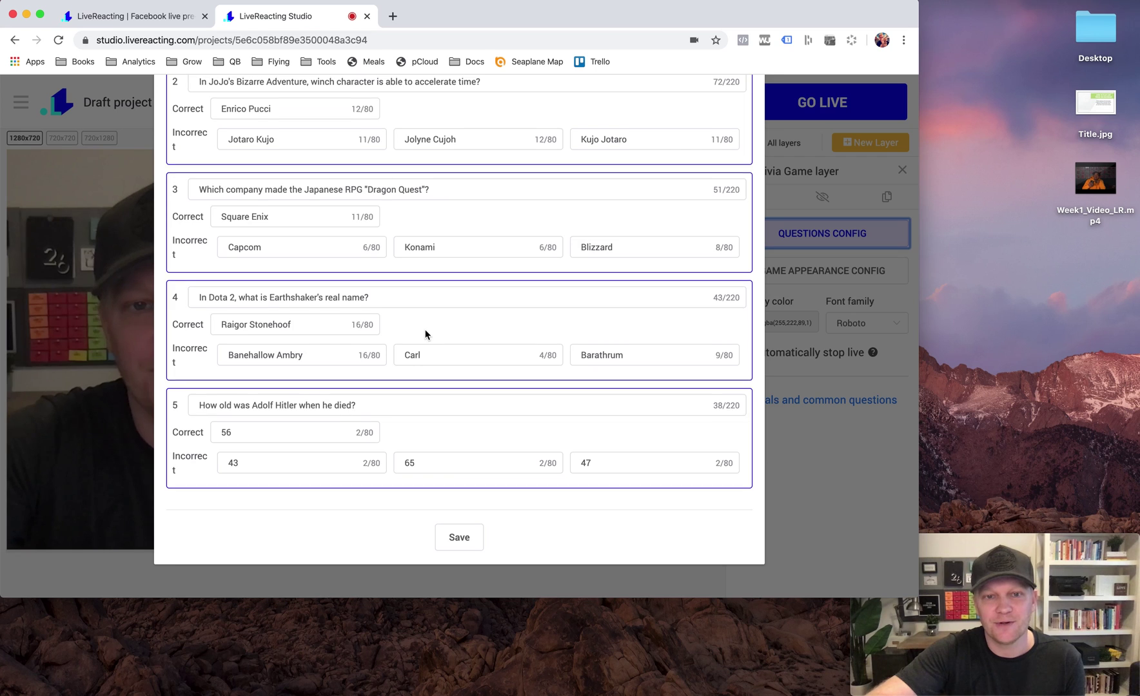
pyautogui.scroll(5, 425, 334)
pyautogui.scroll(-5, 425, 334)
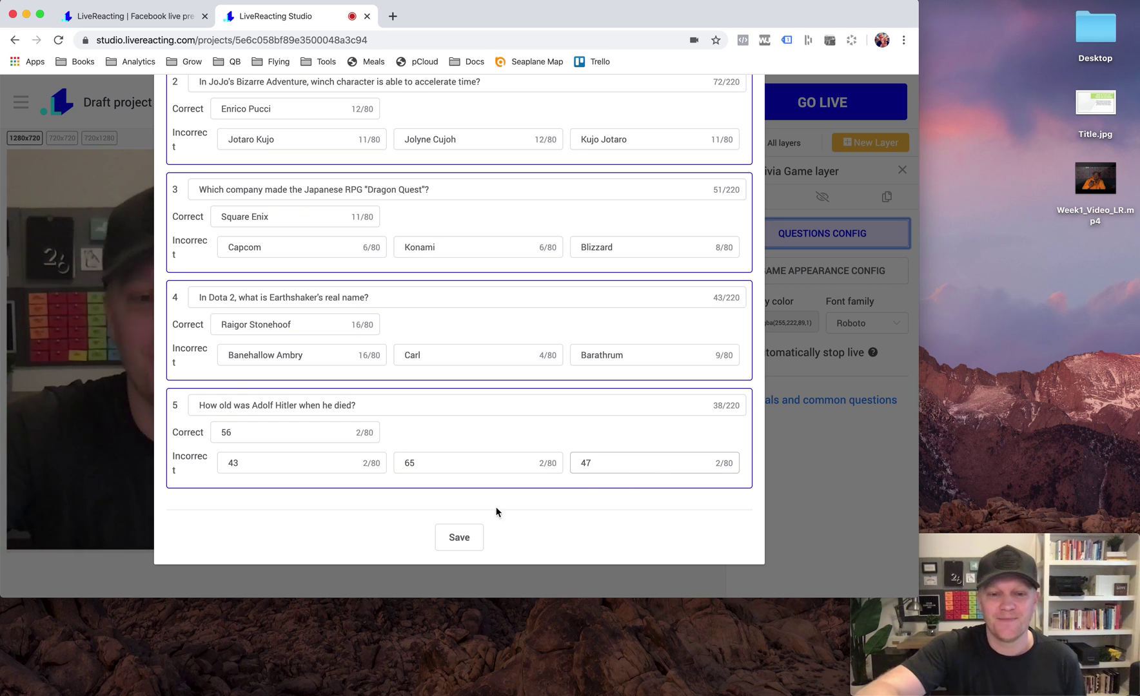
pyautogui.click(470, 531)
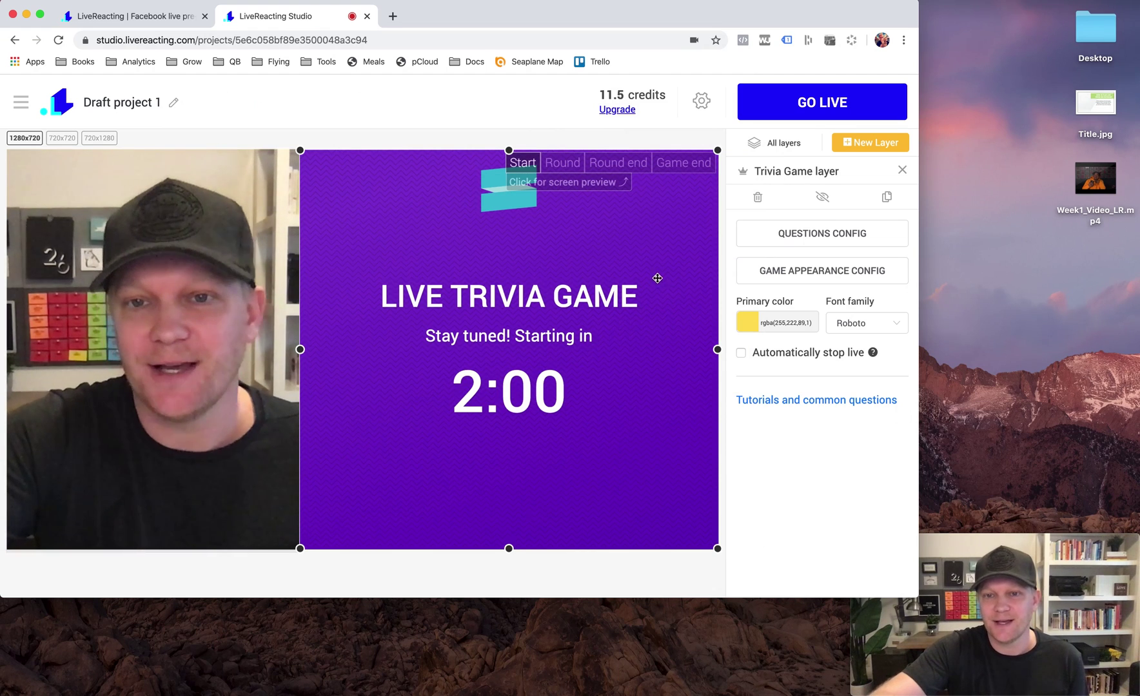
# Hide the Trivia Game layer and add a Countdown layer with the Simple design
pyautogui.click(774, 144)
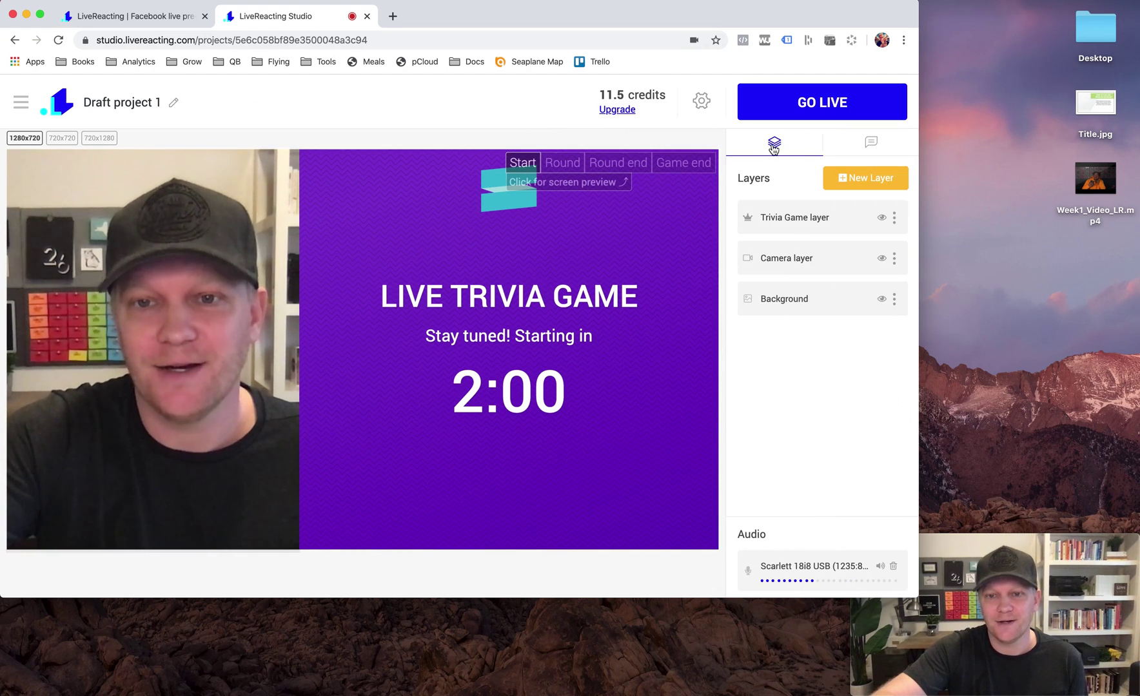
pyautogui.click(882, 218)
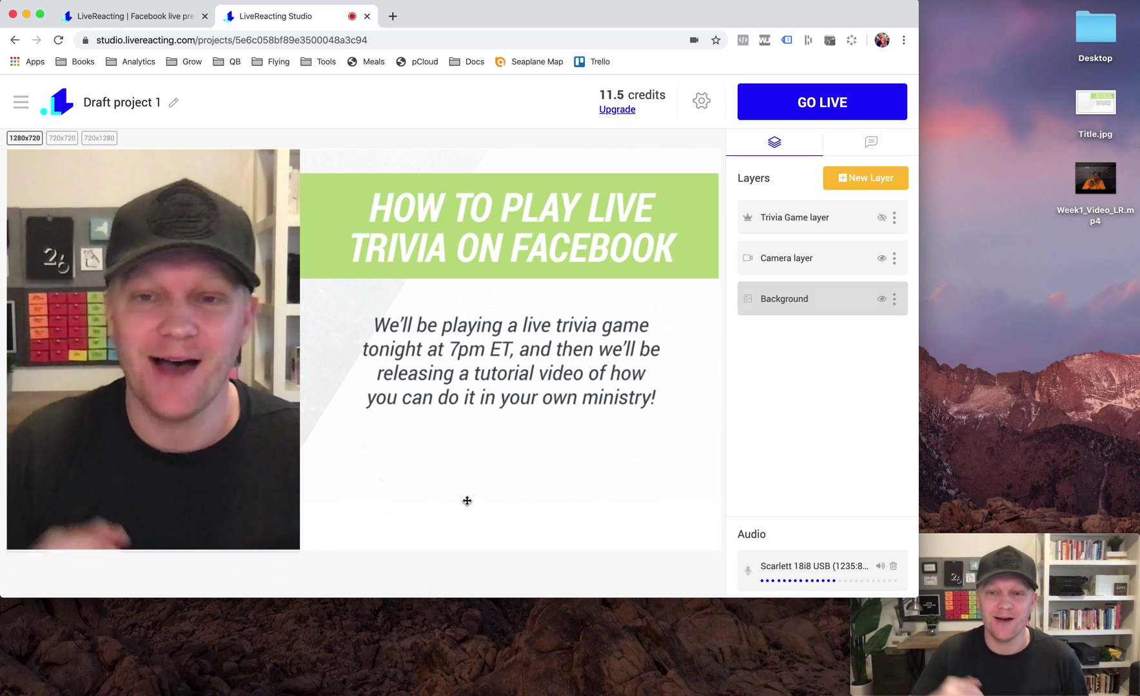
pyautogui.click(857, 183)
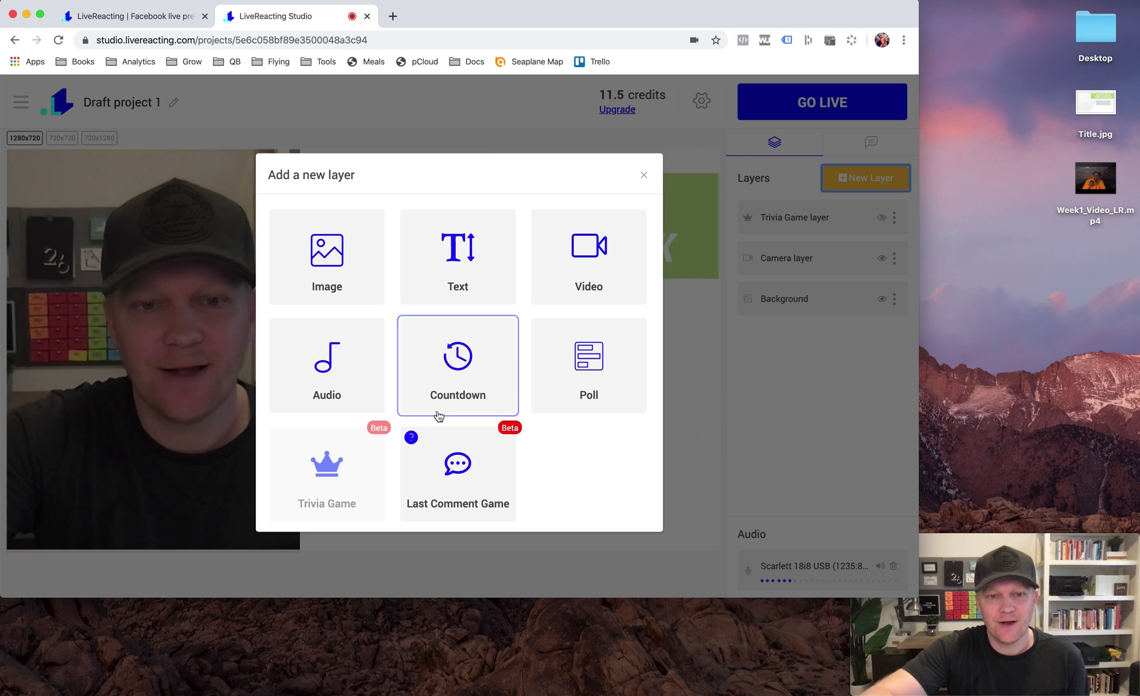
pyautogui.click(438, 380)
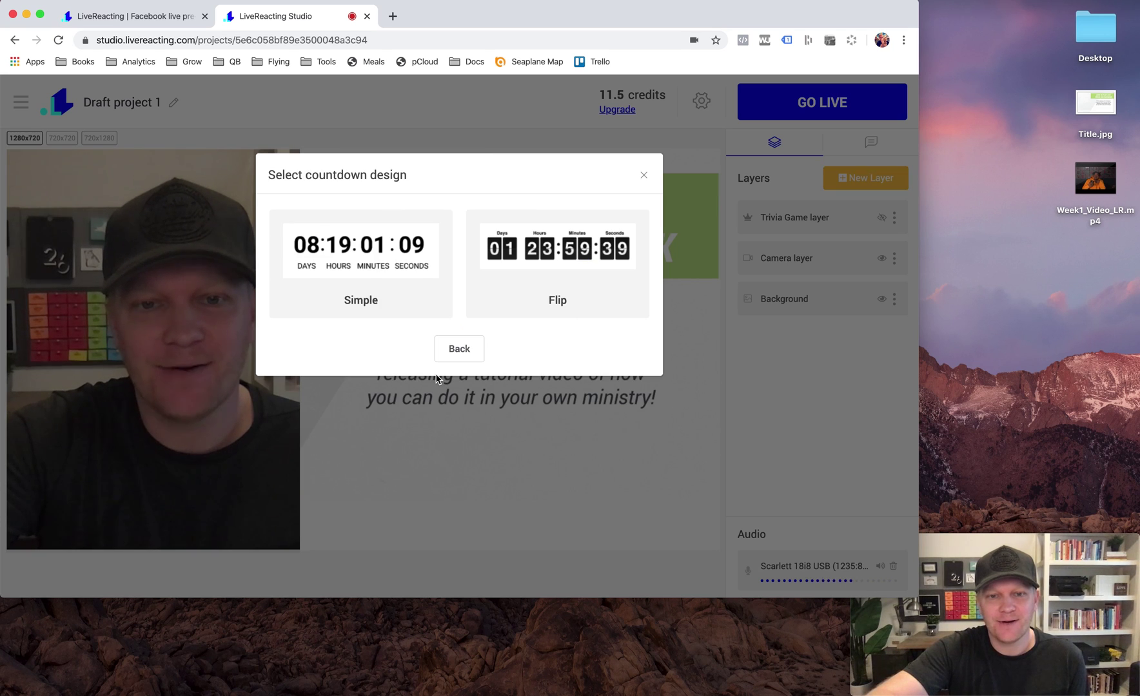
pyautogui.click(359, 310)
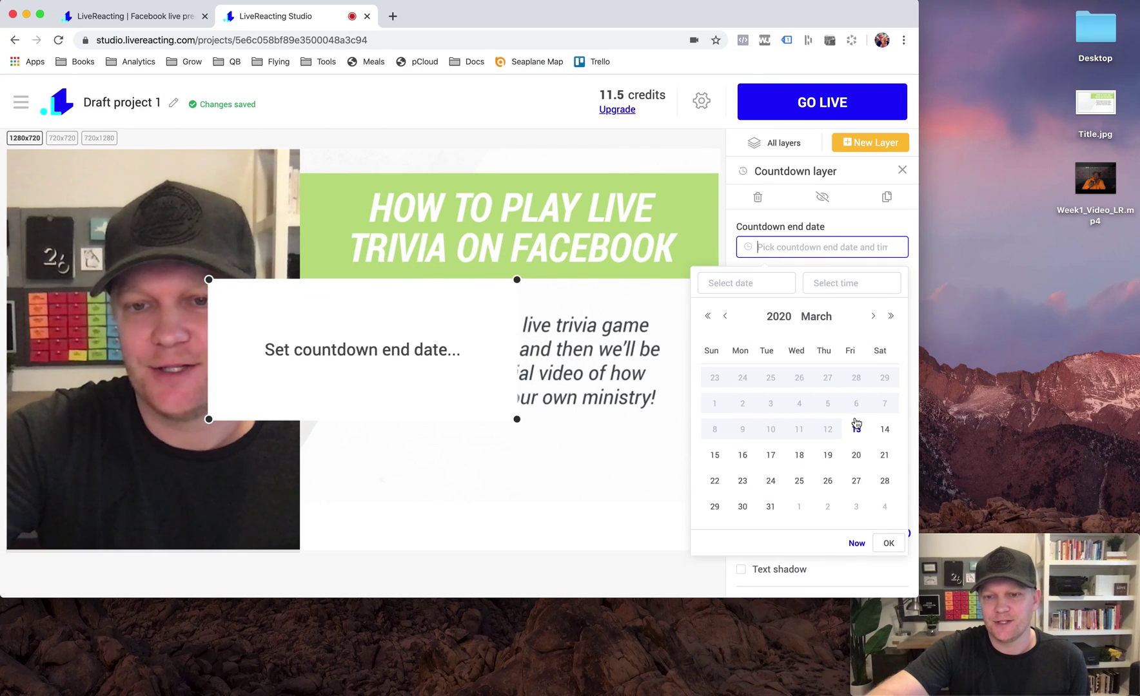
pyautogui.click(857, 425)
pyautogui.click(887, 545)
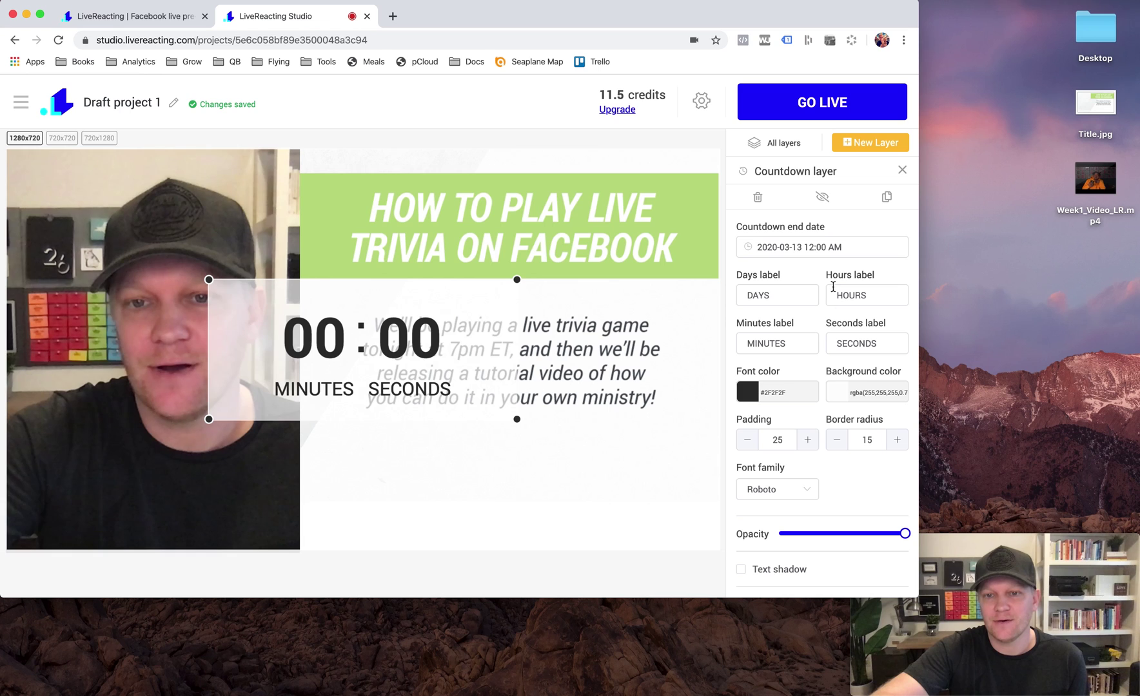
pyautogui.click(819, 247)
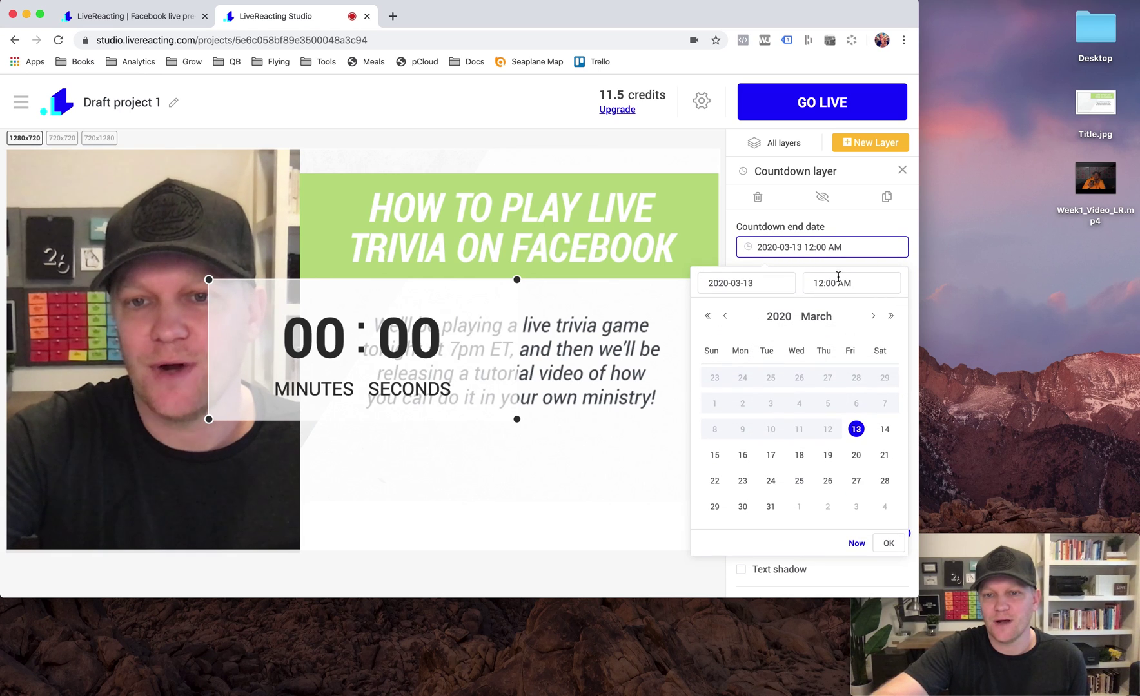
pyautogui.click(838, 278)
pyautogui.scroll(-10, 829, 364)
pyautogui.click(830, 362)
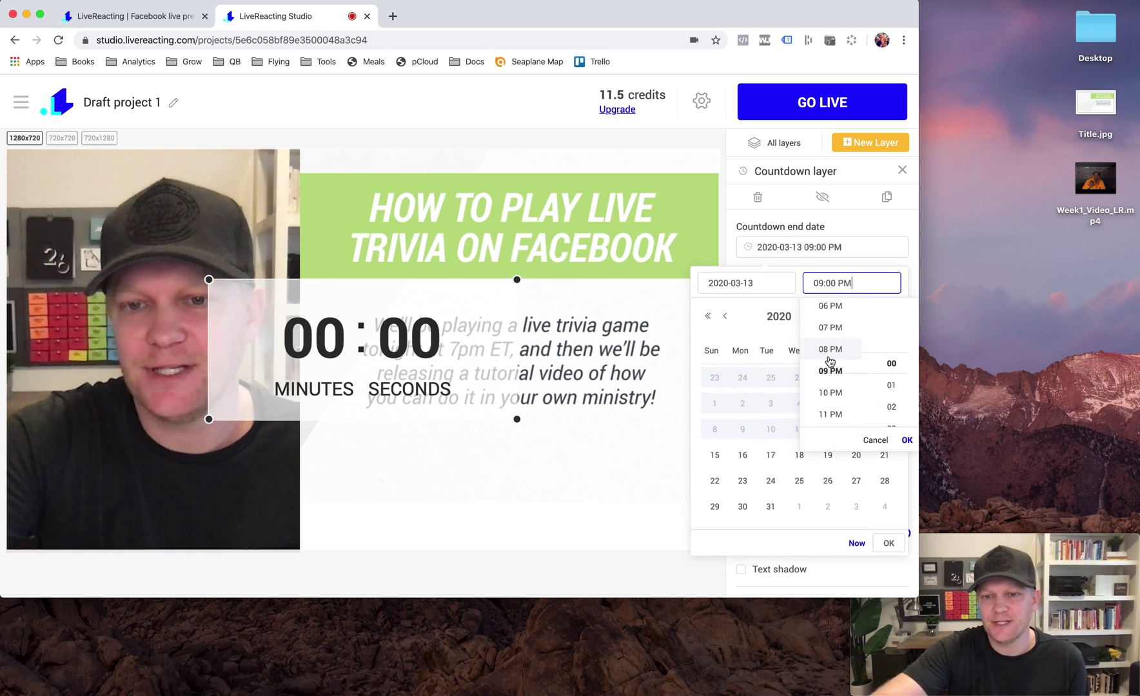
pyautogui.click(831, 326)
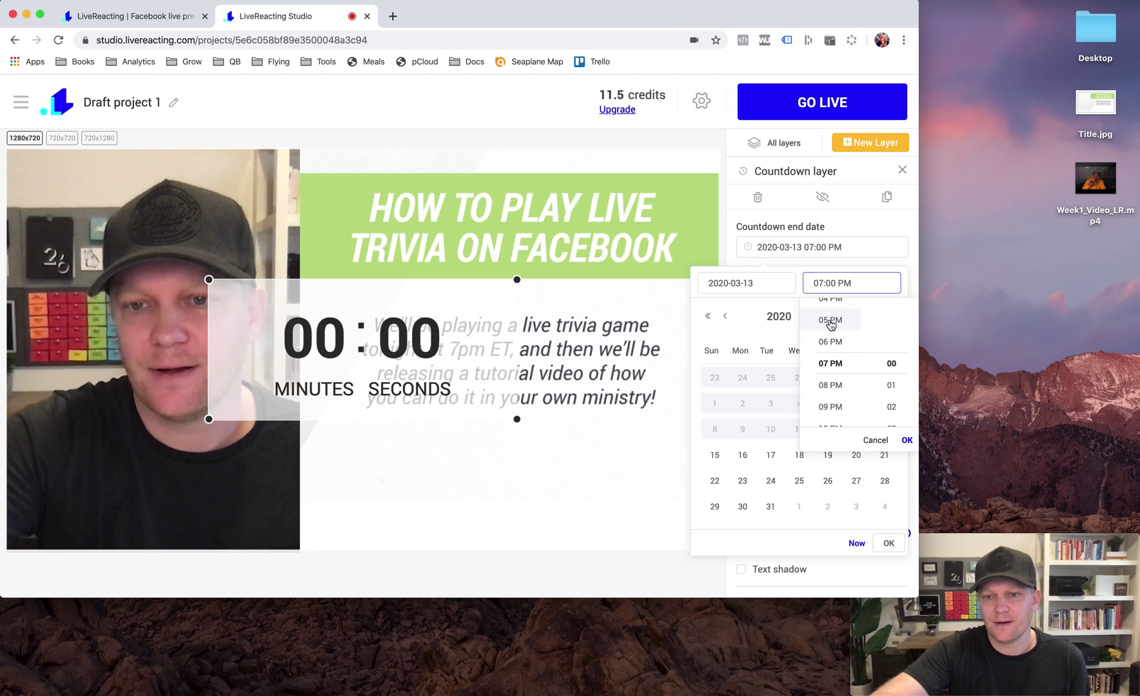
pyautogui.click(906, 440)
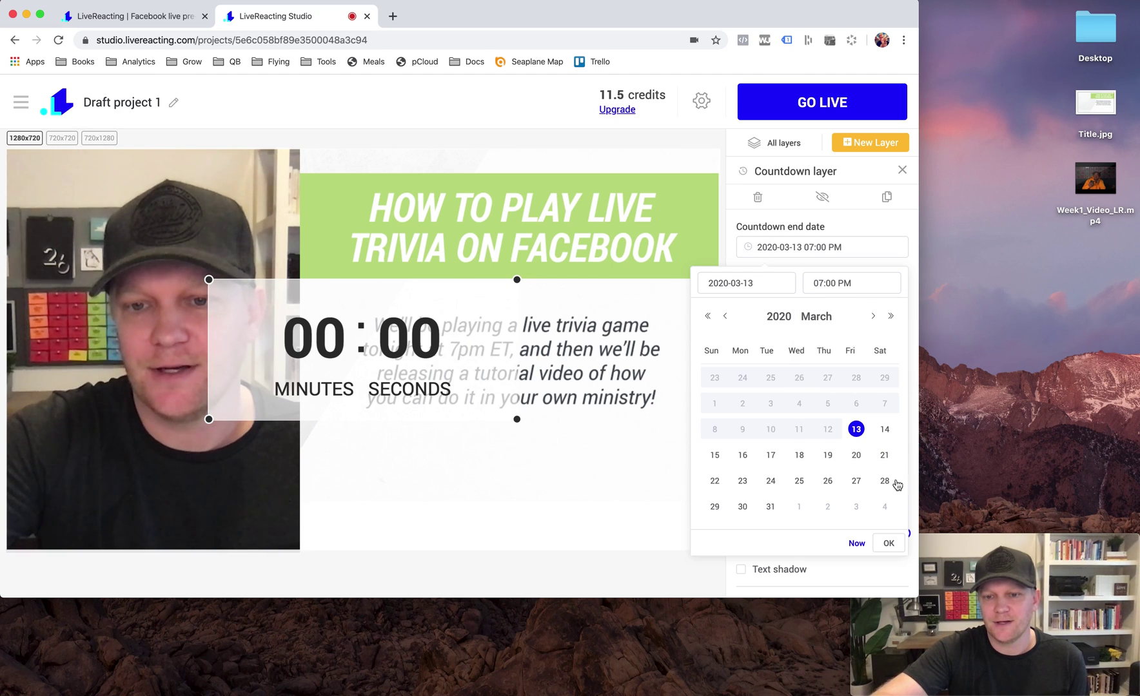
pyautogui.click(889, 542)
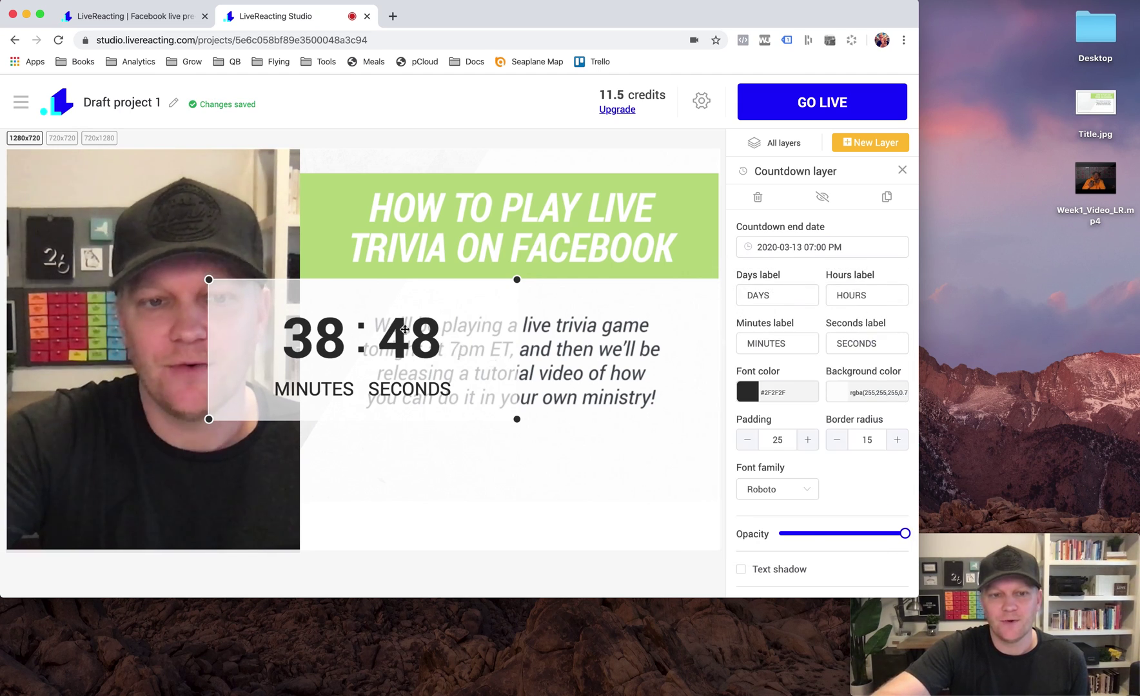
# Move the countdown below the intro paragraph, shrink it, and center it under the text
pyautogui.moveTo(361, 308); pyautogui.dragTo(510, 440)
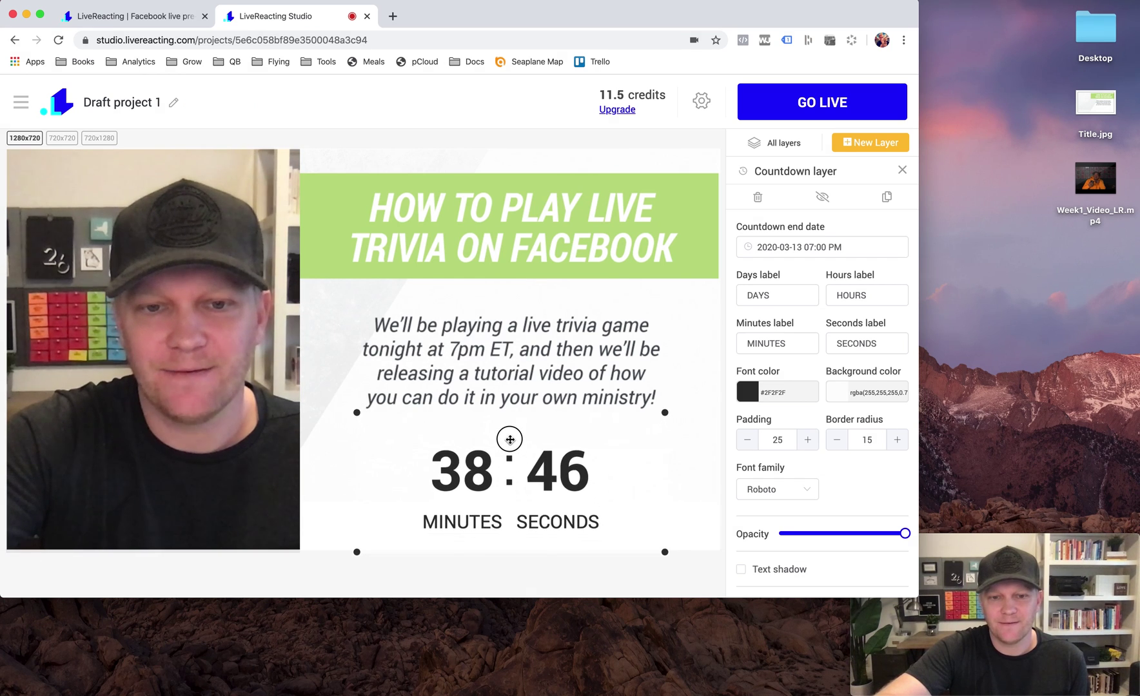
pyautogui.moveTo(357, 552); pyautogui.dragTo(377, 526)
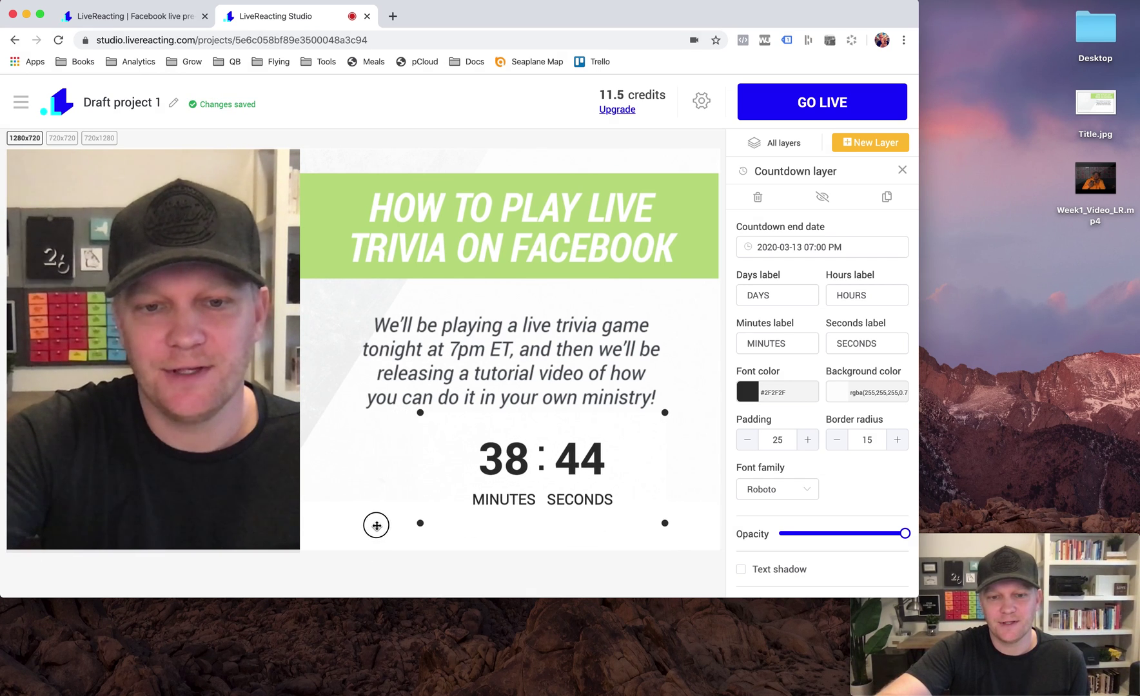
pyautogui.moveTo(523, 470); pyautogui.dragTo(492, 470)
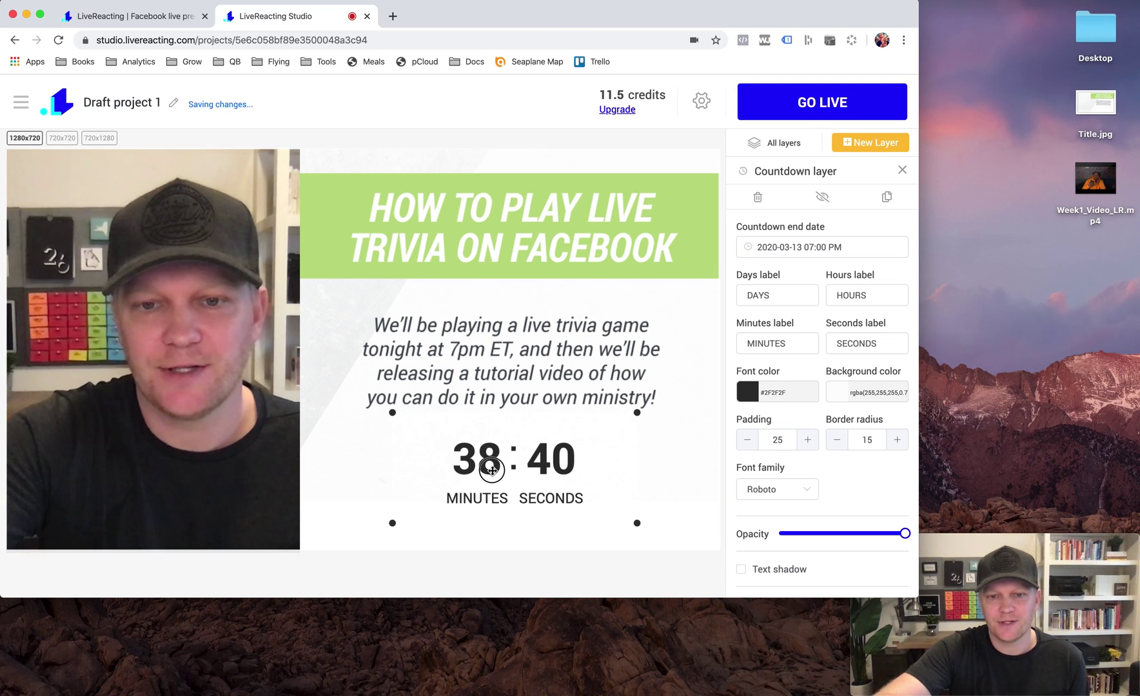
pyautogui.click(681, 467)
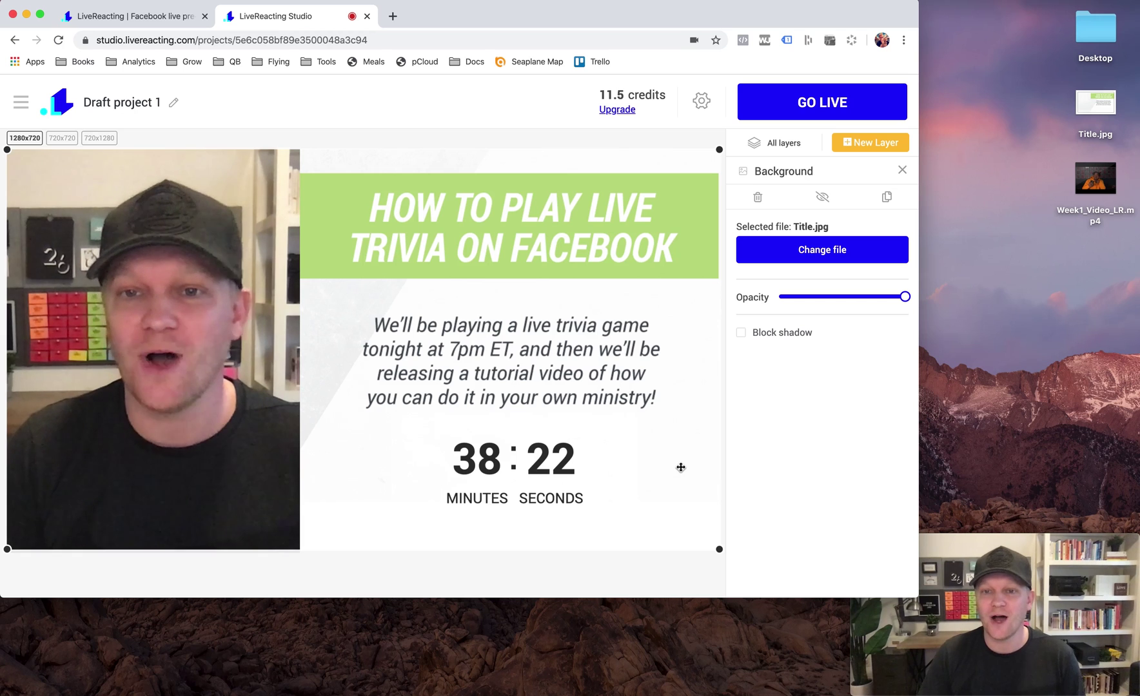
# Mute the Scarlett 18i8 USB audio source and return to the full list of layers
pyautogui.click(782, 145)
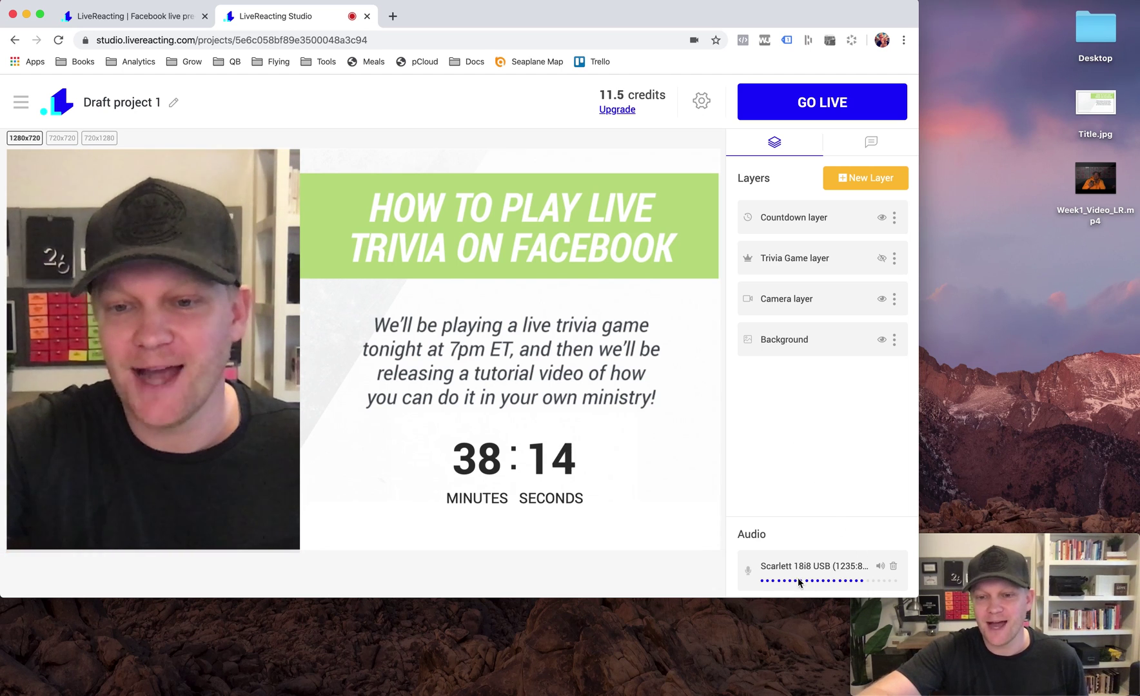
pyautogui.click(878, 568)
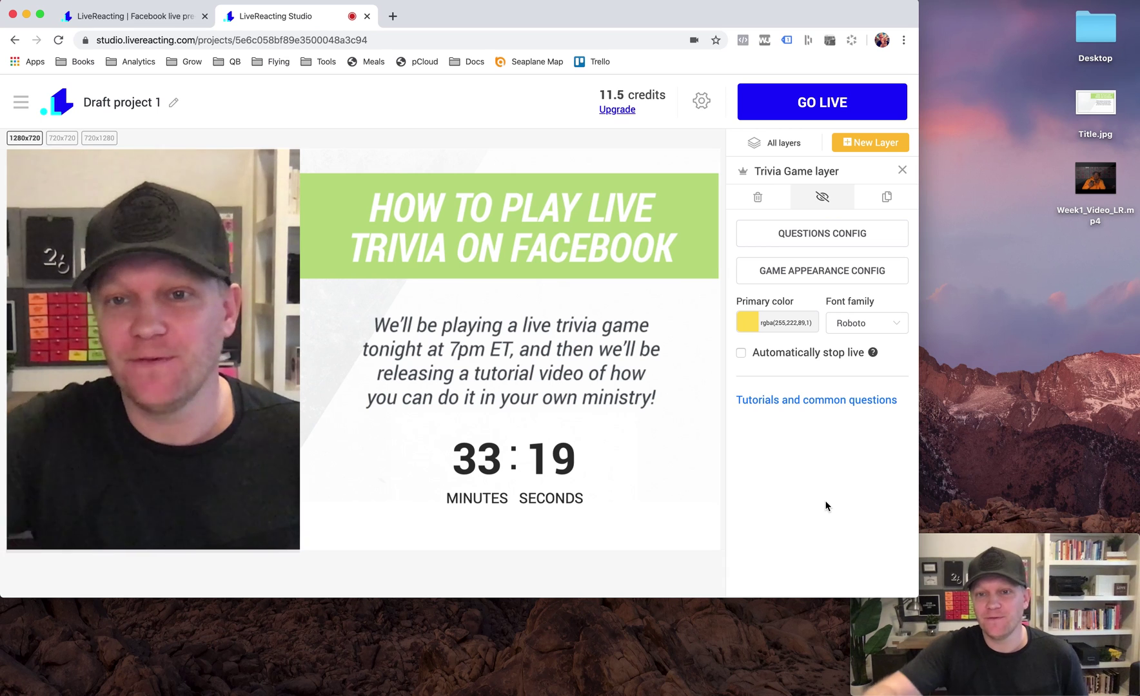
pyautogui.click(781, 144)
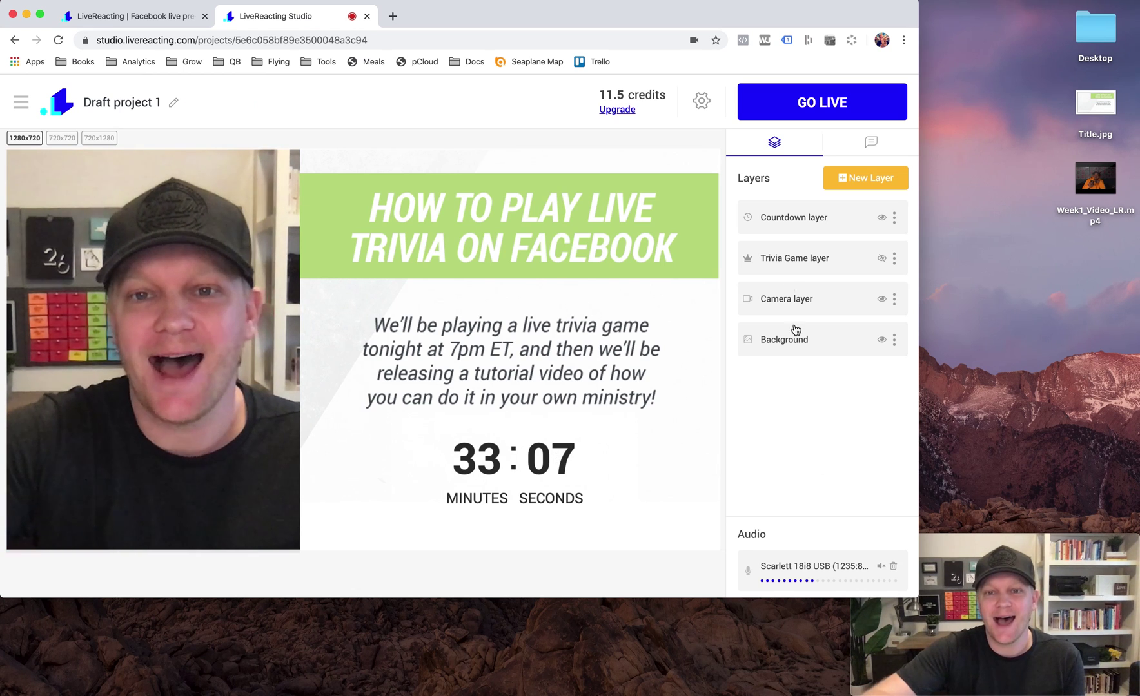
# In the stream settings, enter the title "How to Play Live Trivia on Facebook!" and a description of the game and ministry tutorial, and save
pyautogui.click(703, 101)
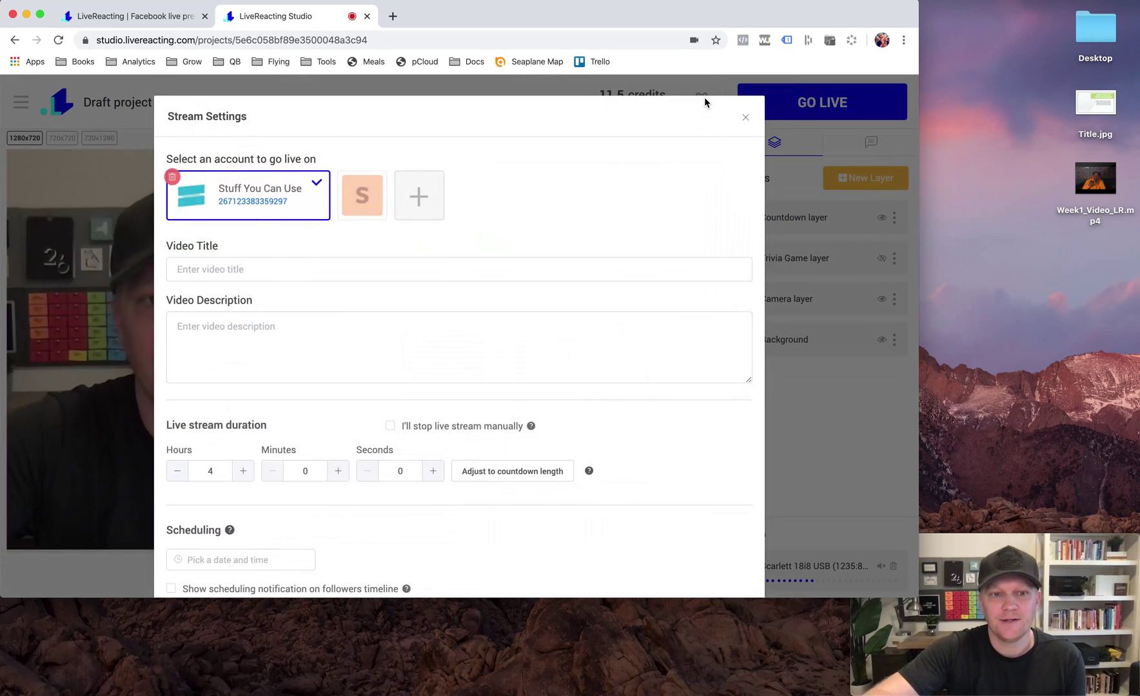
pyautogui.click(239, 265)
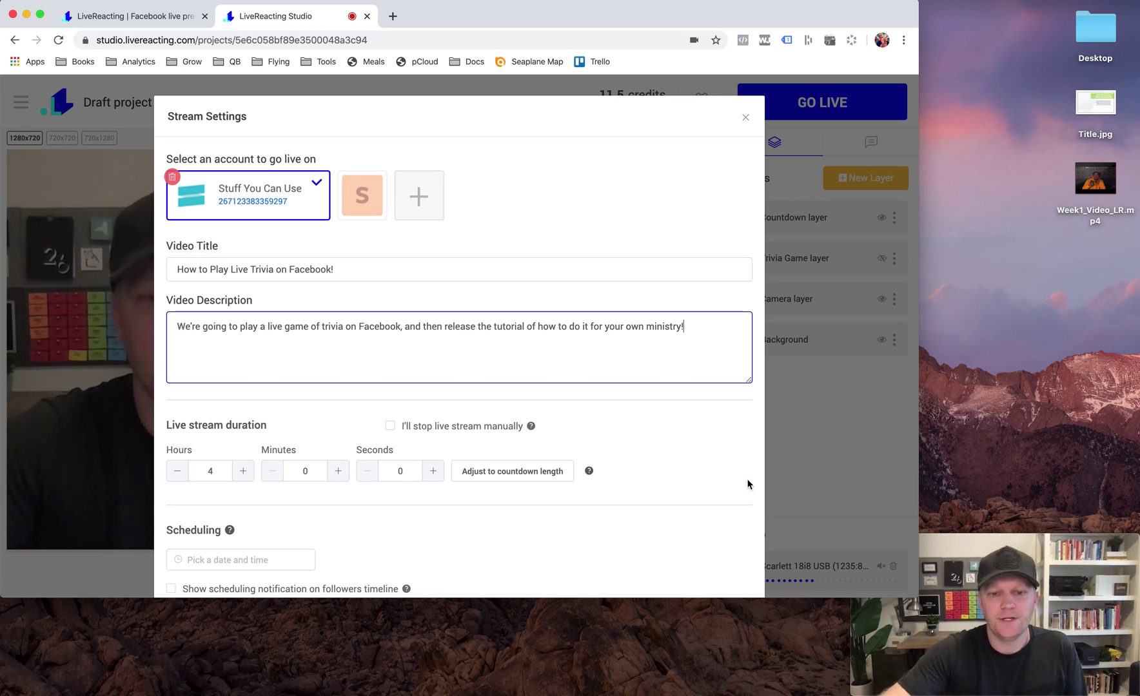
pyautogui.scroll(-5, 748, 483)
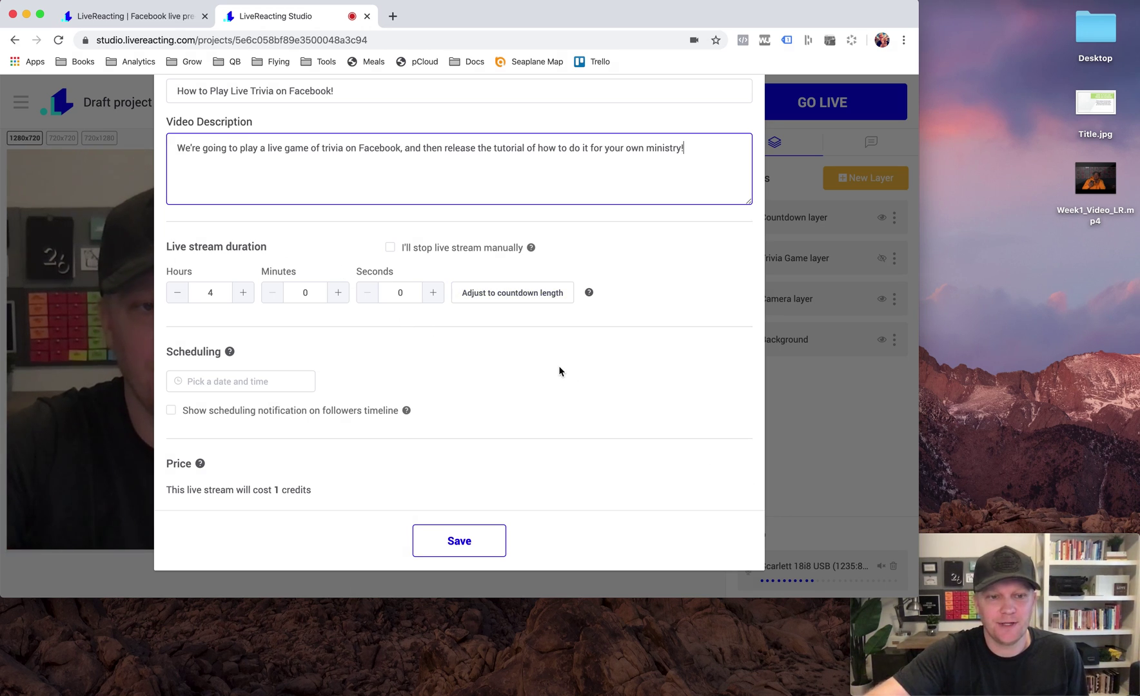
pyautogui.scroll(-1, 558, 365)
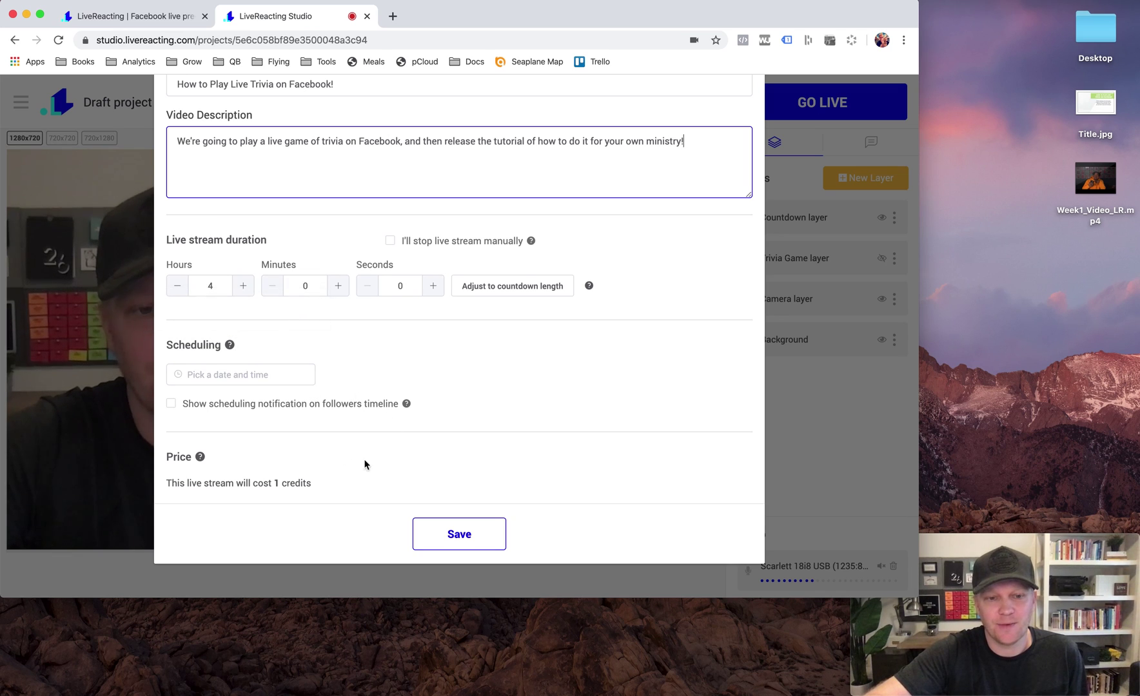
pyautogui.click(453, 537)
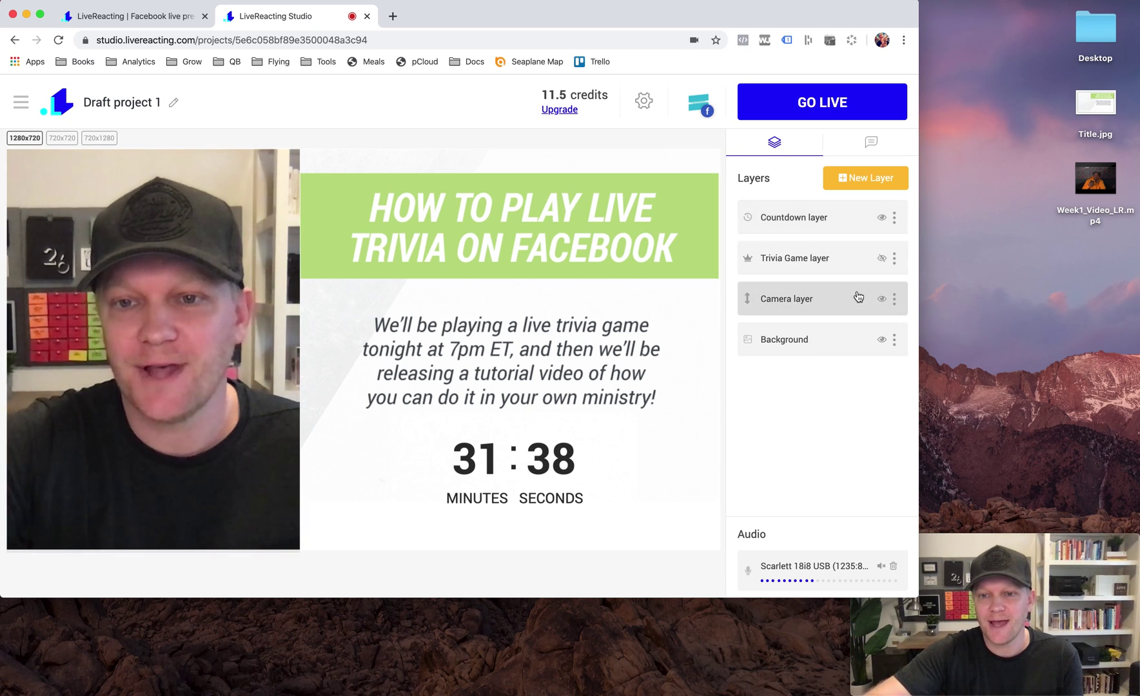
# Hide the Camera layer and start the live stream, confirming the cost and duration
pyautogui.click(881, 299)
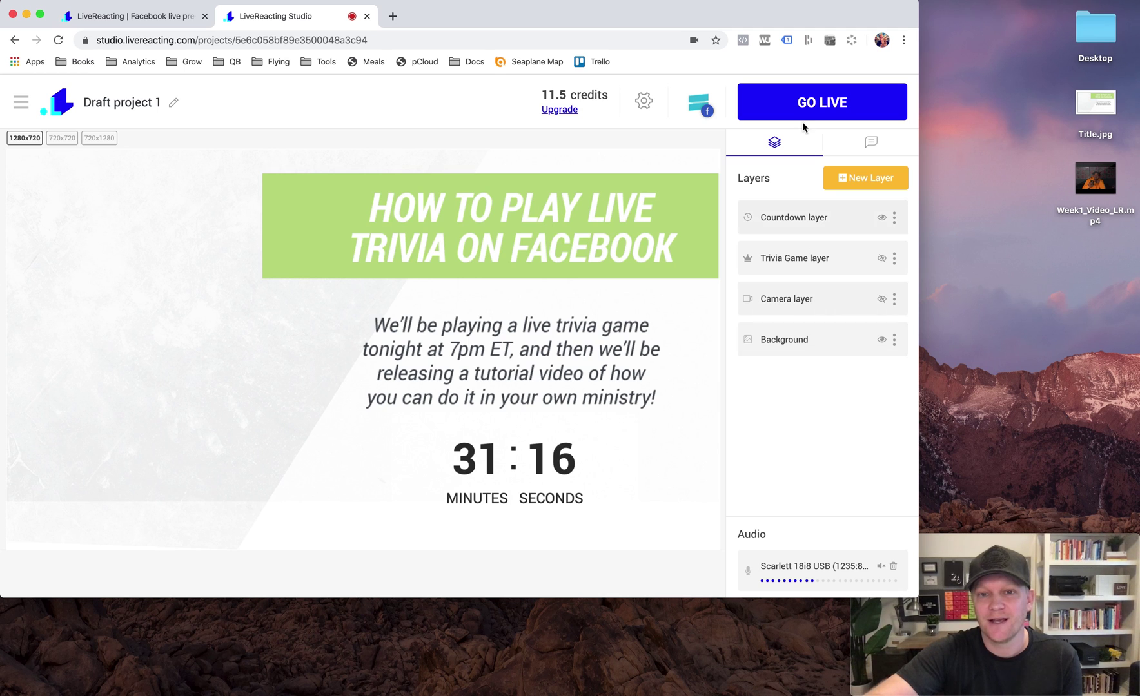
pyautogui.click(783, 106)
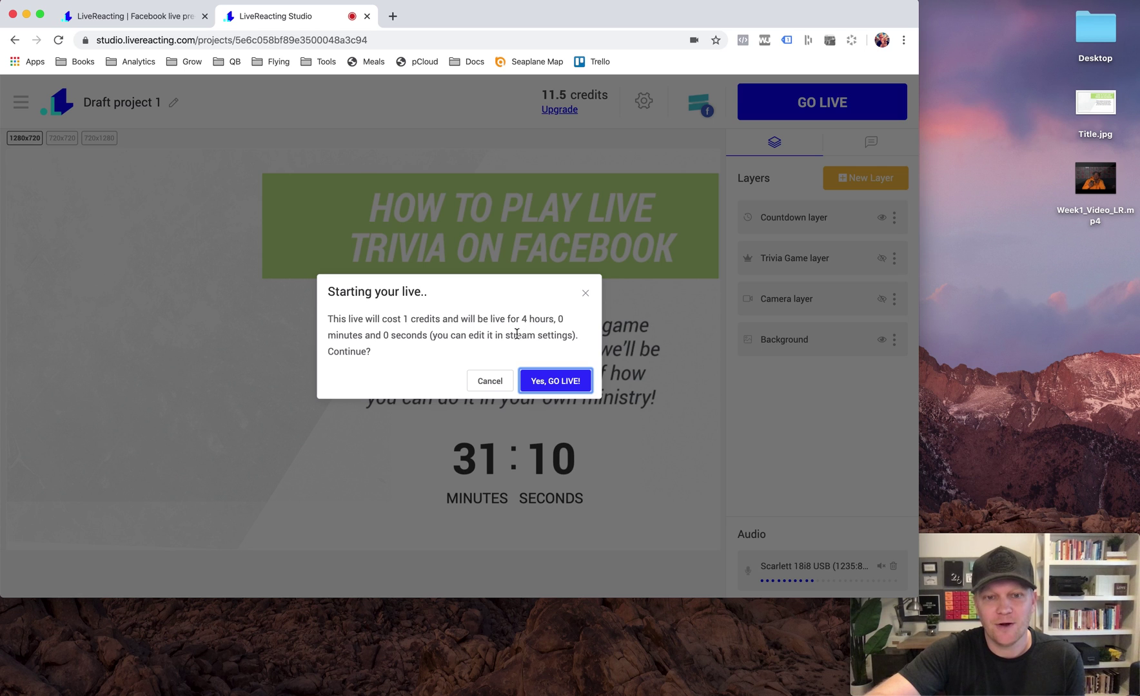
pyautogui.click(554, 381)
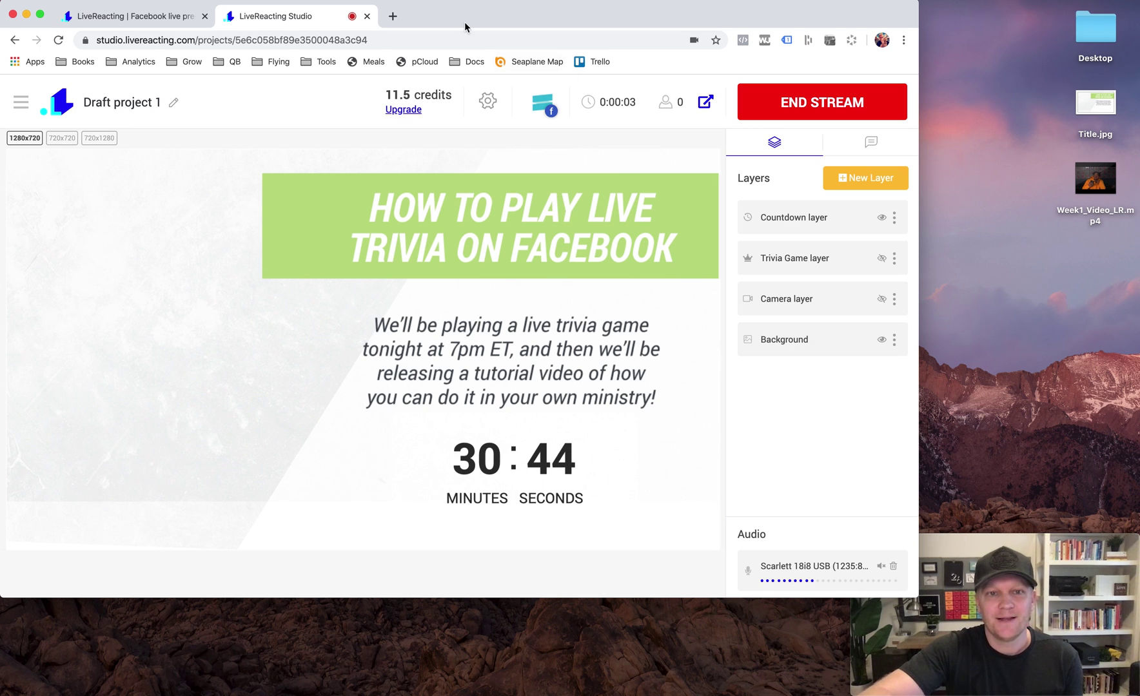
# Open Facebook in a new browser tab and go to the Stuff You Can Use page
pyautogui.click(393, 17)
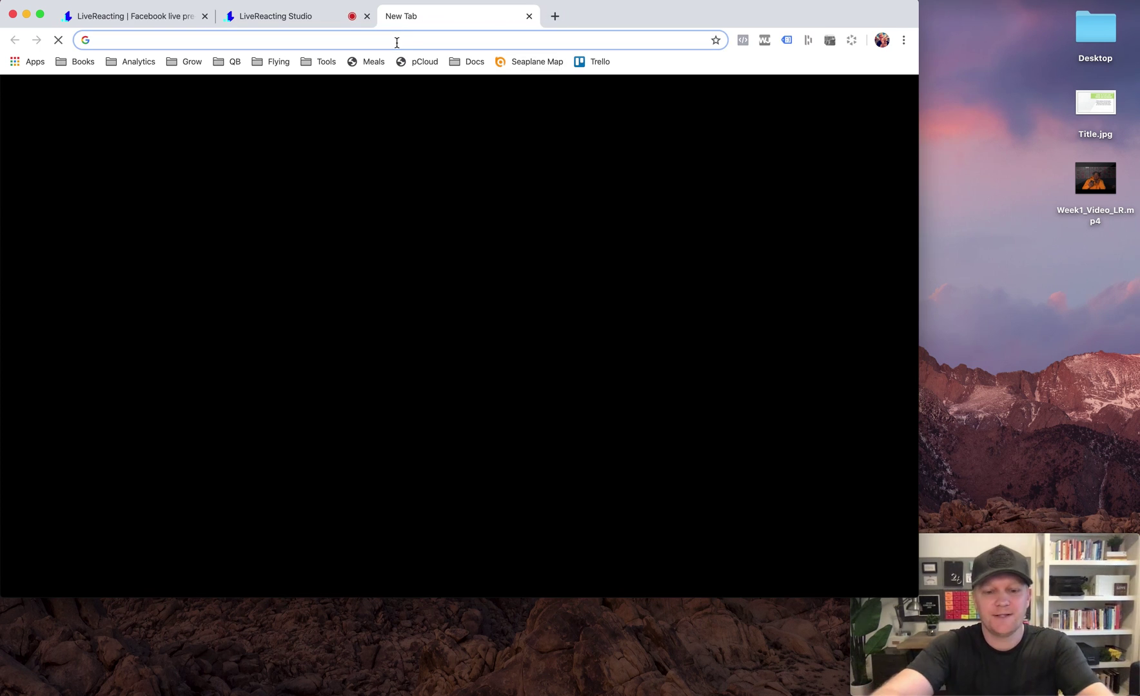
pyautogui.write('fac')
pyautogui.press('Return')
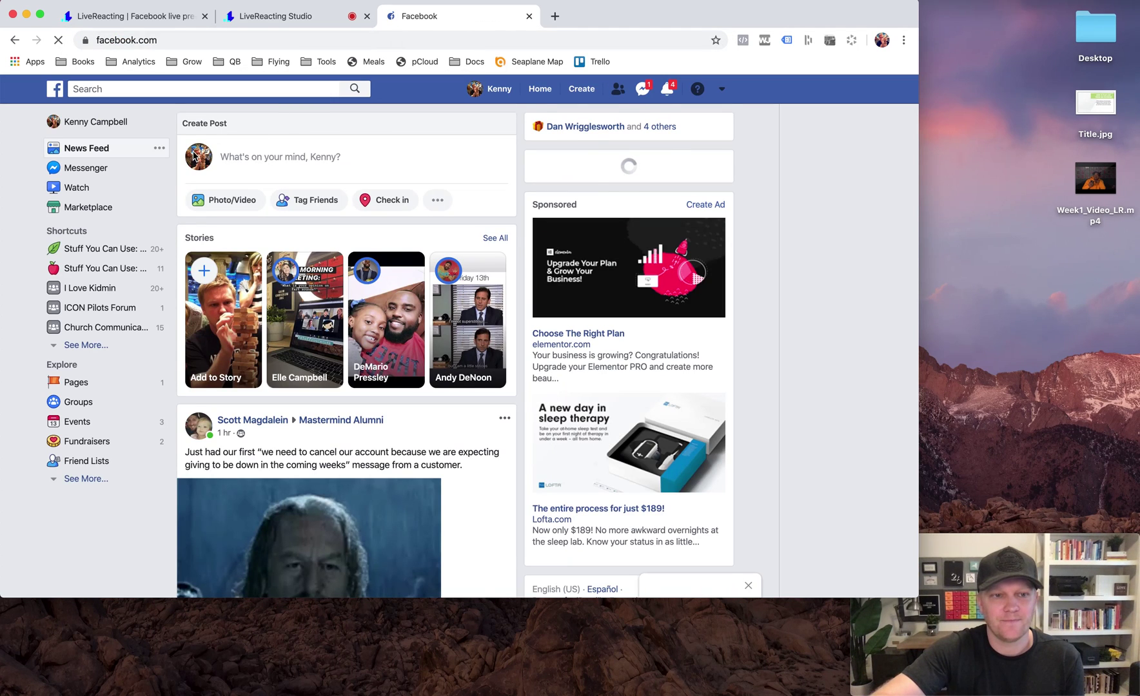
pyautogui.click(77, 383)
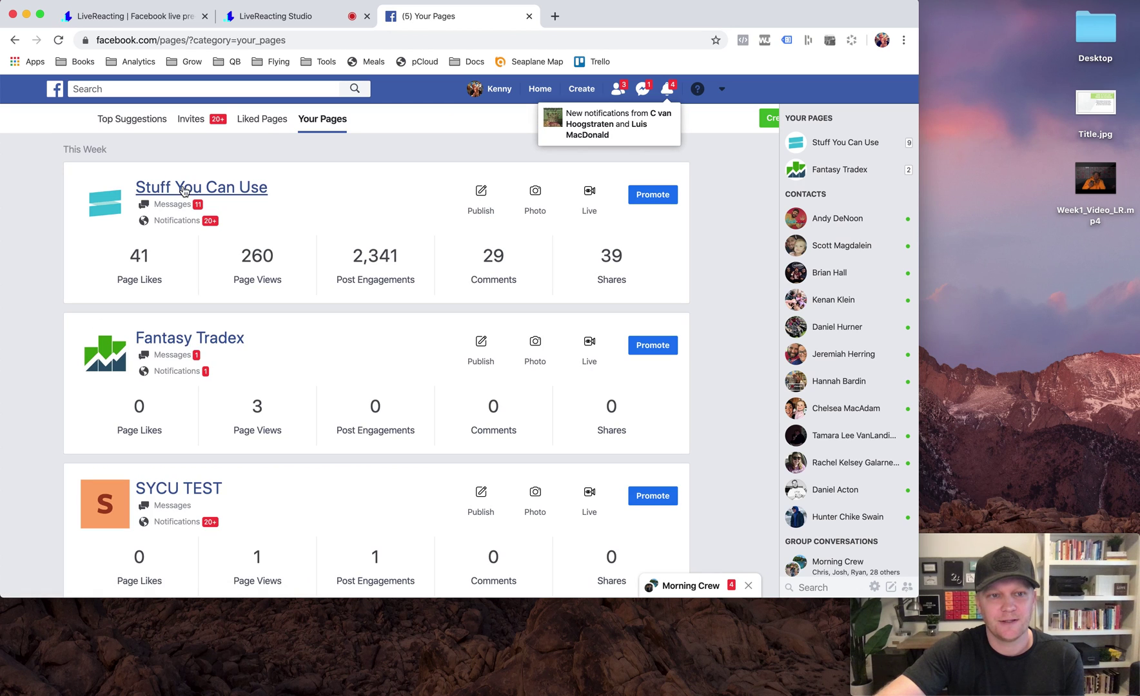
pyautogui.click(183, 188)
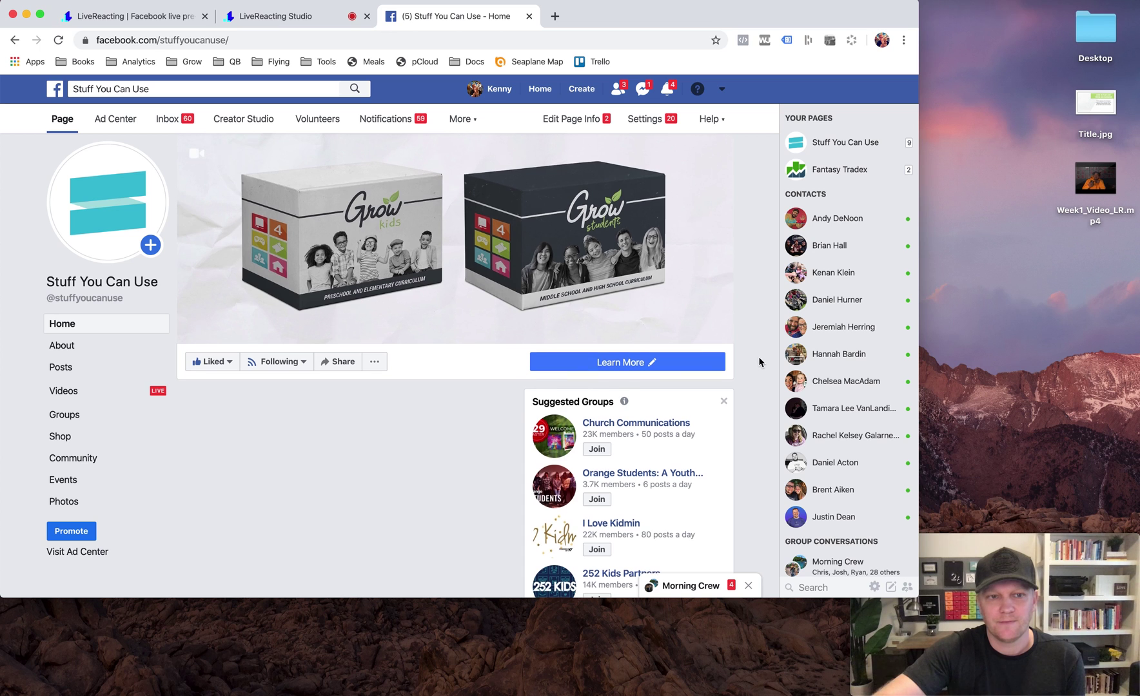
# Find the live trivia broadcast among the page's posts and dismiss the live notification
pyautogui.scroll(-7, 759, 363)
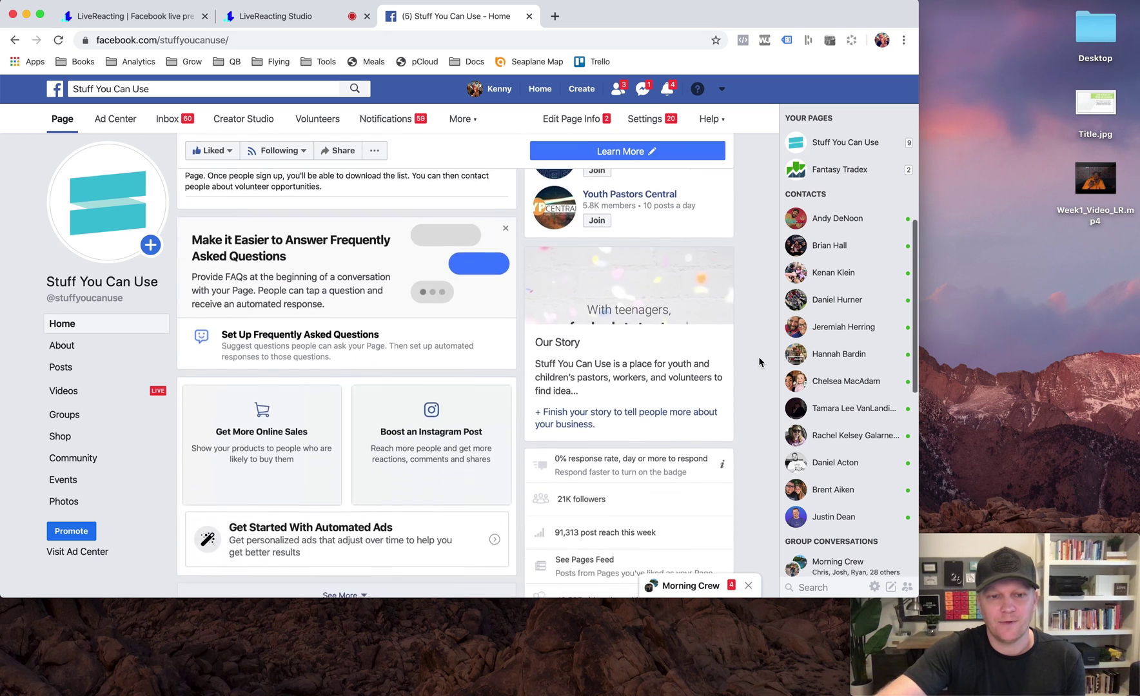
pyautogui.scroll(-5, 758, 362)
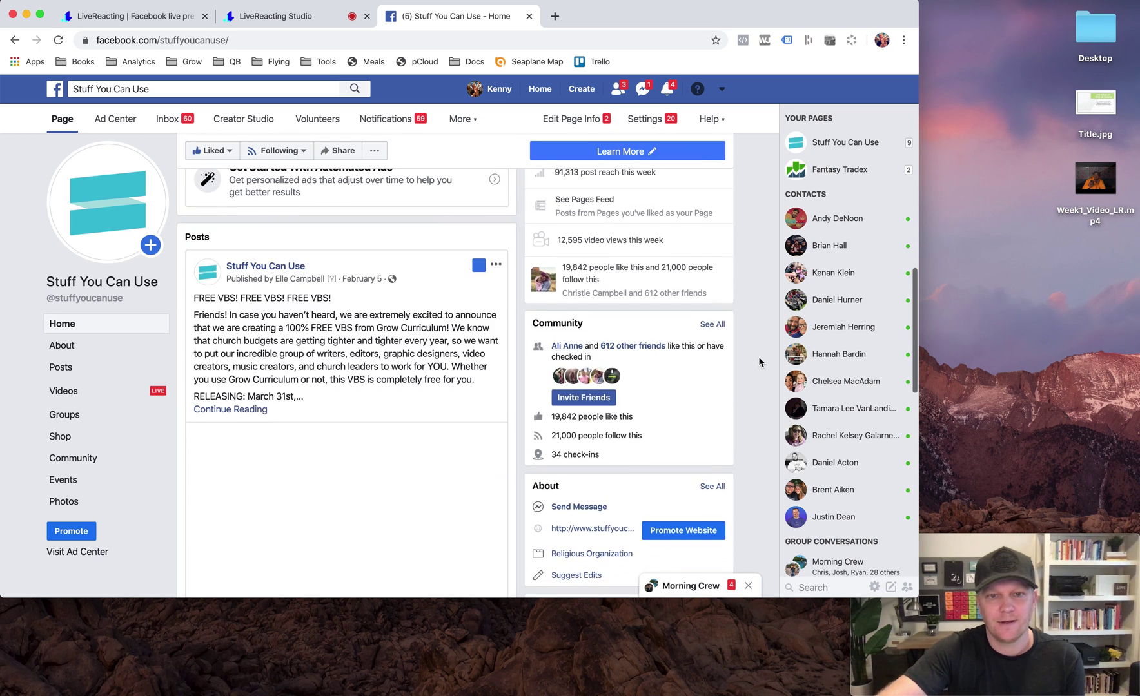
pyautogui.scroll(-6, 758, 363)
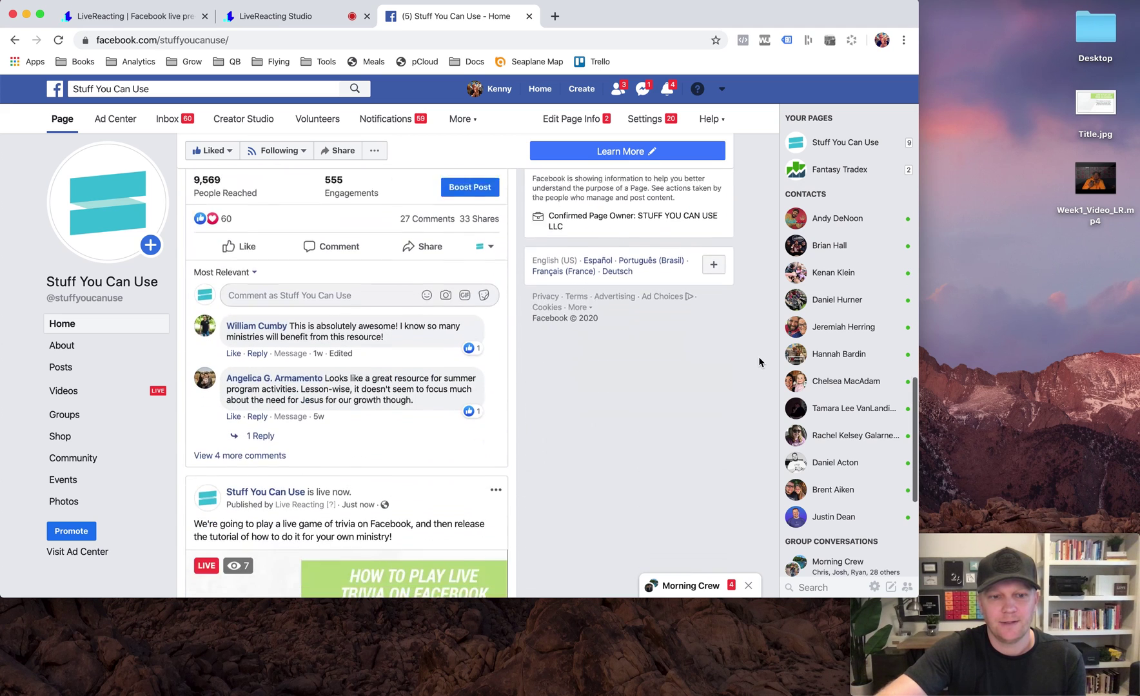
pyautogui.scroll(-5, 759, 362)
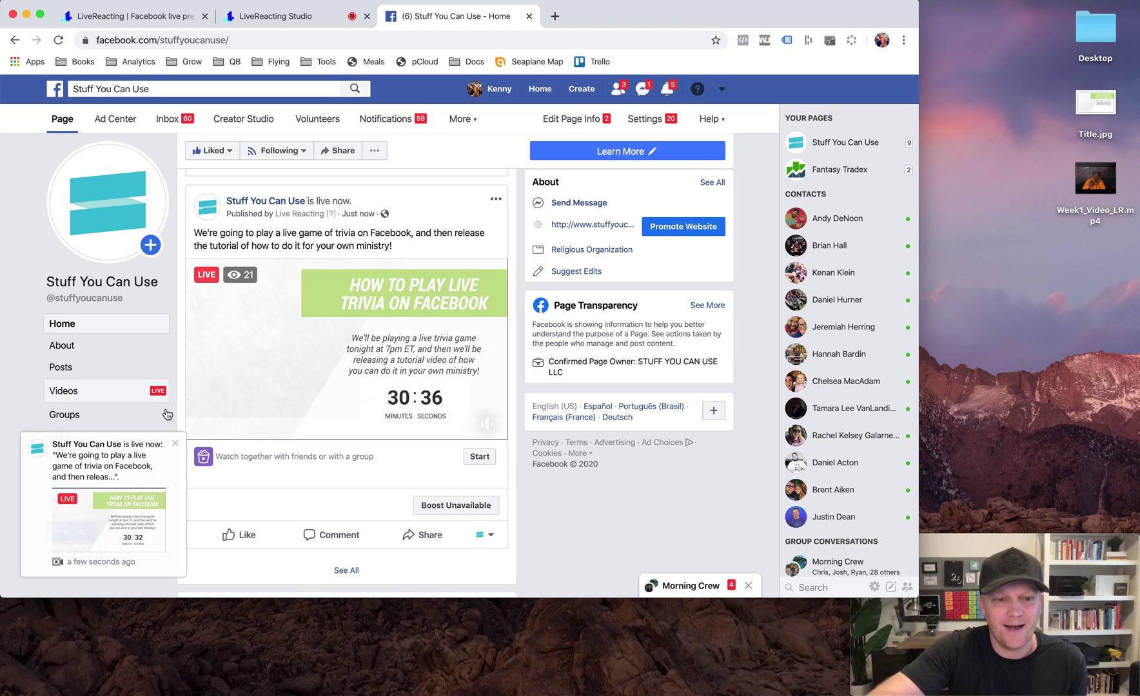
pyautogui.click(176, 438)
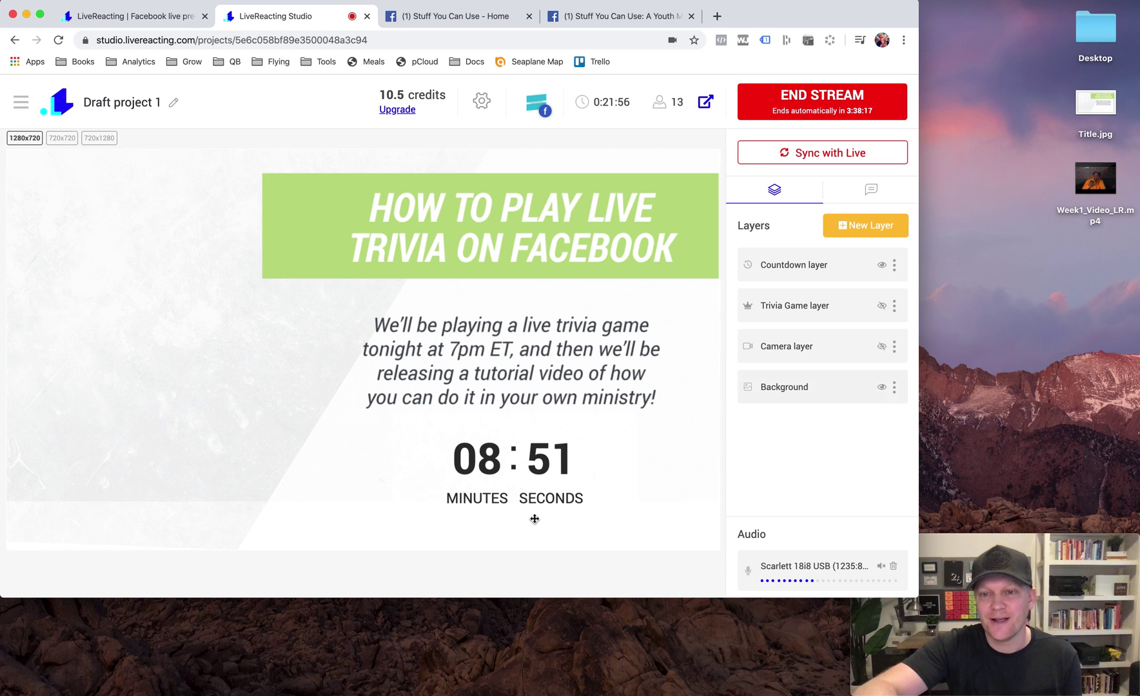
# Add a new video layer that uses a video file, opening the file manager
pyautogui.click(854, 225)
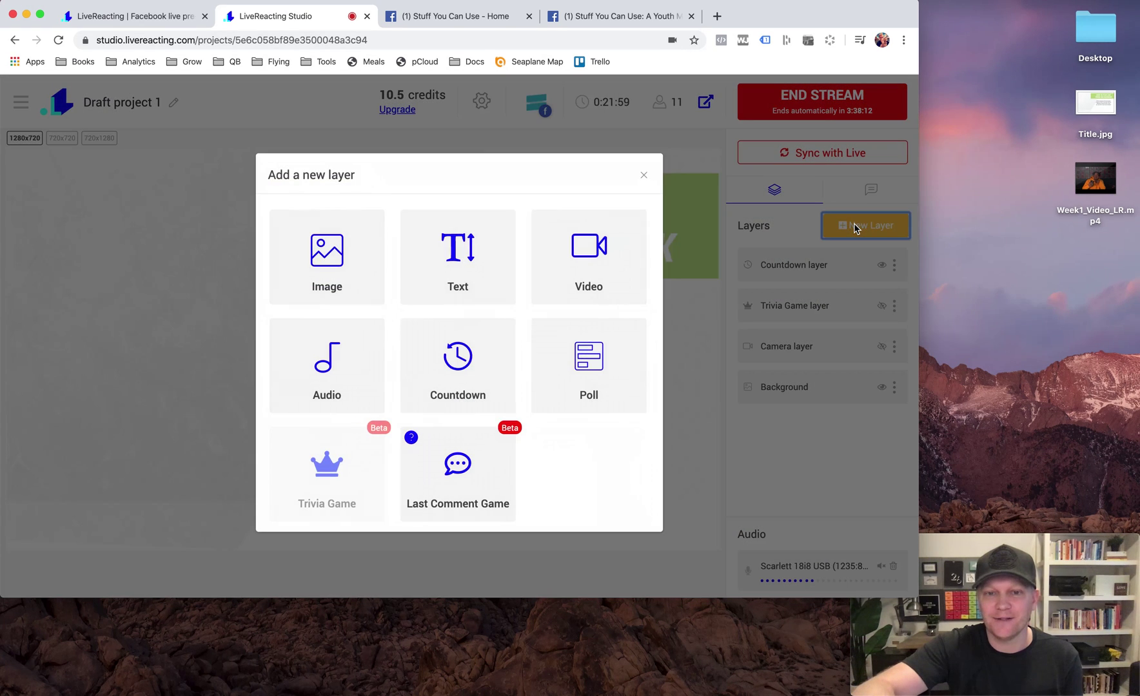
pyautogui.click(601, 264)
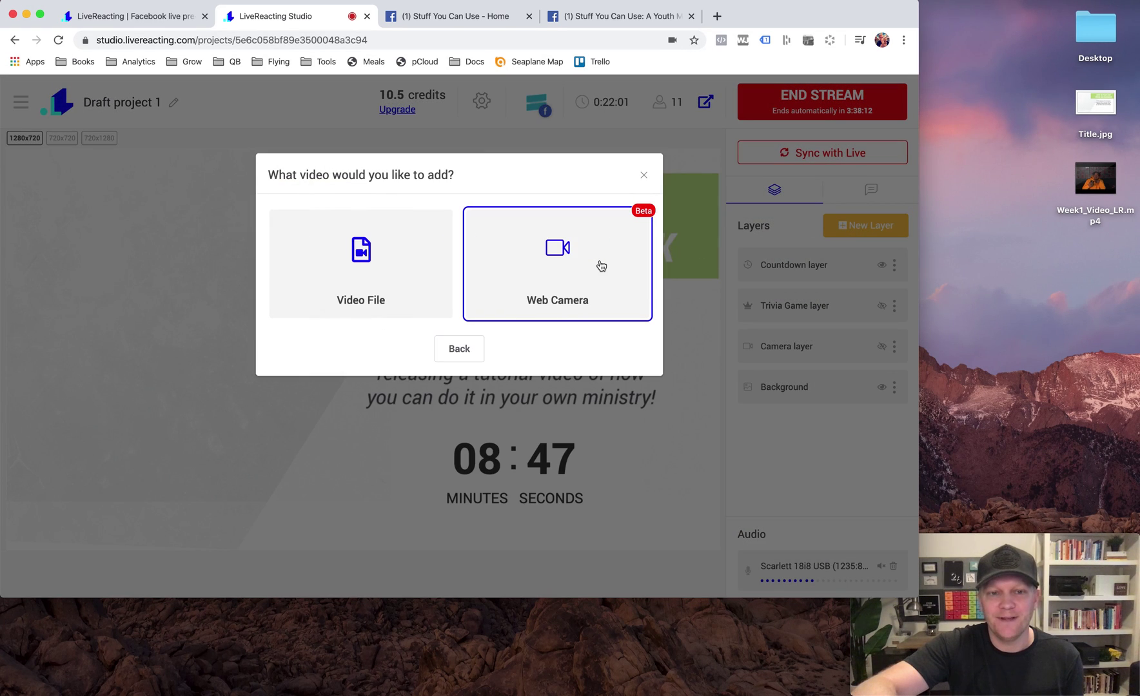
pyautogui.click(351, 277)
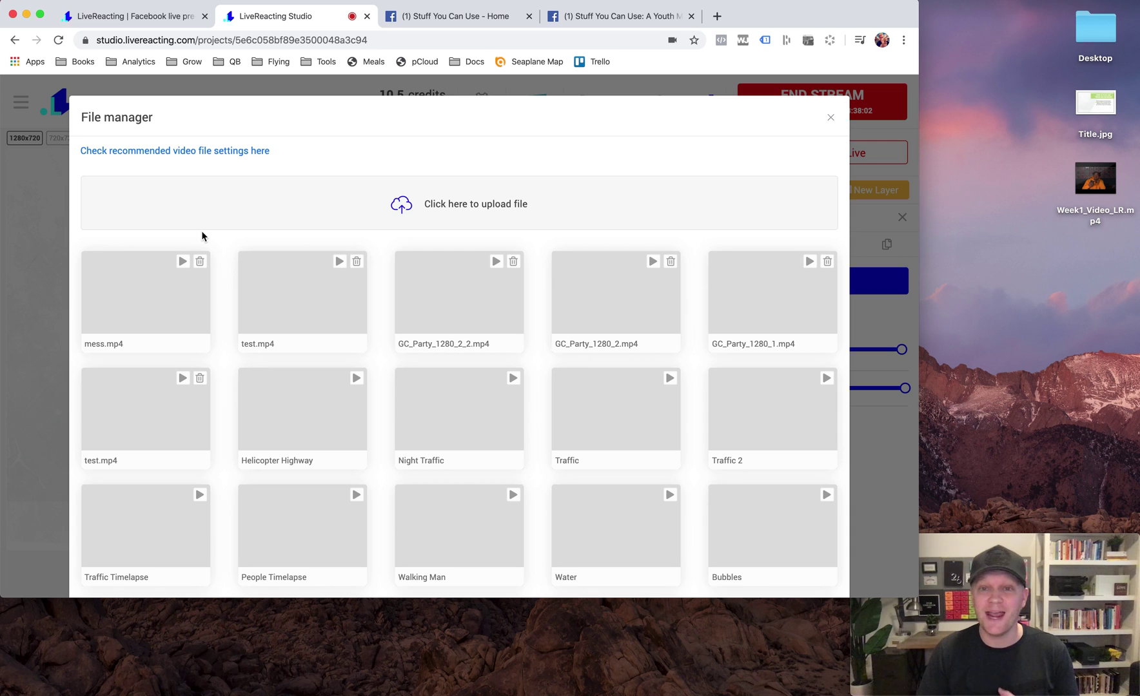
# Open the recommended video file settings article and examine its format, bit rate, codec, size and resolution requirements
pyautogui.click(204, 151)
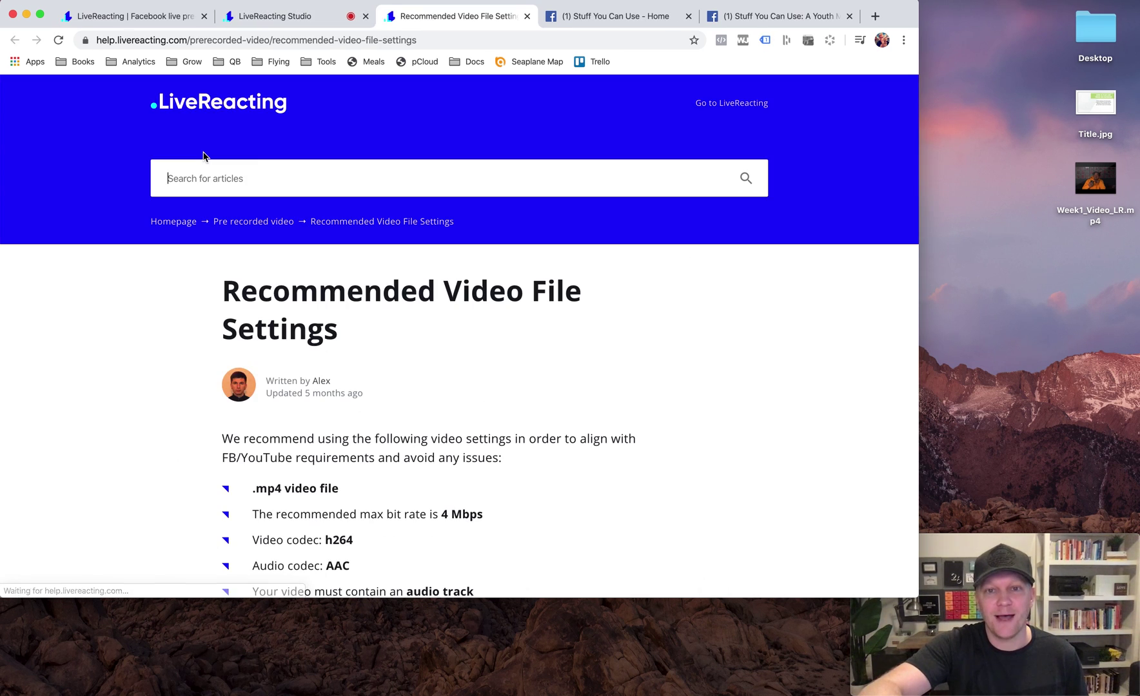
pyautogui.scroll(-3, 604, 428)
pyautogui.scroll(-3, 603, 427)
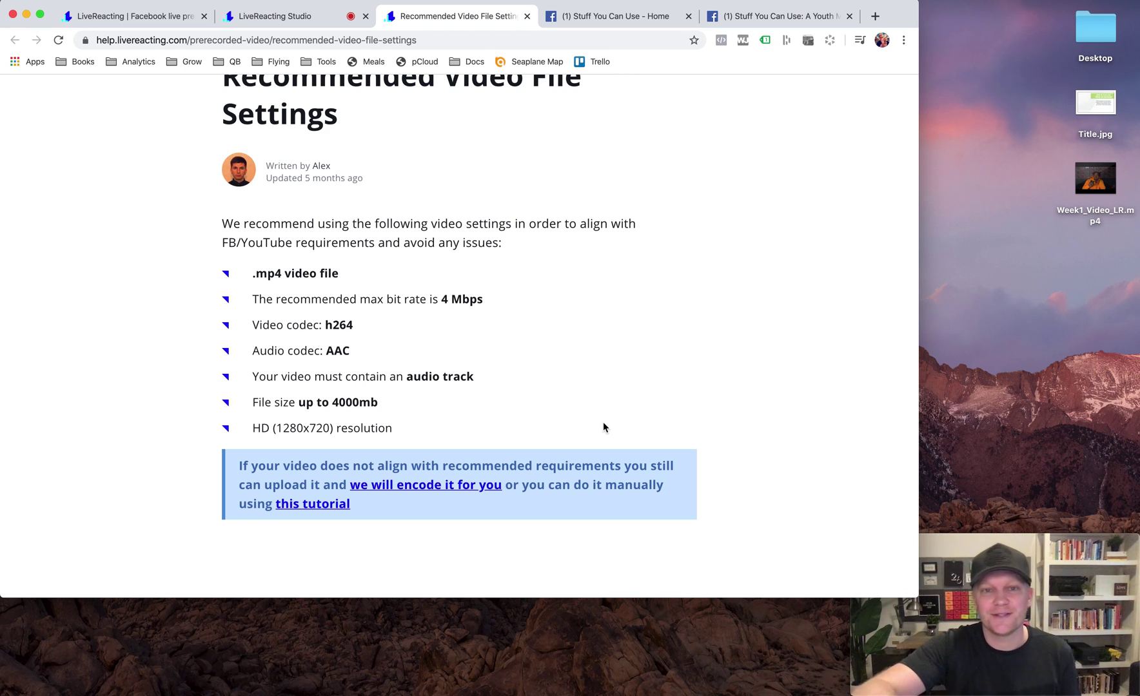
# Close the settings article, load mess.mp4 into the new video layer and enlarge it to fill the whole canvas
pyautogui.click(527, 16)
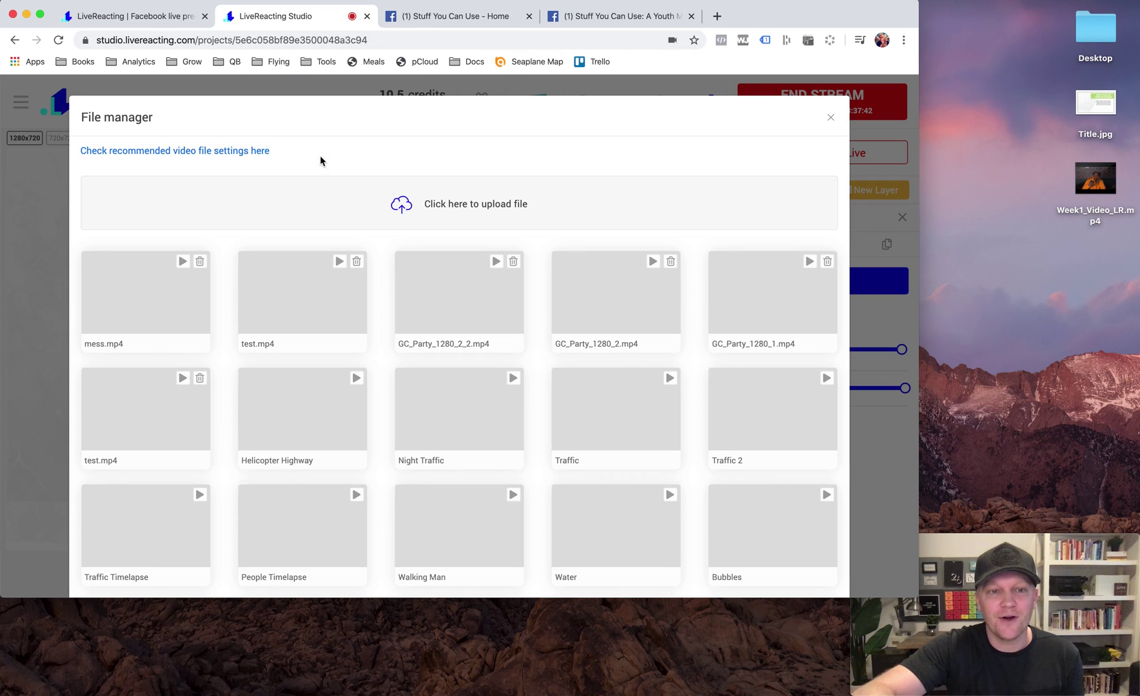
pyautogui.click(128, 308)
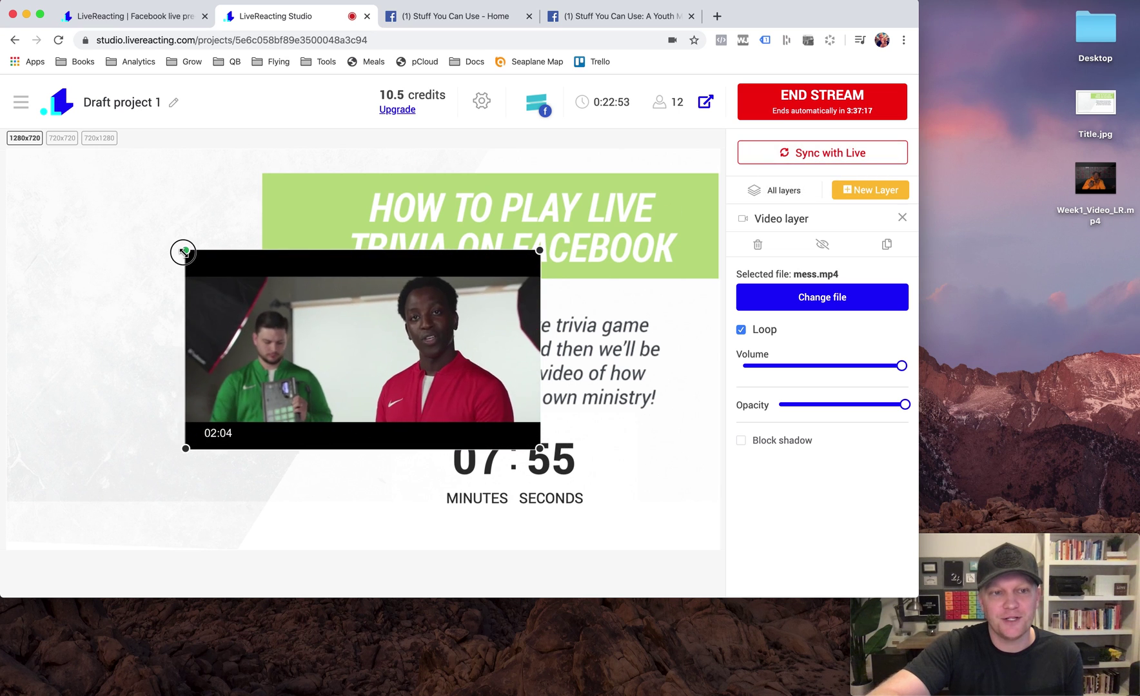
pyautogui.moveTo(184, 251); pyautogui.dragTo(4, 136)
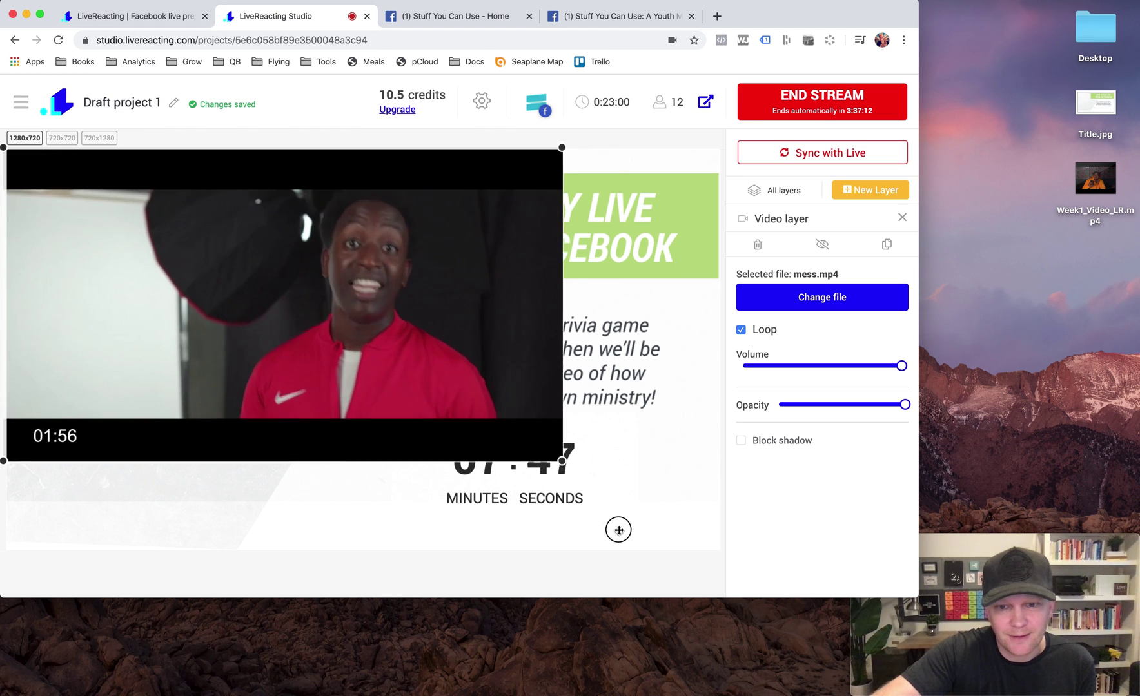
pyautogui.moveTo(619, 530); pyautogui.dragTo(722, 569)
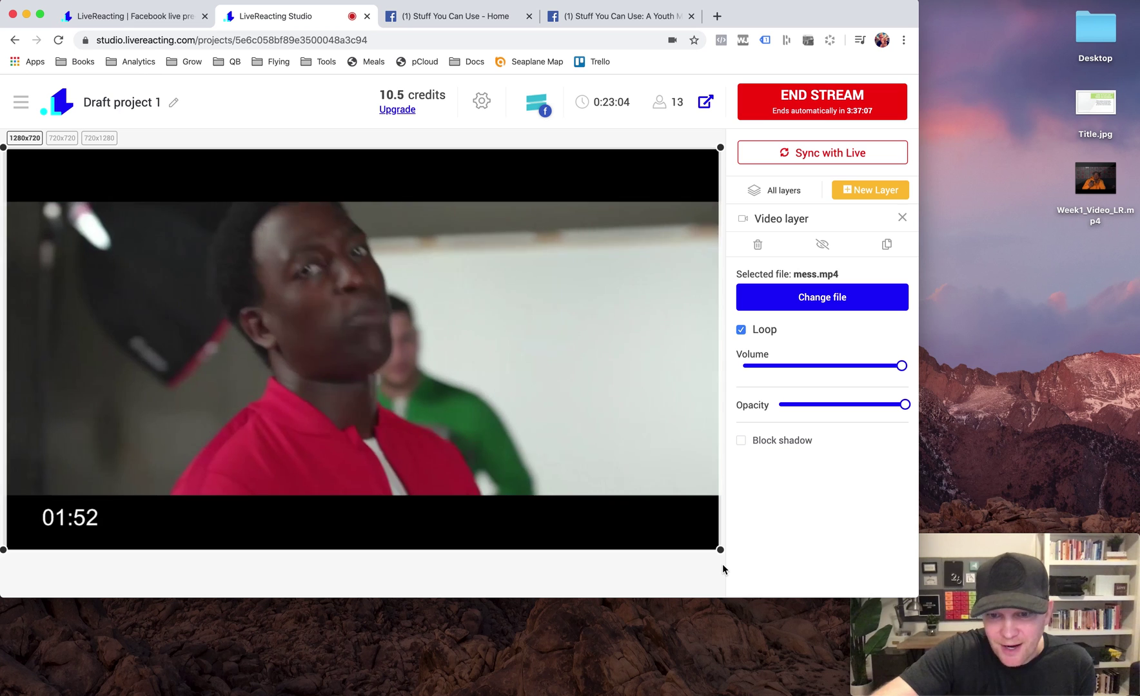
pyautogui.click(654, 578)
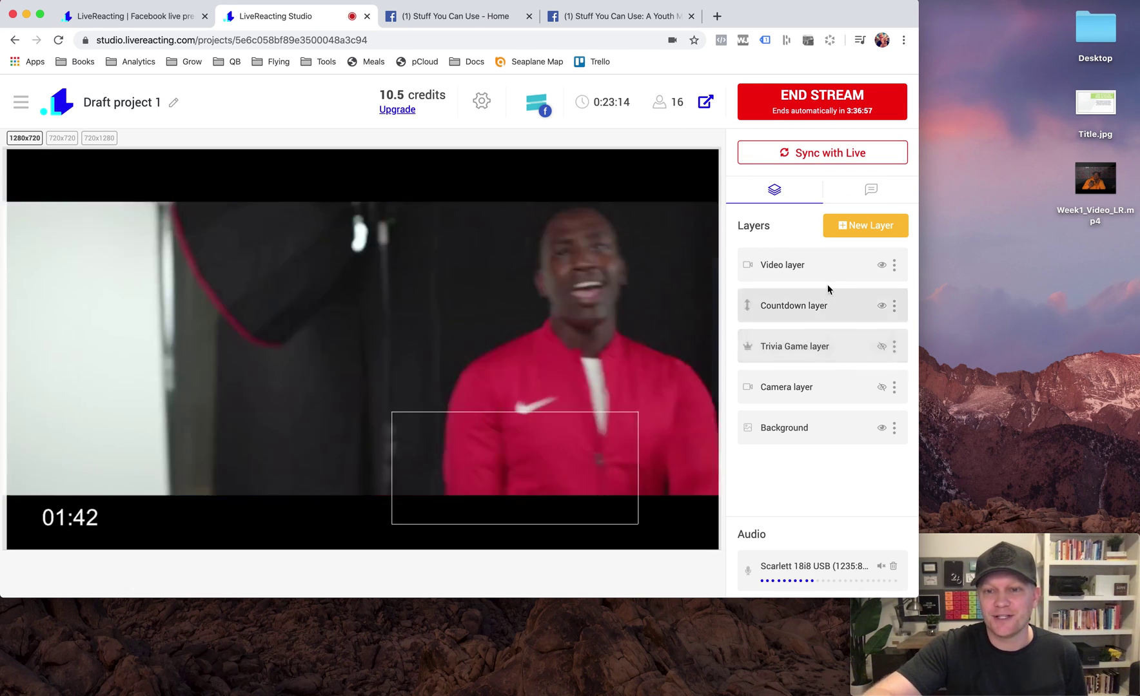
# Rename the video layer as Veggietales
pyautogui.doubleClick(786, 266)
pyautogui.write('Veggit')
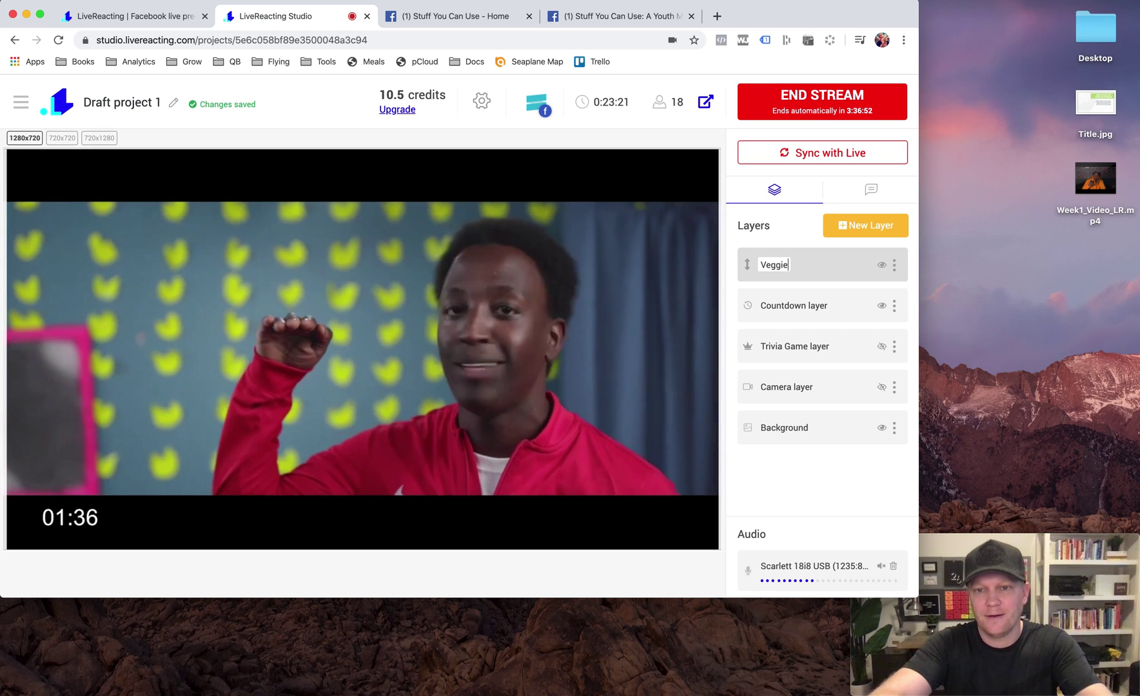
pyautogui.press('BackSpace')
pyautogui.write('etales')
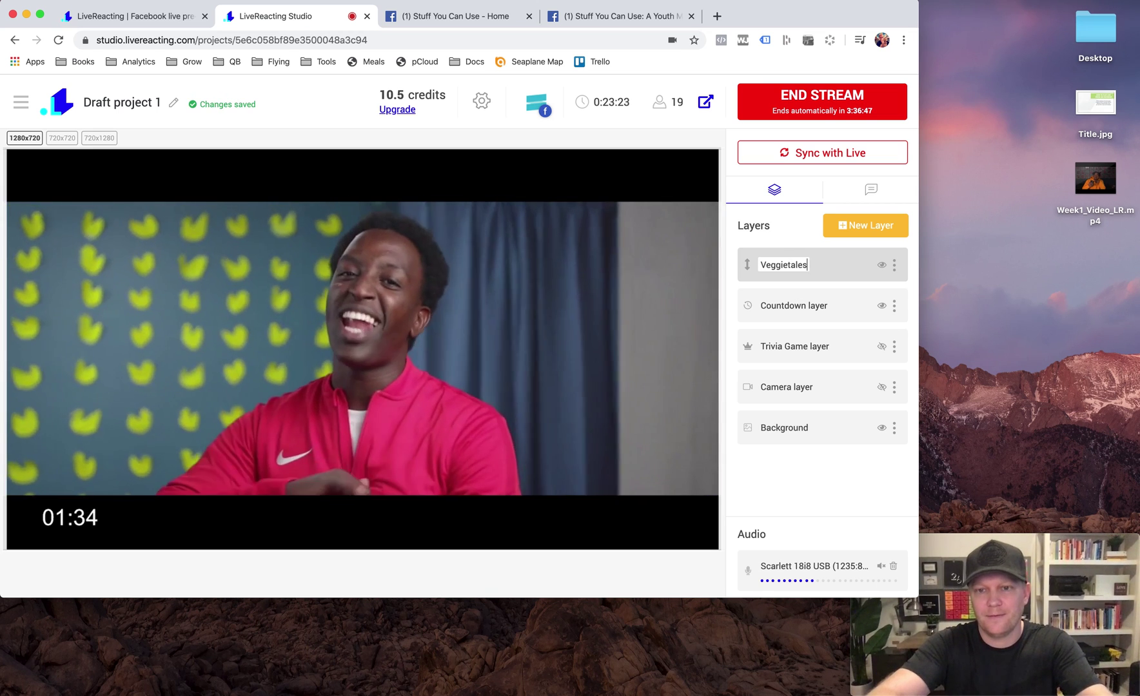
# Hide the Veggietales layer, show it again to restart its video from the beginning, and leave it hidden
pyautogui.click(882, 267)
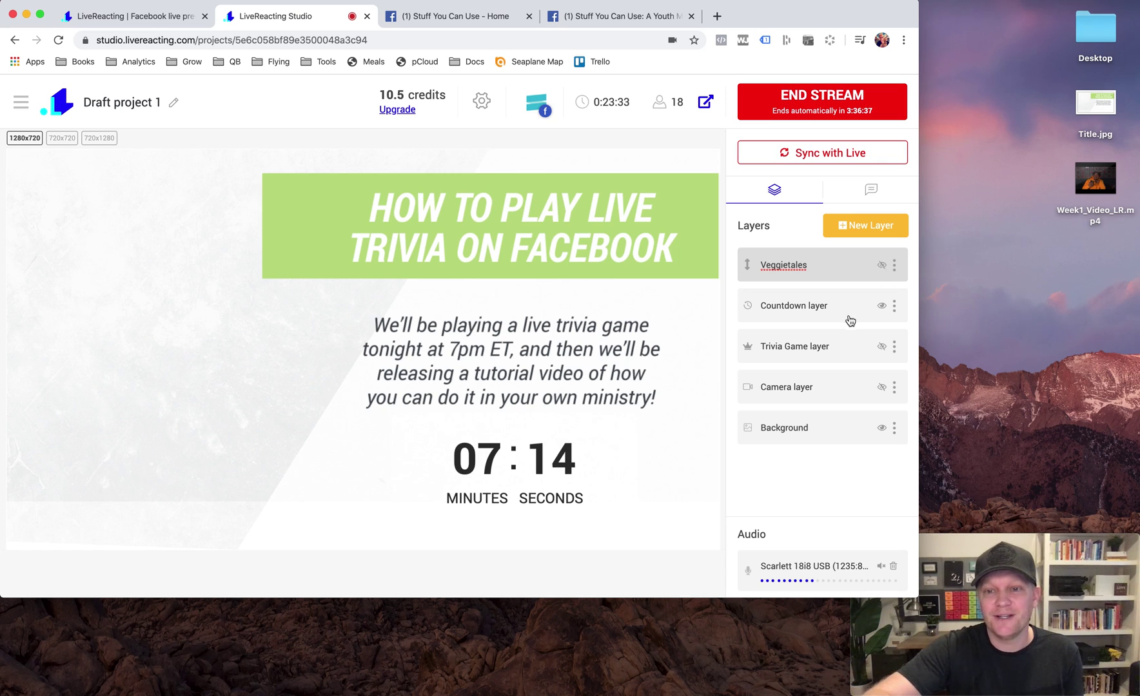
pyautogui.click(881, 266)
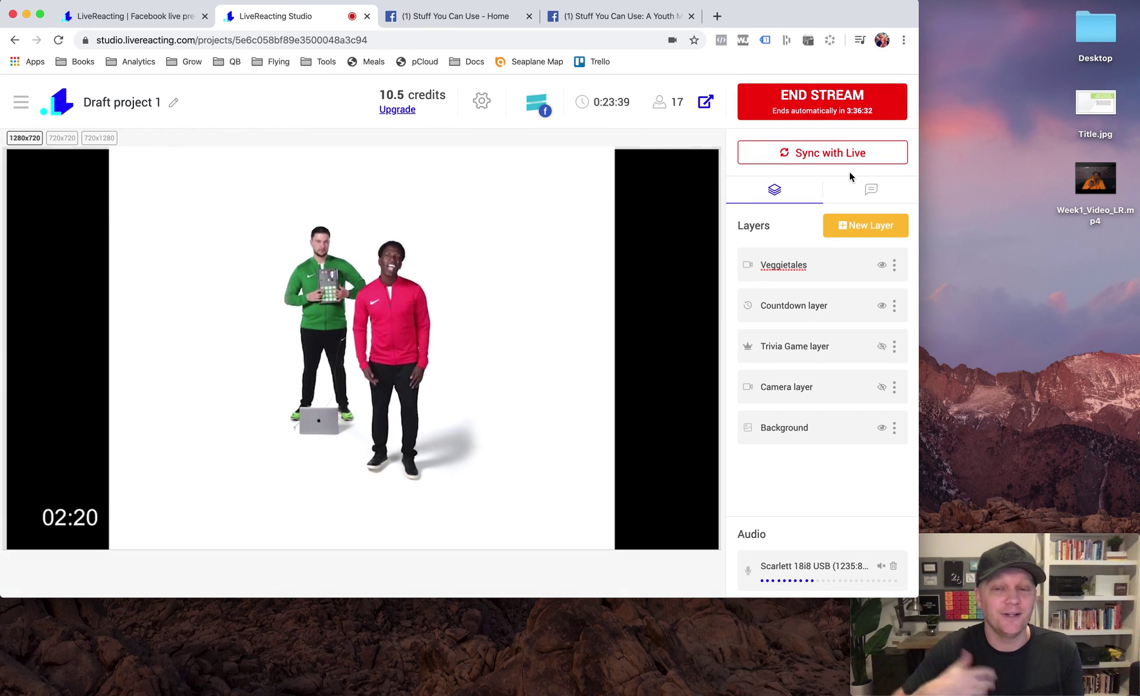
pyautogui.click(880, 267)
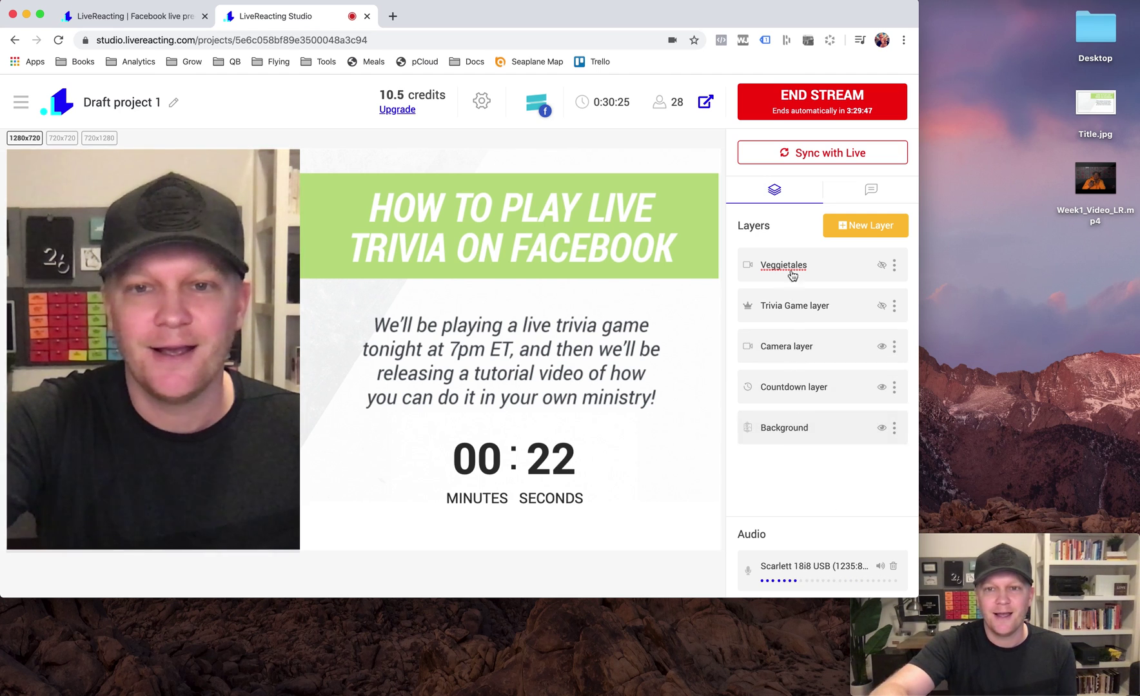
# Sync the camera and countdown scene with the live feed, and put the Trivia Game layer live by showing it and syncing again
pyautogui.click(818, 153)
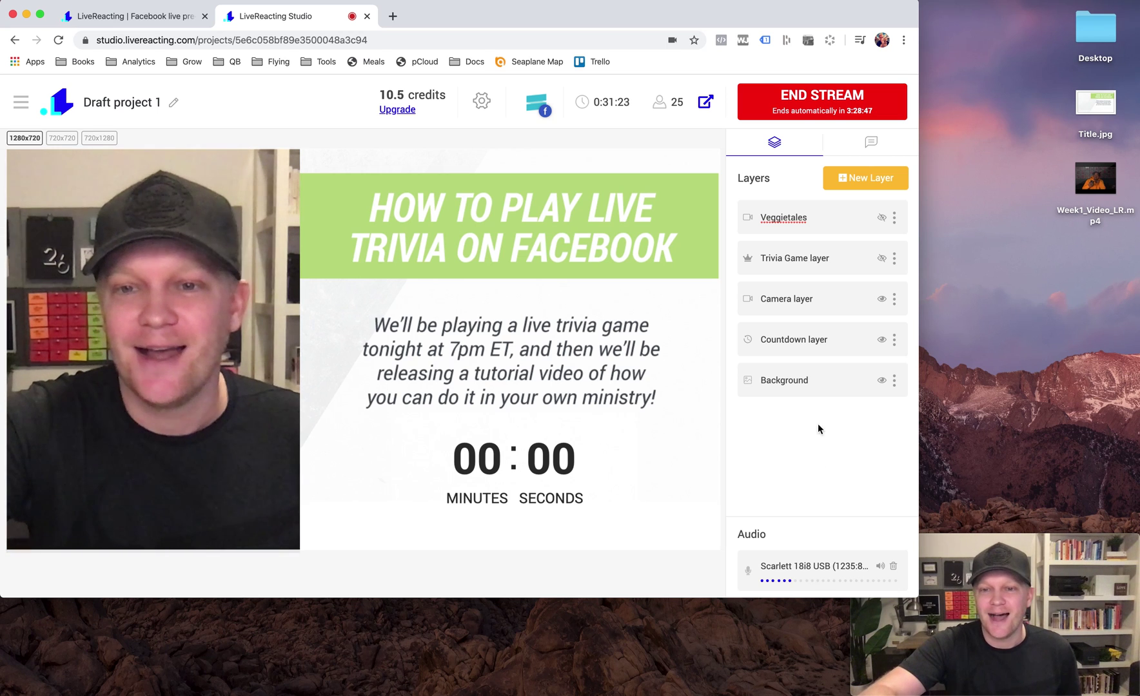
pyautogui.click(880, 259)
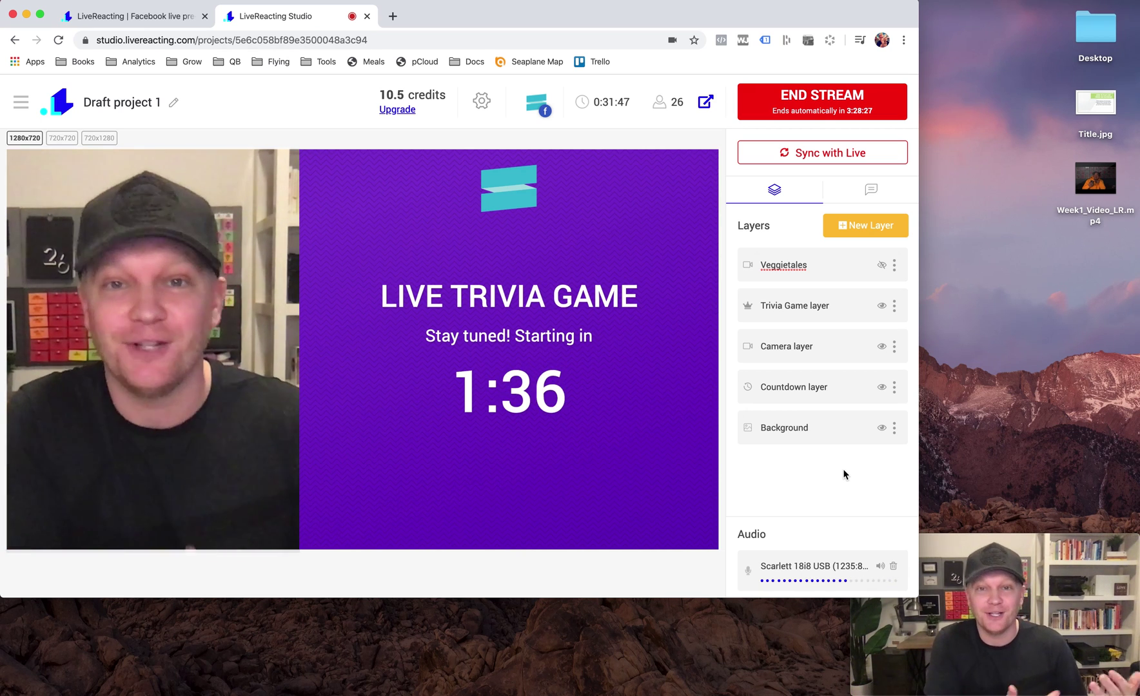
pyautogui.click(810, 153)
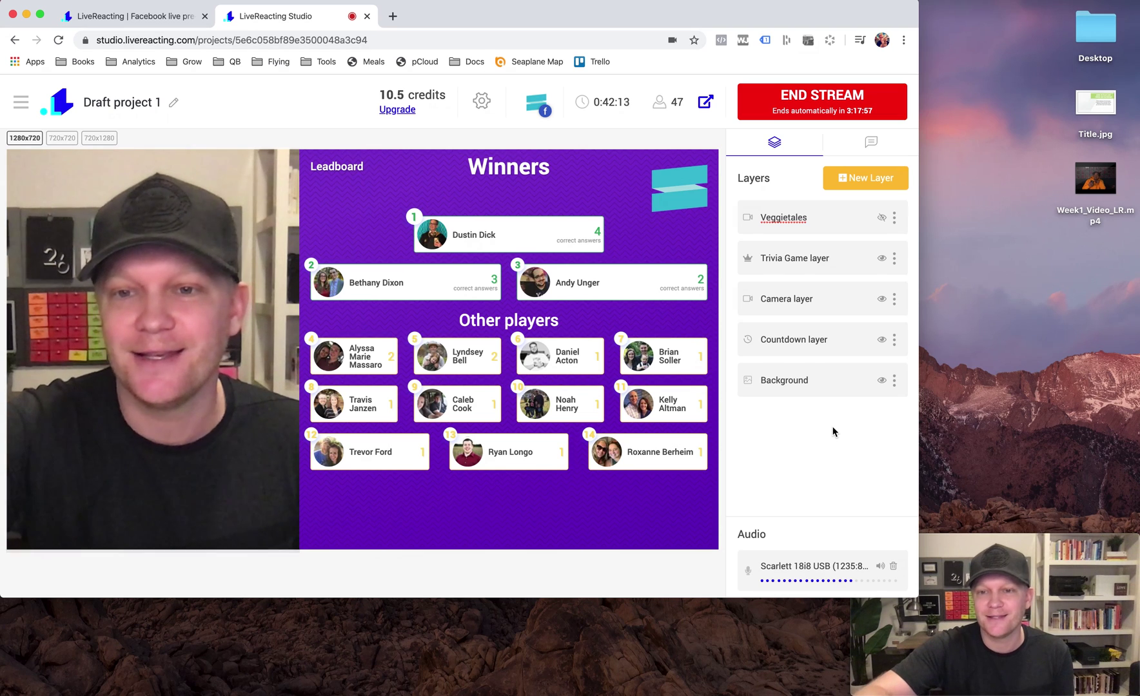
# Show the Veggietales video layer over the winners leaderboard and sync it to the live feed
pyautogui.click(881, 219)
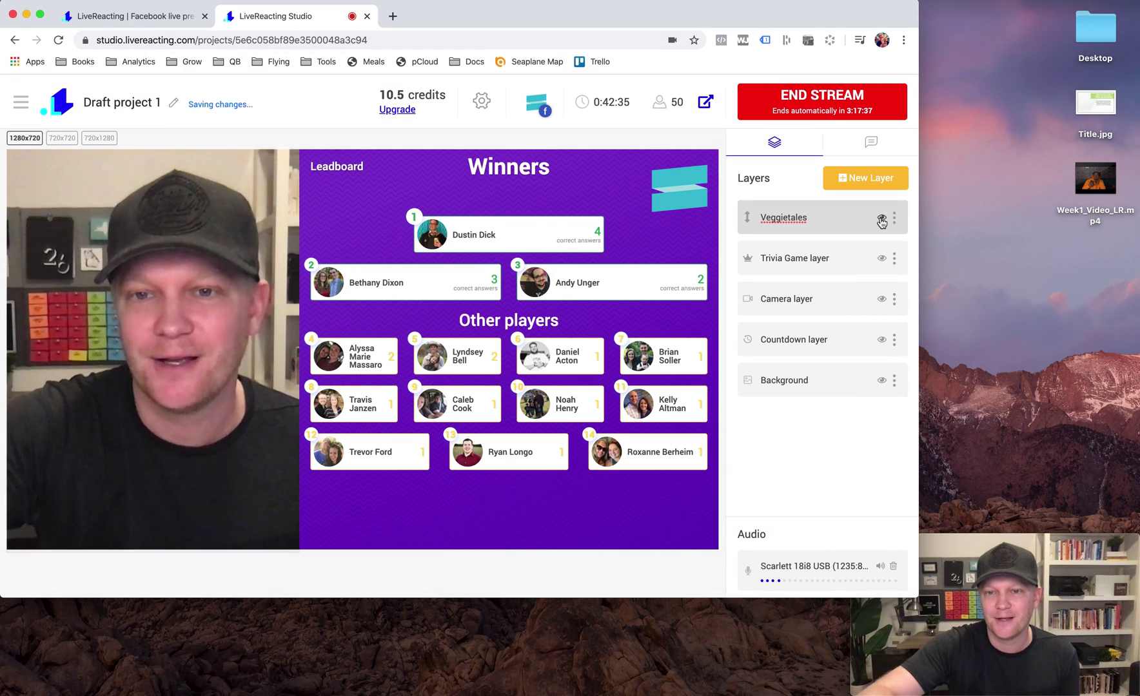
pyautogui.click(835, 155)
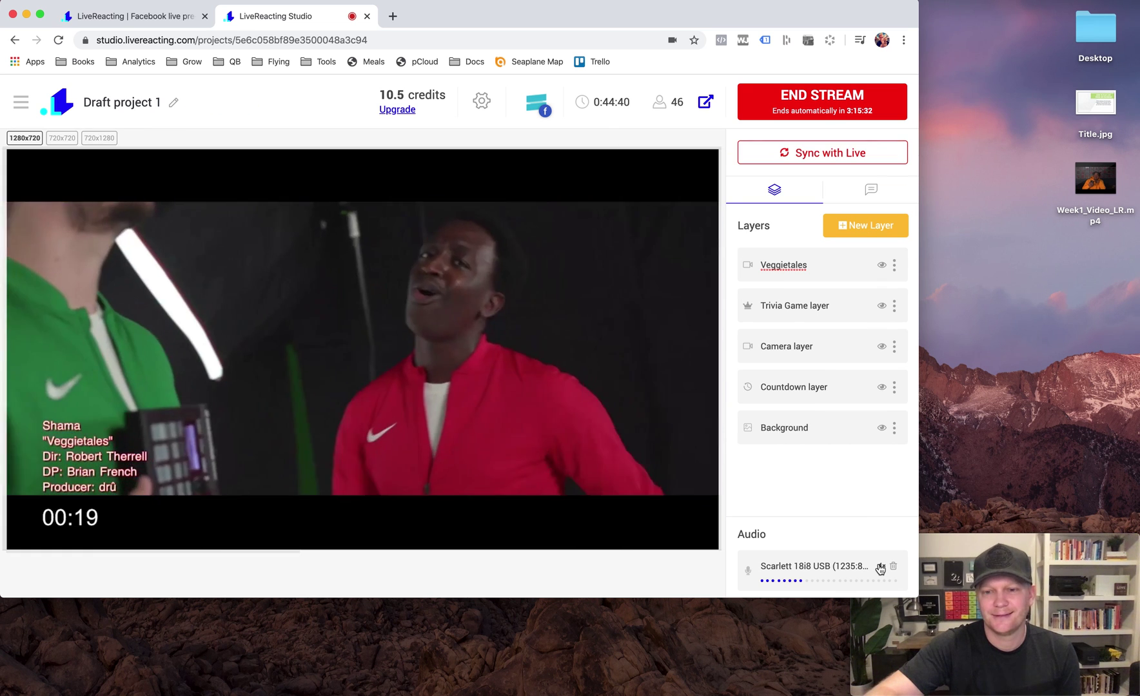
# Unmute the Scarlett audio input, and return the live feed to the camera and leaderboard by hiding the Veggietales layer and syncing
pyautogui.click(880, 567)
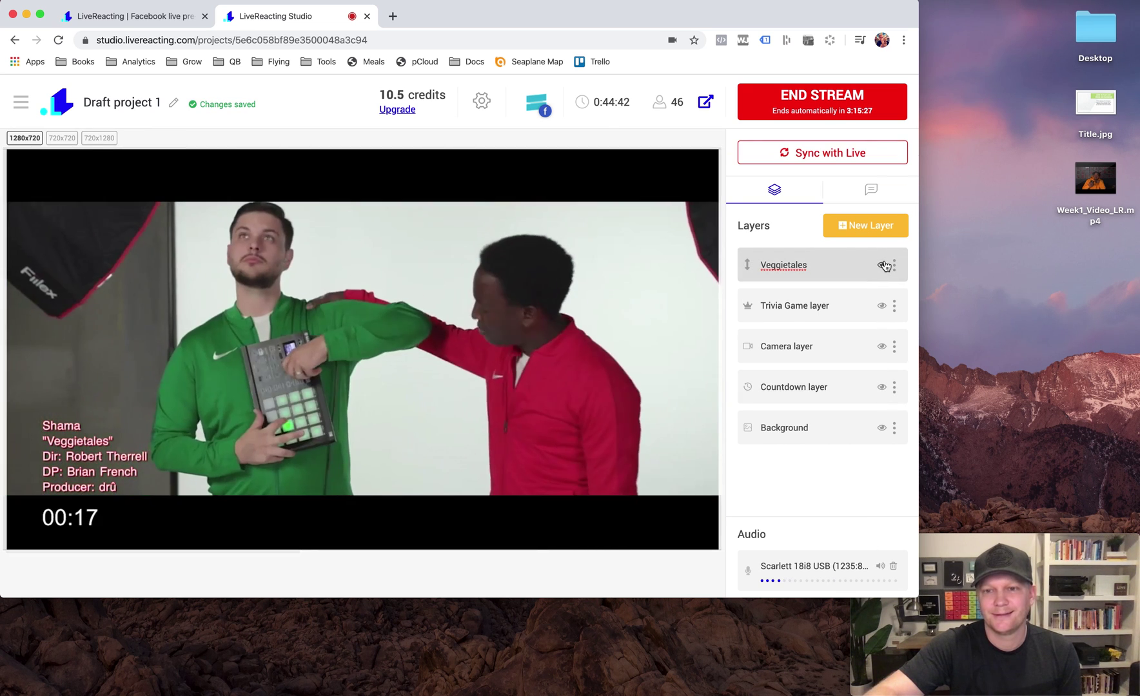
pyautogui.click(881, 266)
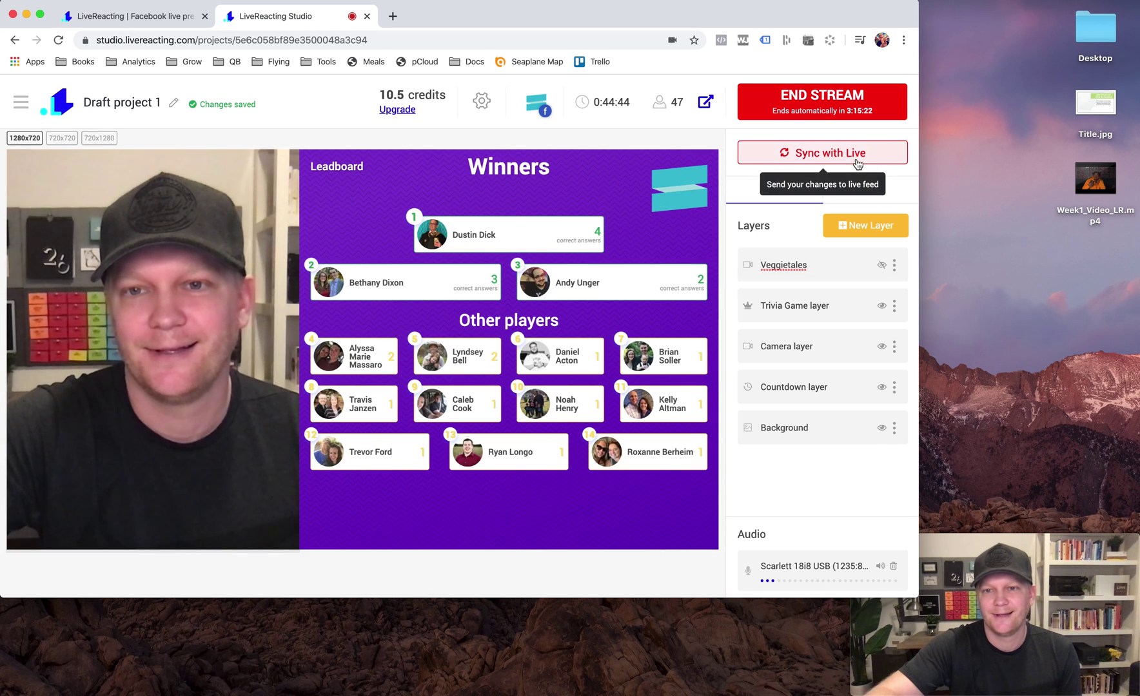
pyautogui.click(855, 156)
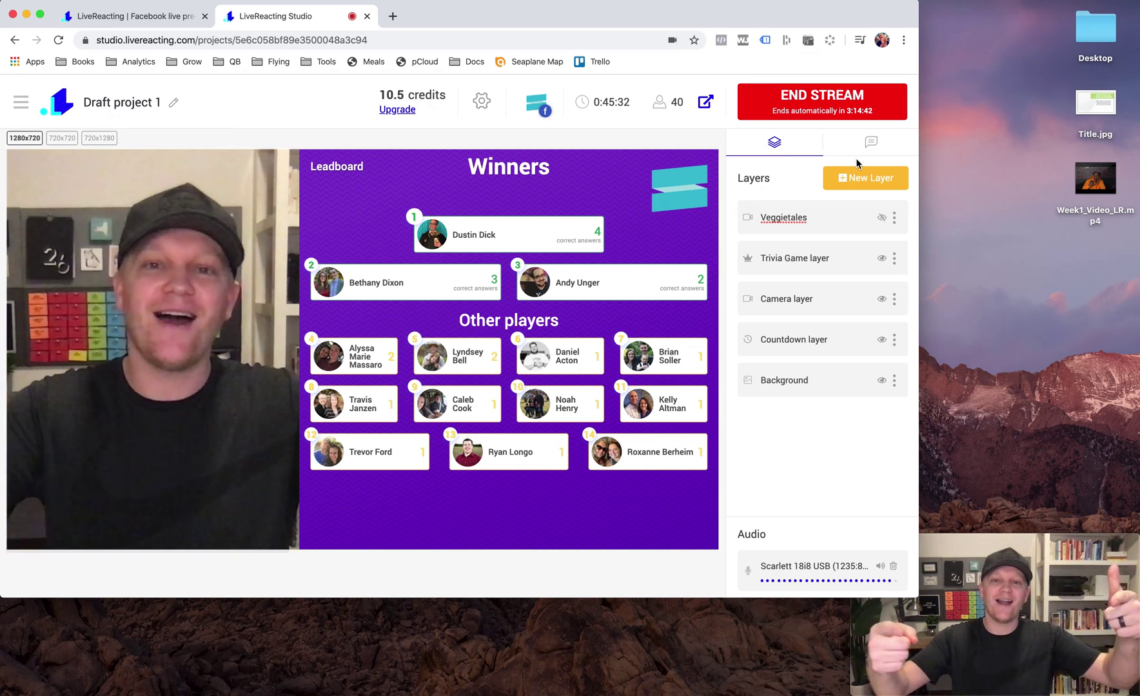
# End the live stream
pyautogui.click(831, 103)
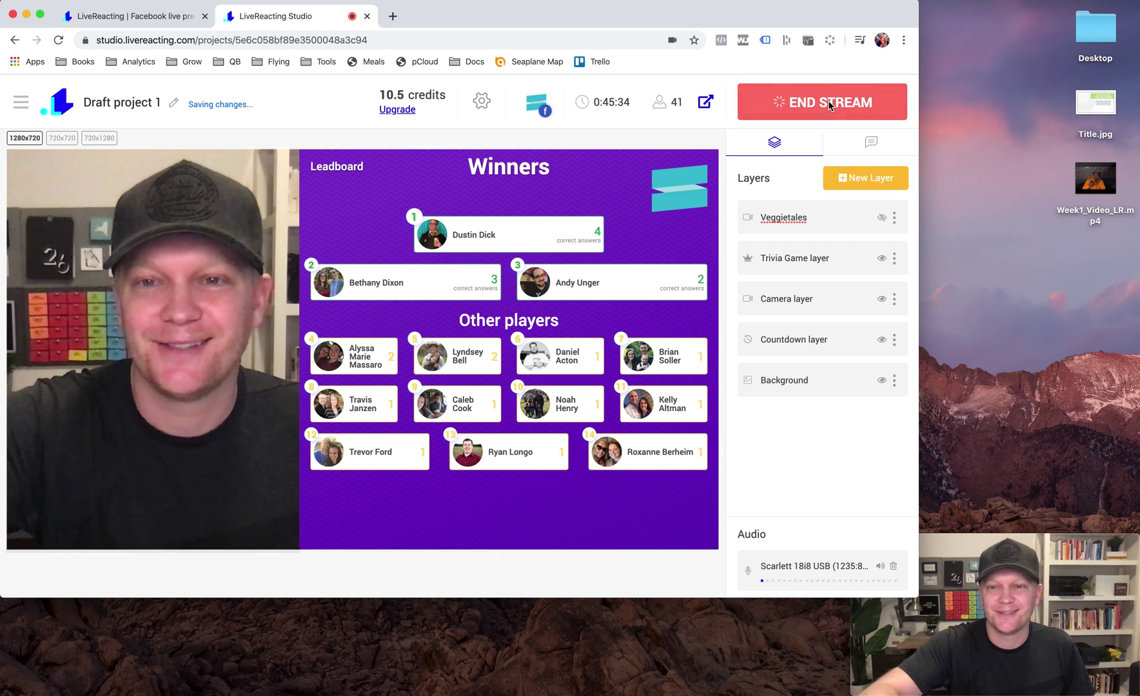